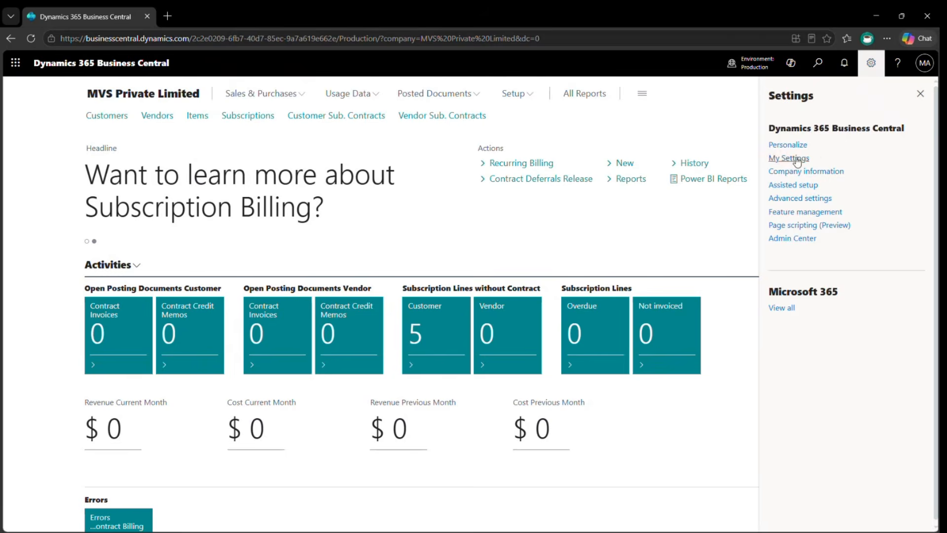
# Check the assigned role in My Settings and close the settings without changes.
pyautogui.click(795, 158)
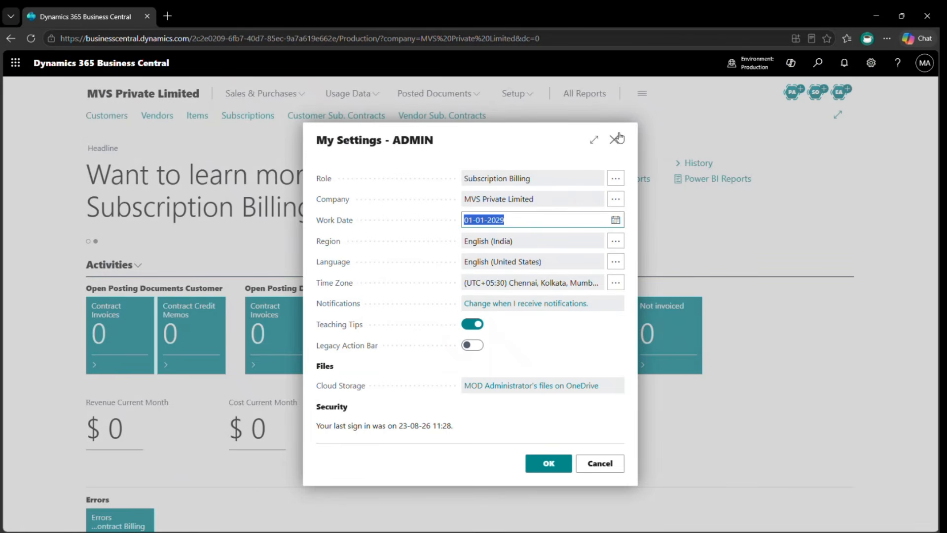
pyautogui.doubleClick(469, 182)
pyautogui.click(470, 183)
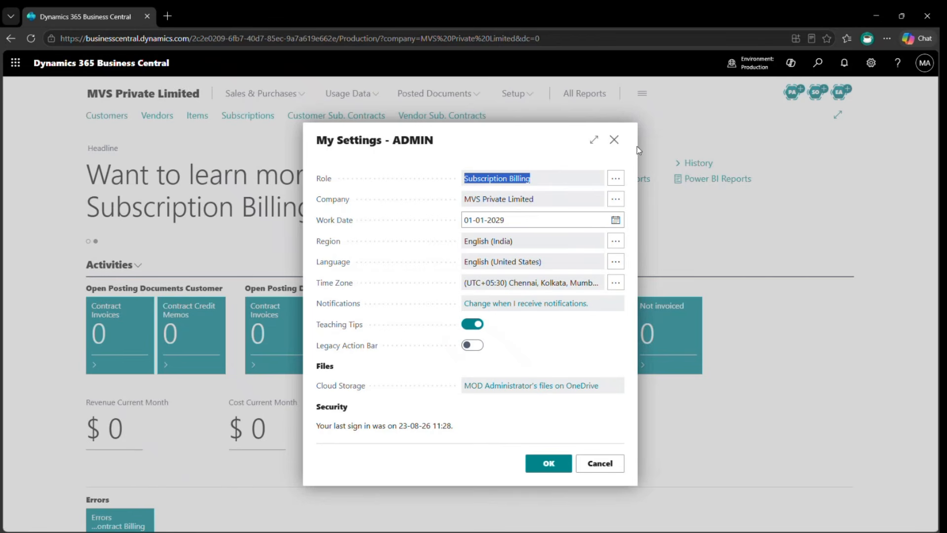
pyautogui.click(611, 140)
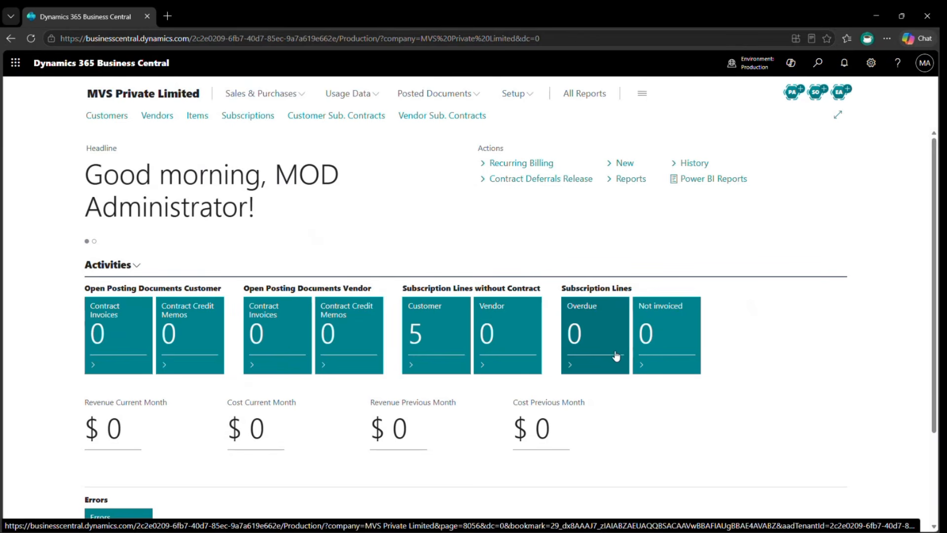
# Examine the Contract Billing Error Log's columns and its page and table details in Page Inspection, and return to the Role Center.
pyautogui.scroll(-2, 484, 393)
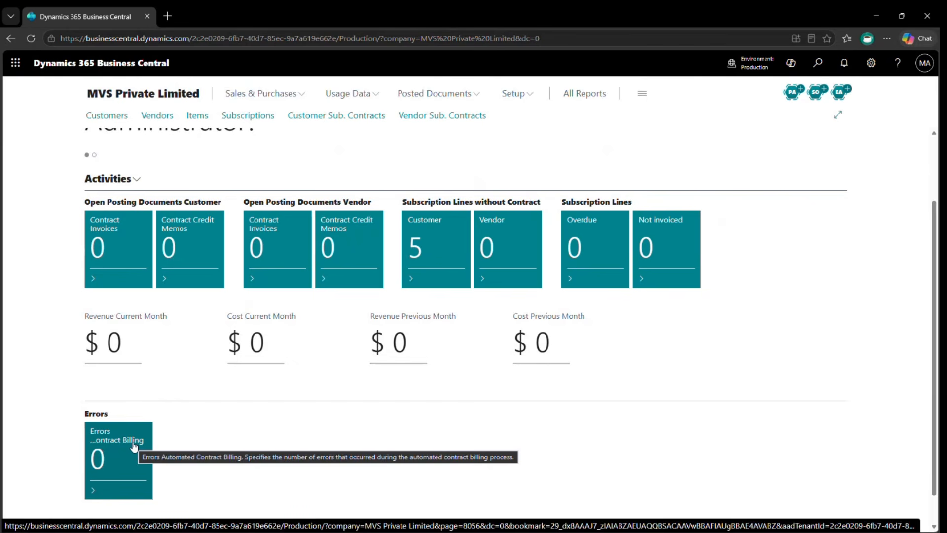
pyautogui.click(132, 443)
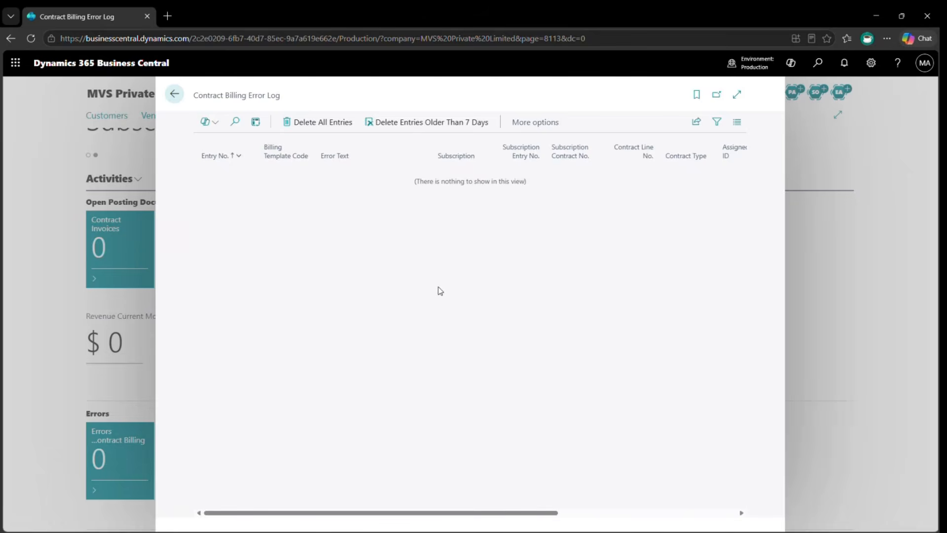
pyautogui.hotkey('ctrl', 'alt', 'F1')
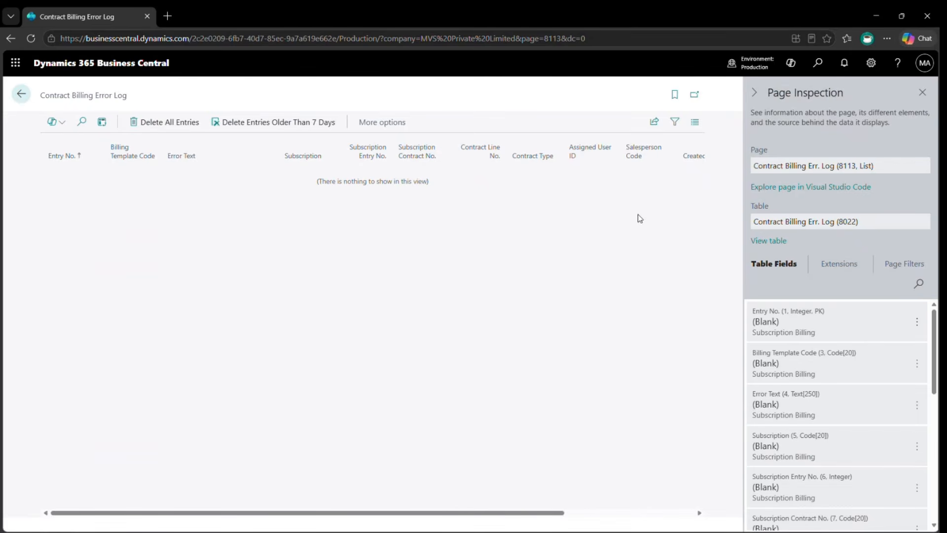
pyautogui.click(765, 170)
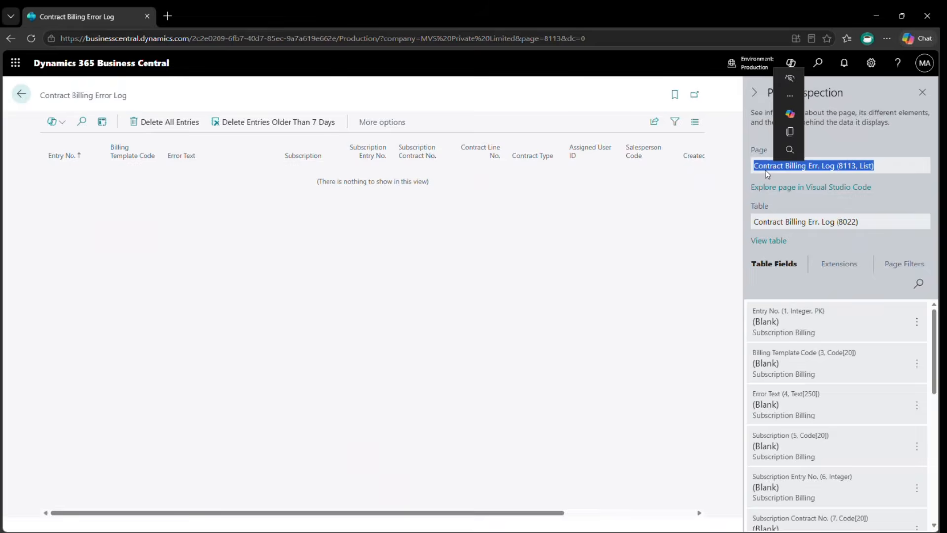
pyautogui.doubleClick(809, 223)
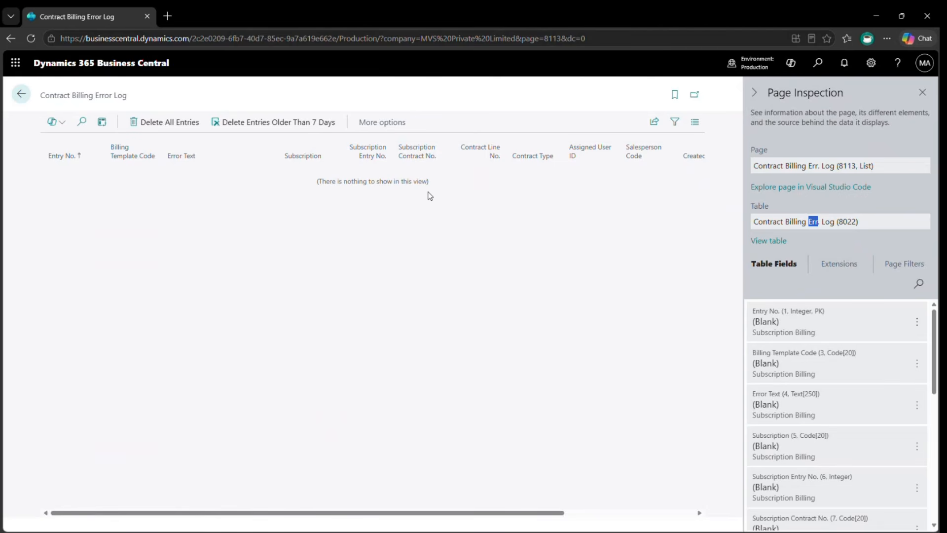
pyautogui.hscroll(1, 430, 196)
pyautogui.hscroll(3, 430, 196)
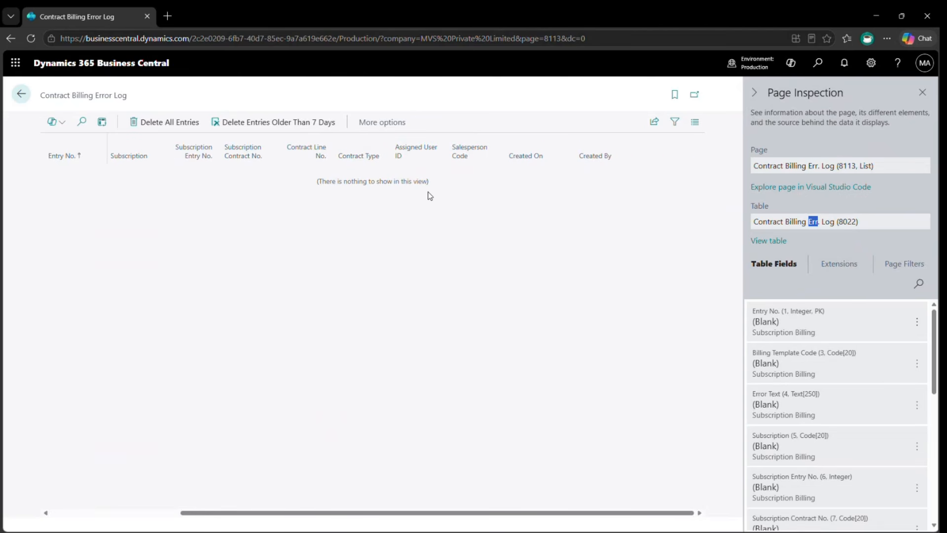
pyautogui.press('Escape')
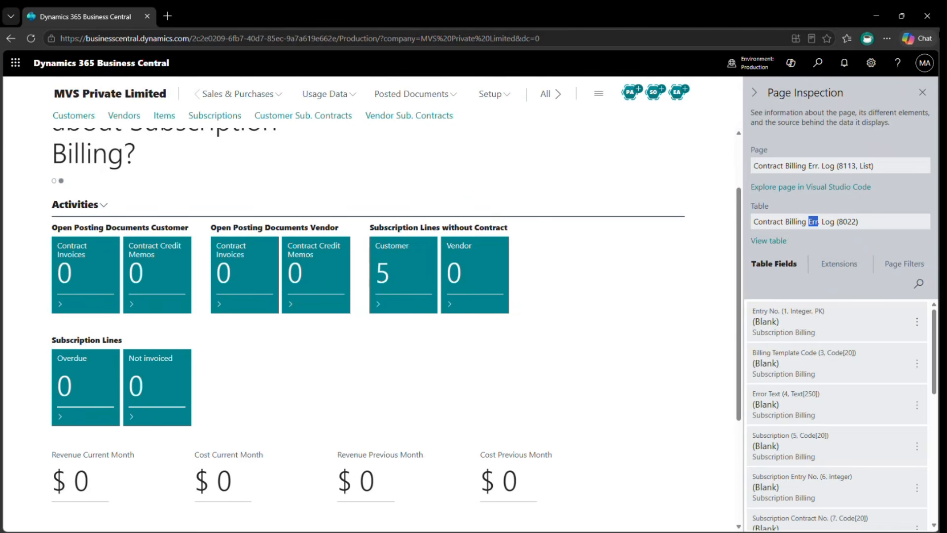
pyautogui.click(925, 92)
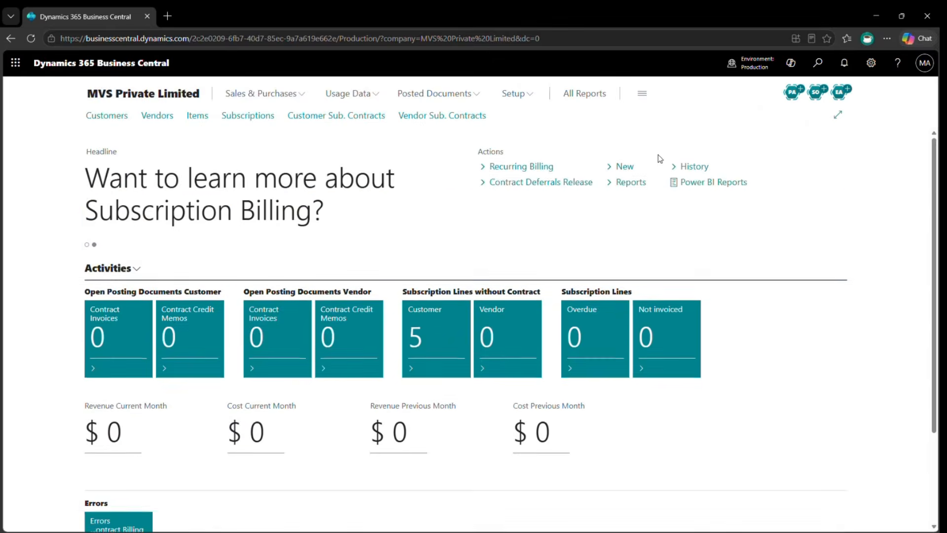
# Open the Subscription Contract Setup page and make it editable.
pyautogui.click(819, 63)
pyautogui.press('Escape')
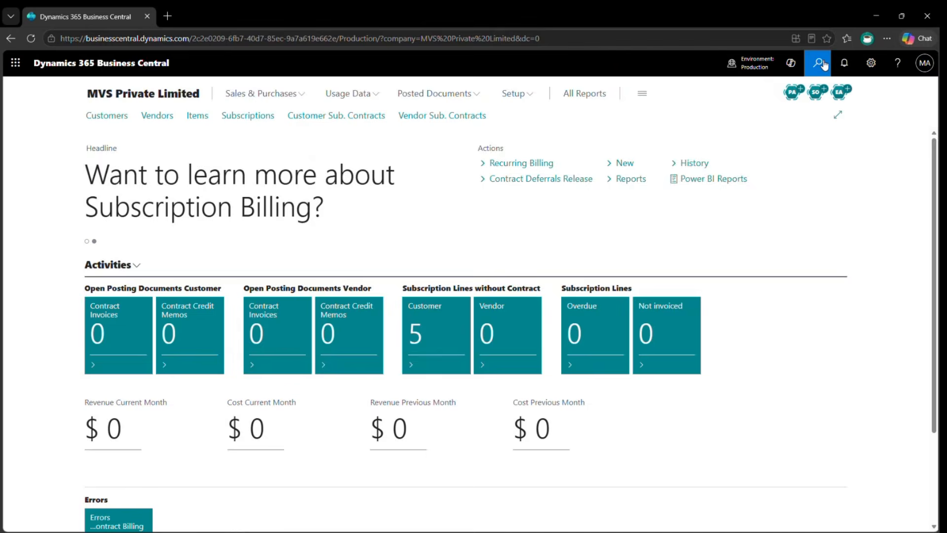
pyautogui.scroll(-1, 512, 101)
pyautogui.click(513, 95)
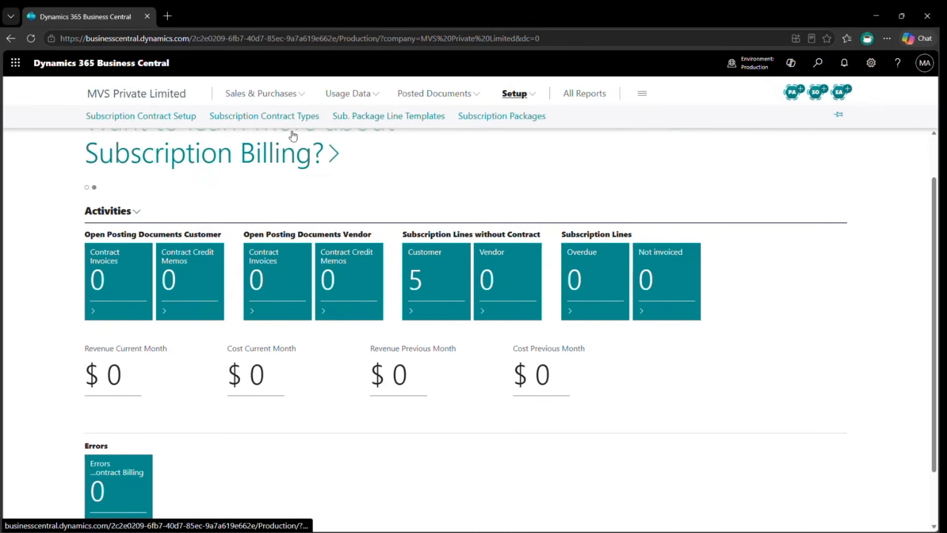
pyautogui.click(161, 118)
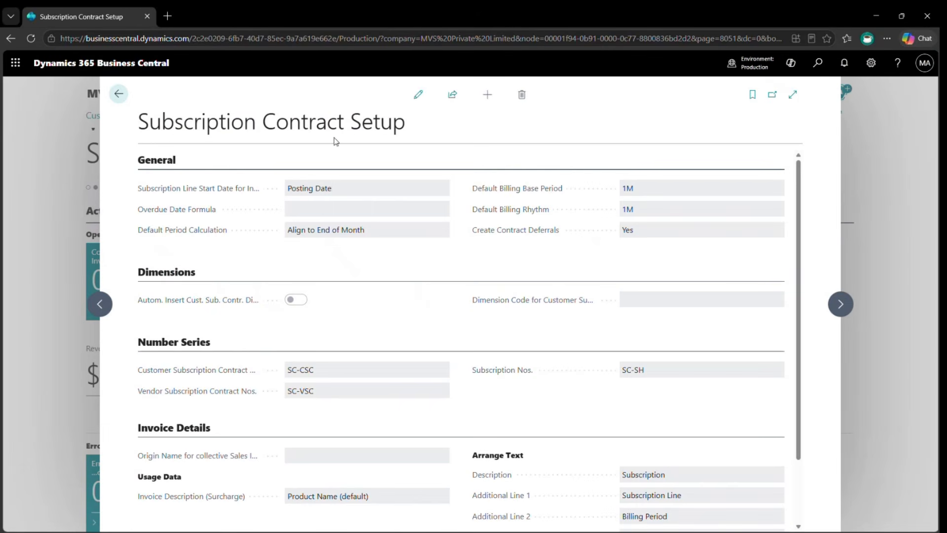
pyautogui.click(417, 95)
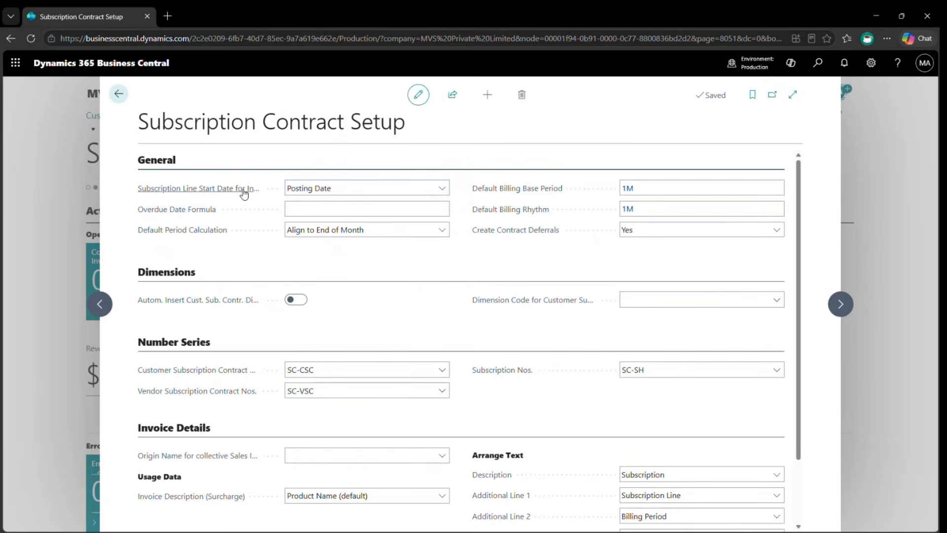
# Review the options for Subscription Line Start Date for Inventory Pick and Default Period Calculation.
pyautogui.moveTo(244, 193)
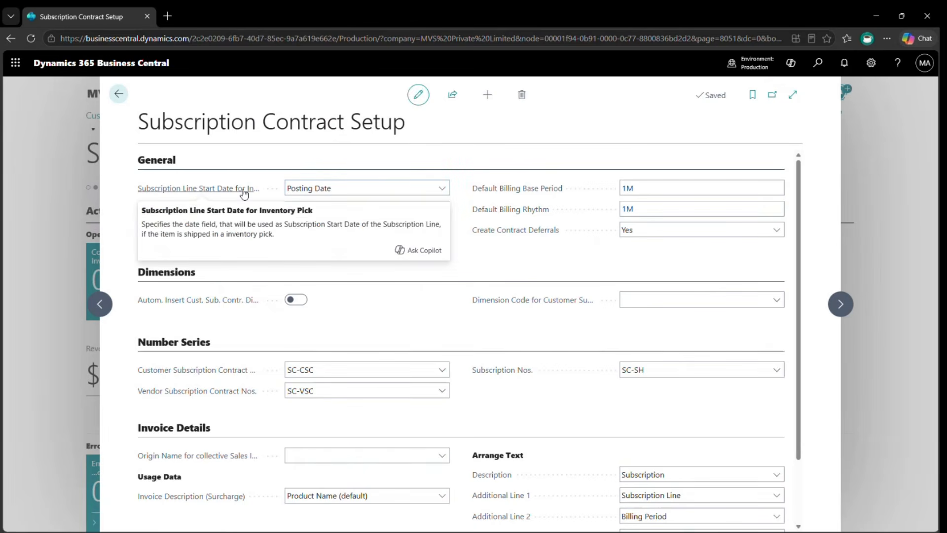
pyautogui.click(310, 191)
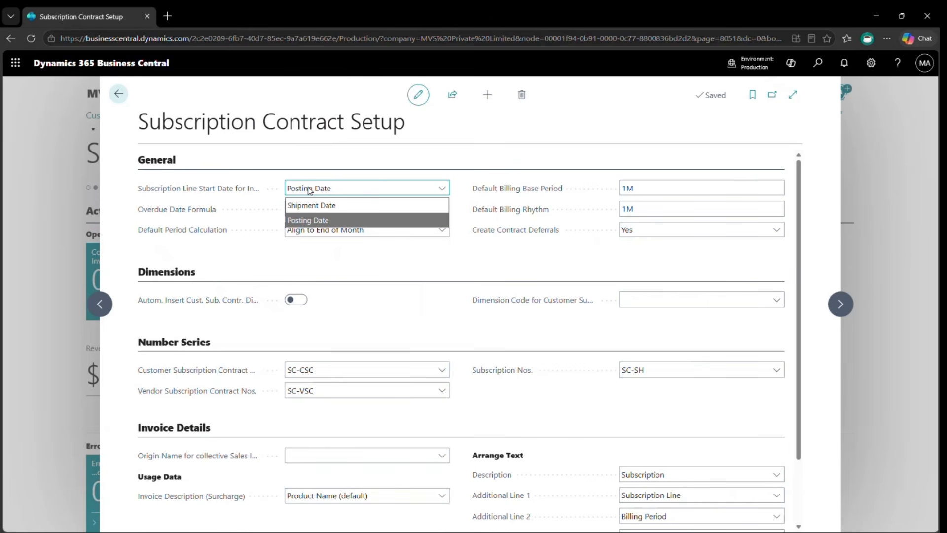
pyautogui.click(306, 259)
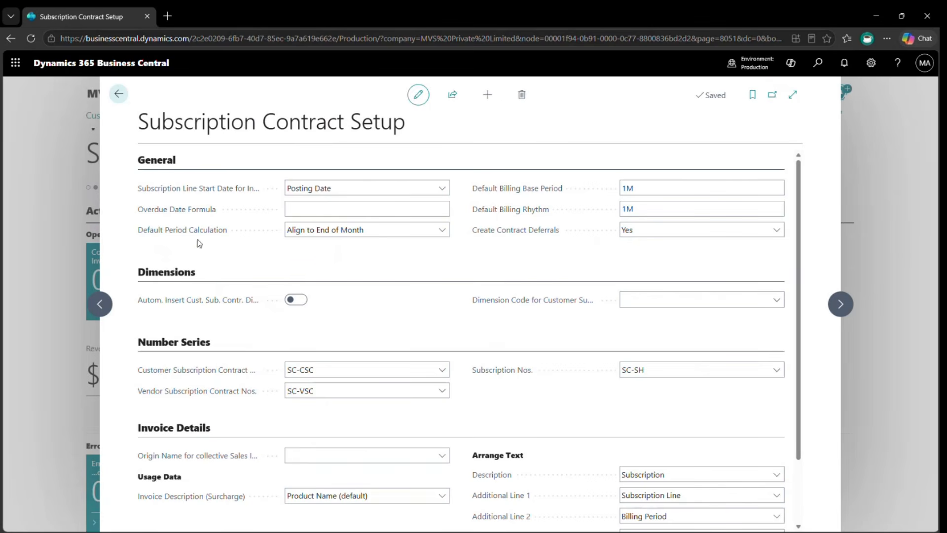
pyautogui.click(337, 233)
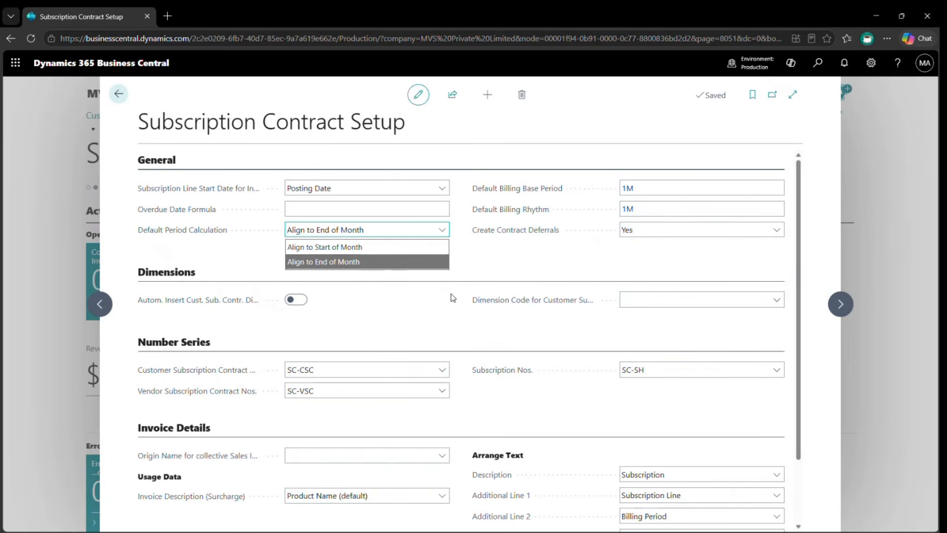
pyautogui.click(548, 265)
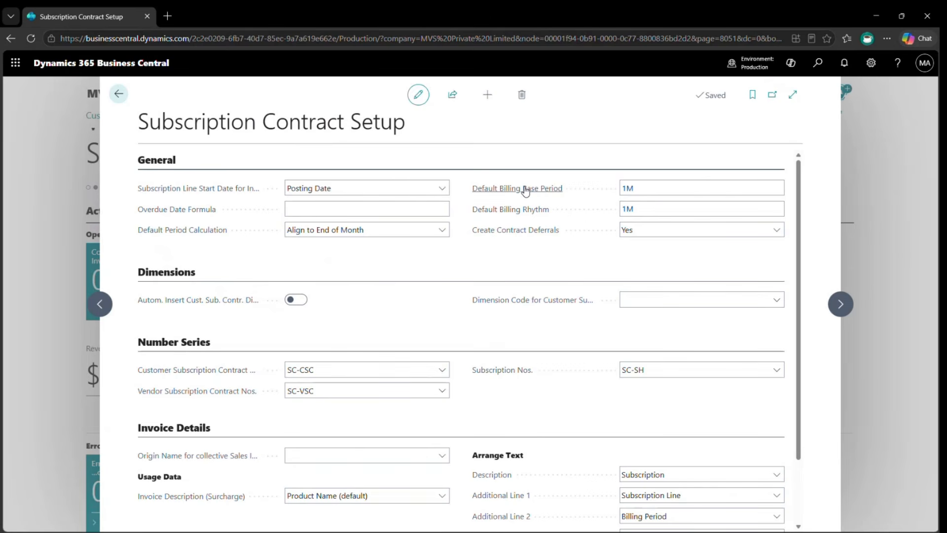
# Set the Default Billing Base Period to 12M.
pyautogui.moveTo(526, 191)
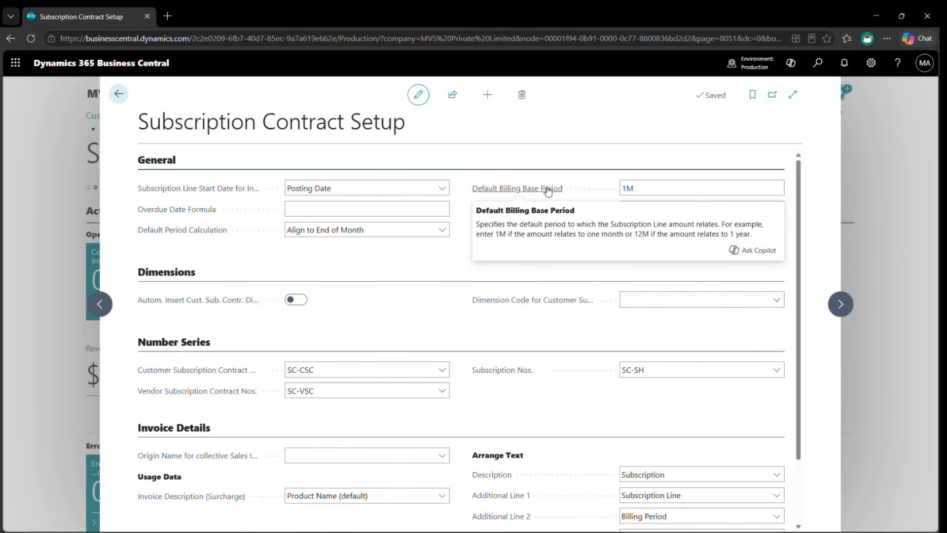
pyautogui.click(631, 188)
pyautogui.write('12M')
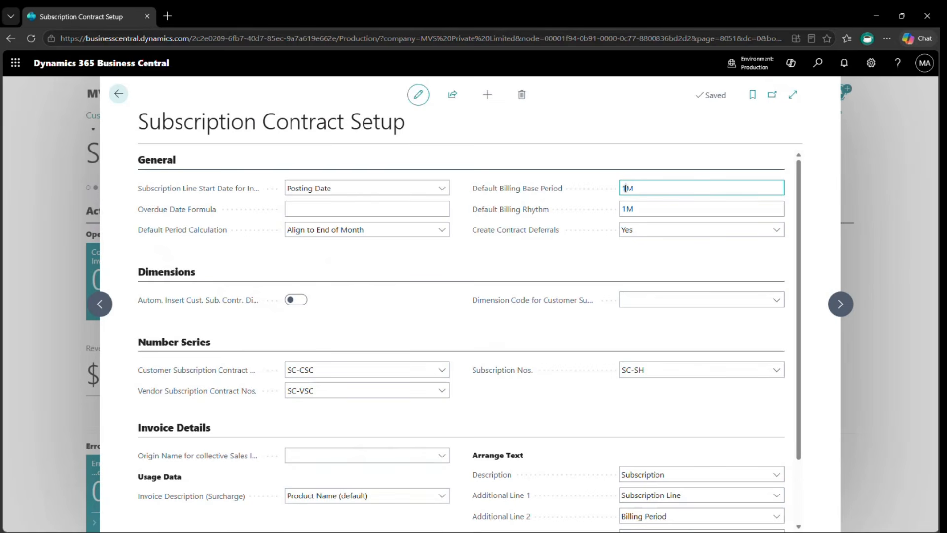
pyautogui.press('Tab')
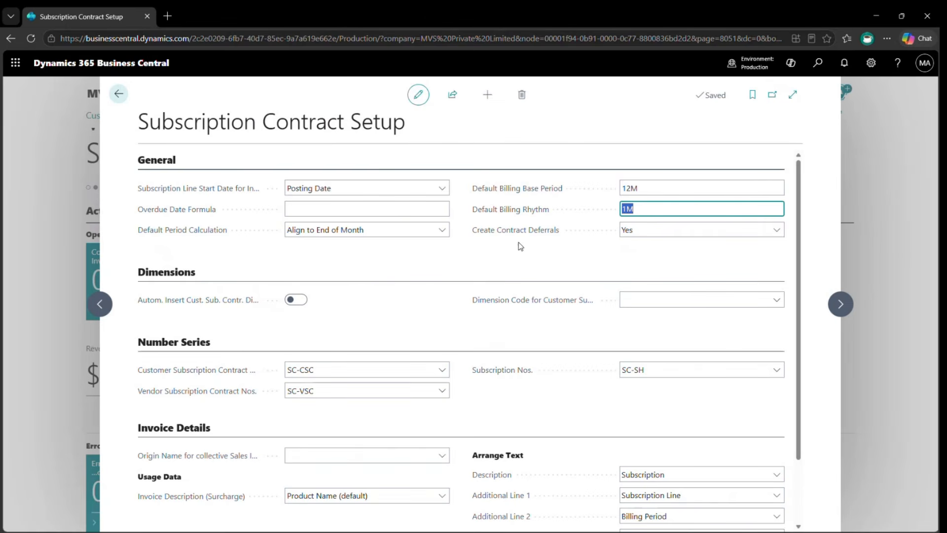
# Review the choices for Create Contract Deferrals and for the customer subscription contract dimension code.
pyautogui.click(649, 233)
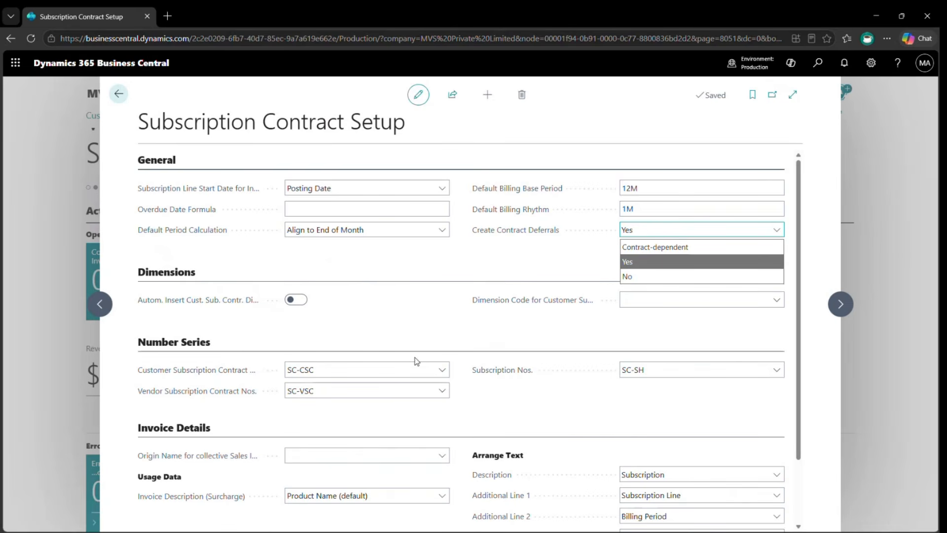
pyautogui.click(450, 322)
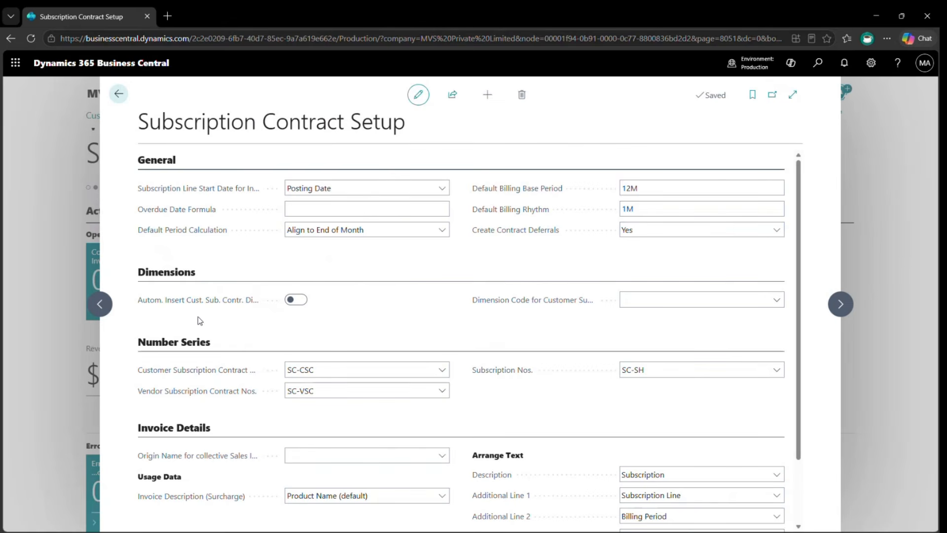
pyautogui.moveTo(225, 308)
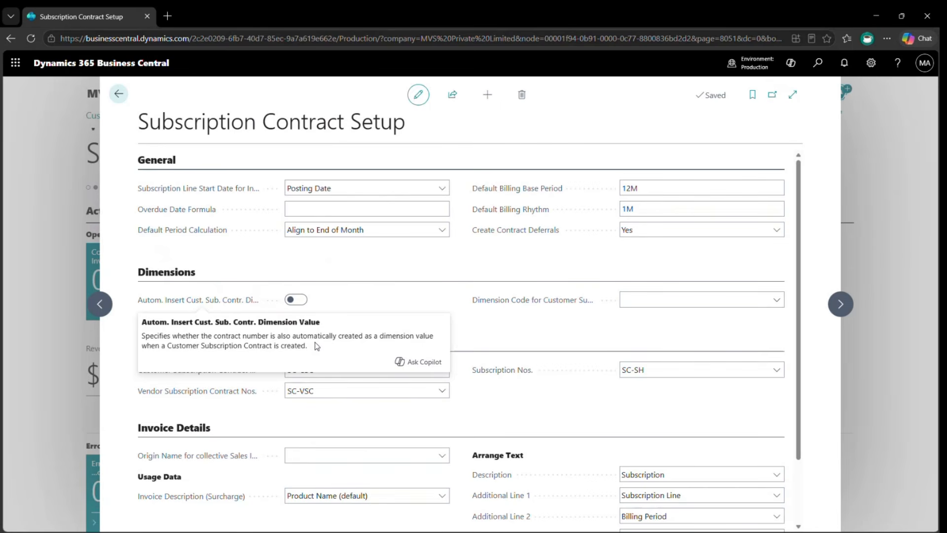
pyautogui.click(777, 298)
pyautogui.scroll(-1, 764, 375)
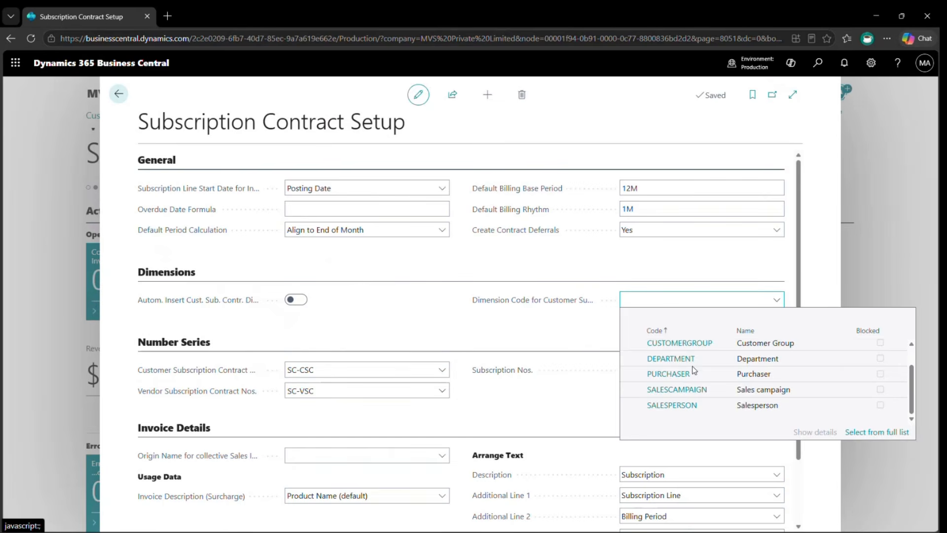
pyautogui.click(564, 348)
# Search for the Dimensions page and open it.
pyautogui.click(815, 64)
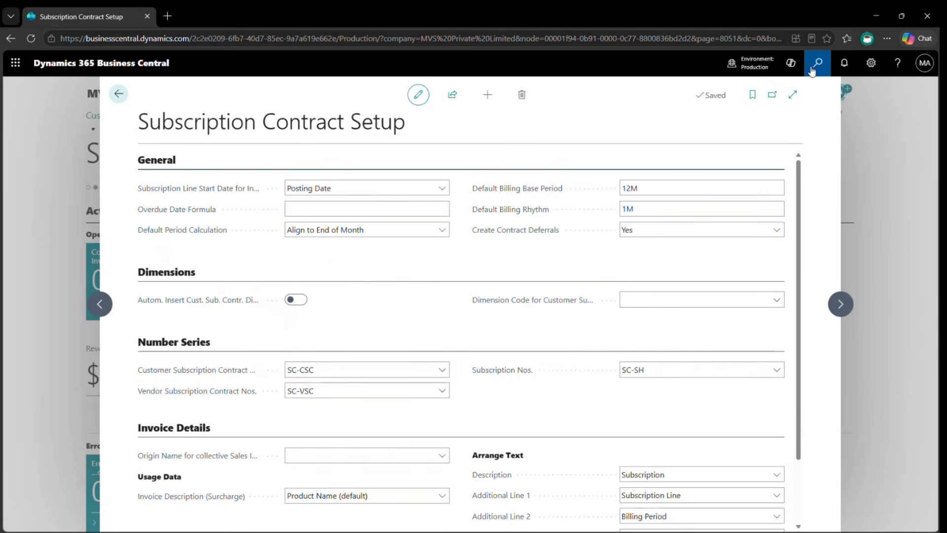
pyautogui.write('diemsnion')
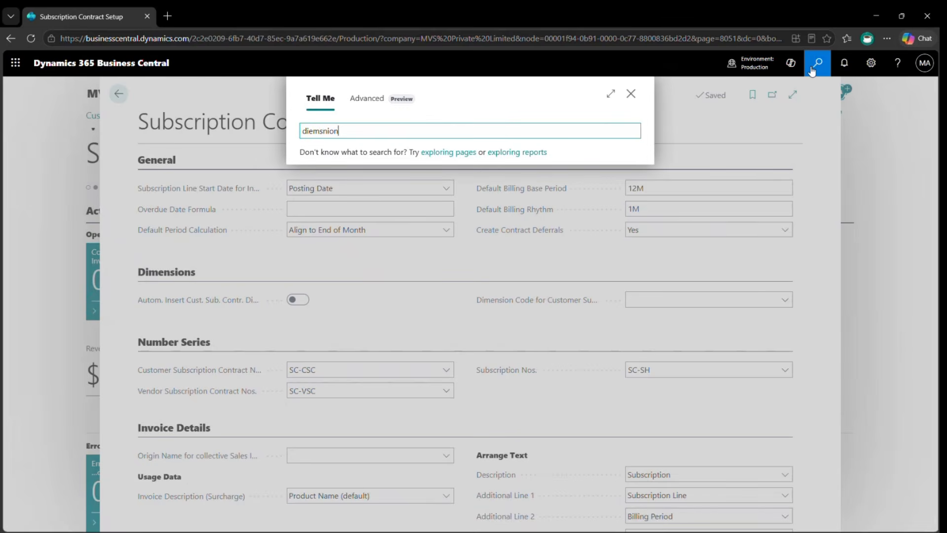
pyautogui.press('BackSpace')
pyautogui.press('BackSpace')
pyautogui.press('BackSpace')
pyautogui.press('BackSpace')
pyautogui.press('BackSpace')
pyautogui.press('BackSpace')
pyautogui.press('BackSpace')
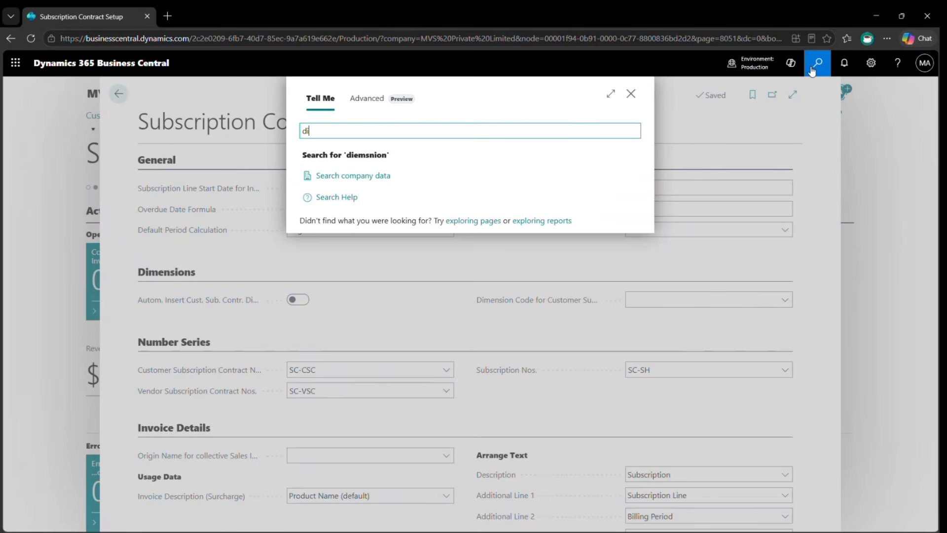
pyautogui.write('mesnion')
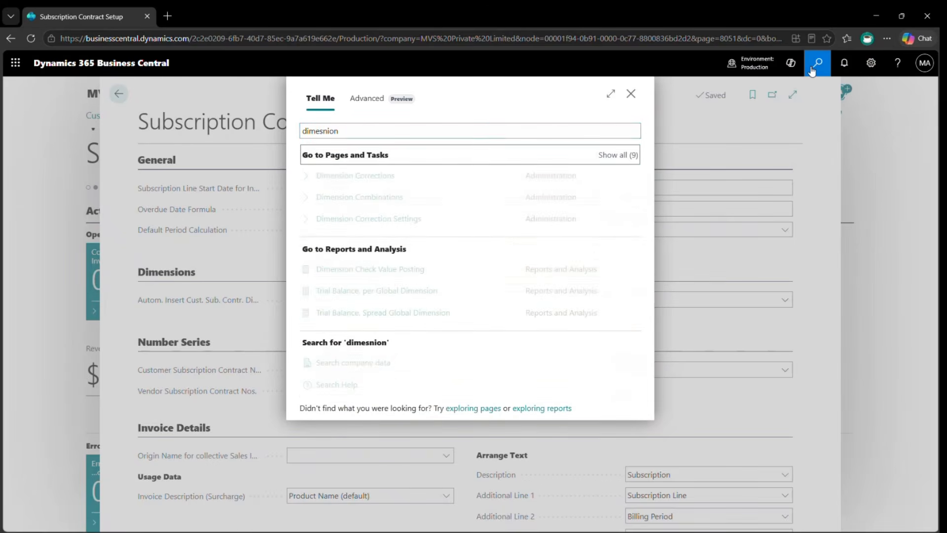
pyautogui.press('Return')
pyautogui.press('Down')
pyautogui.press('Down')
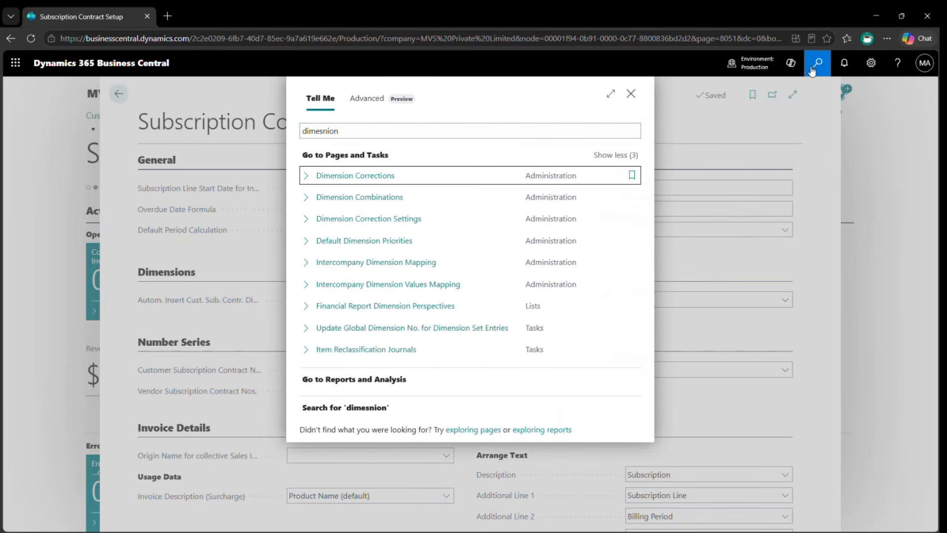
pyautogui.press('Up')
pyautogui.press('Up')
pyautogui.press('Up')
pyautogui.press('Right')
pyautogui.press('Right')
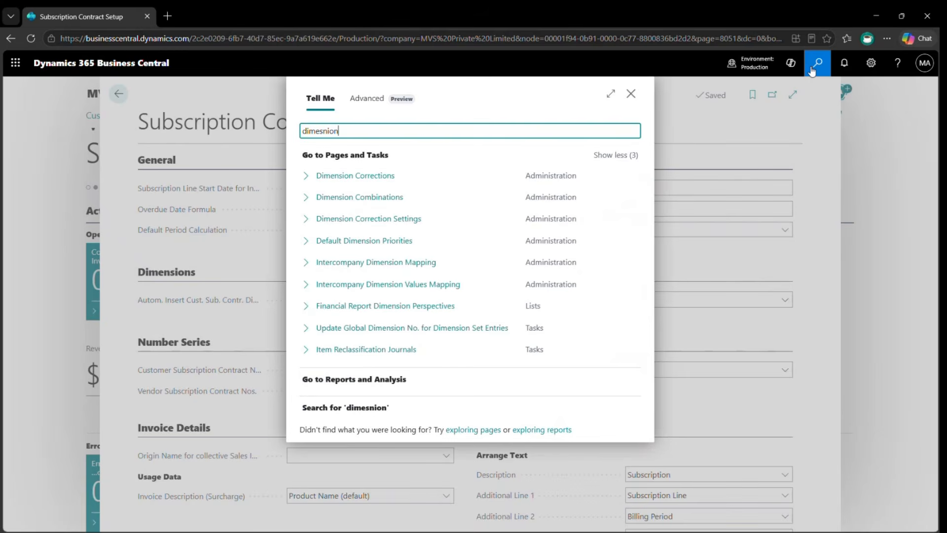
pyautogui.write('s')
pyautogui.press('Down')
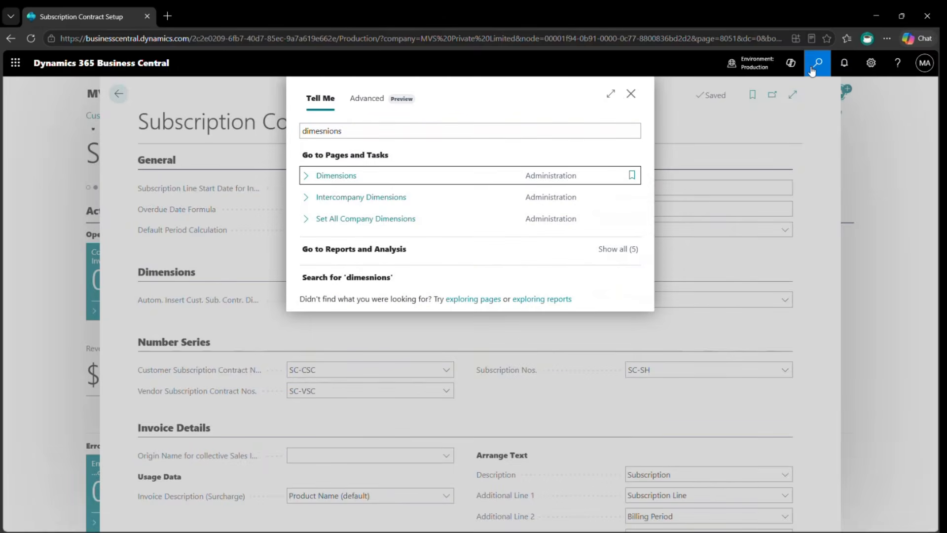
pyautogui.press('Return')
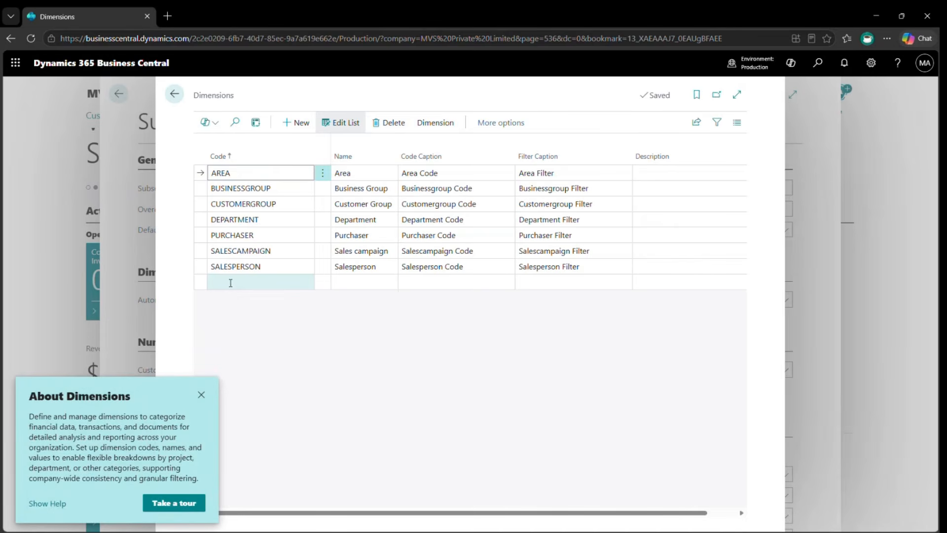
# Add a new dimension with the code SUBSCRIPTION to the Dimensions list and return to Subscription Contract Setup.
pyautogui.click(230, 282)
pyautogui.write('Subscrip')
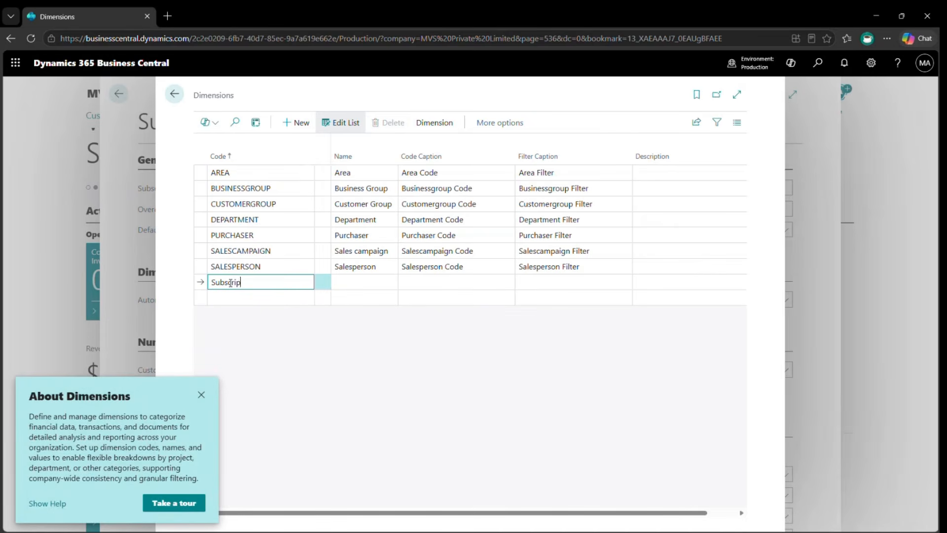
pyautogui.write('tion')
pyautogui.press('Tab')
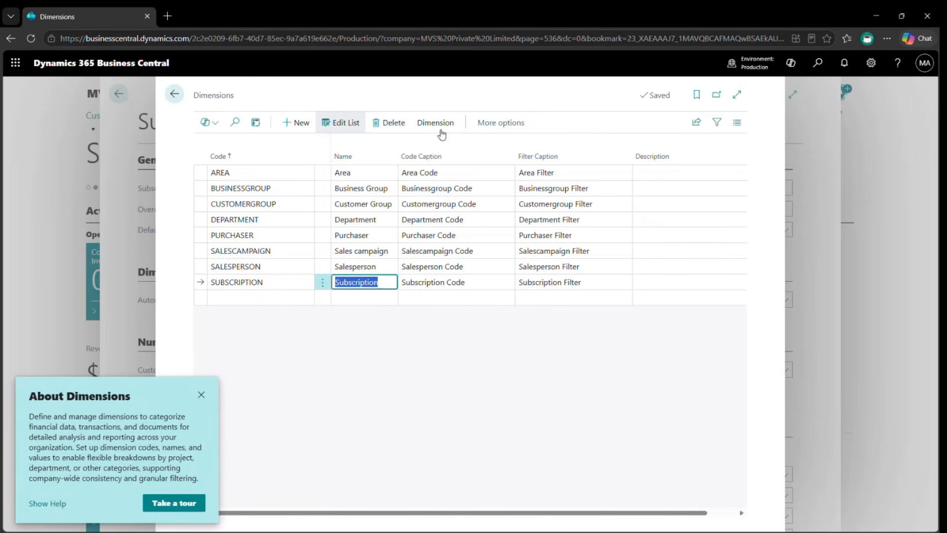
pyautogui.click(439, 123)
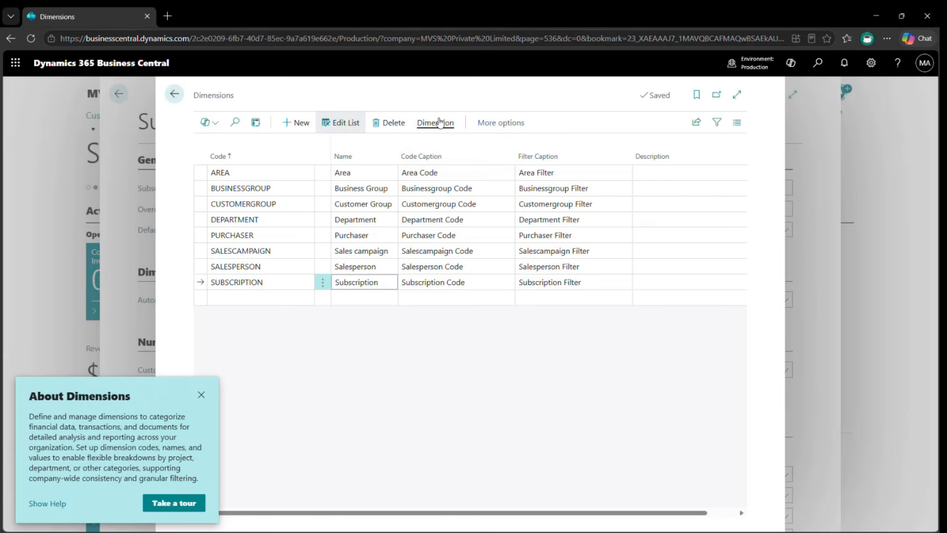
pyautogui.press('Escape')
pyautogui.press('Escape')
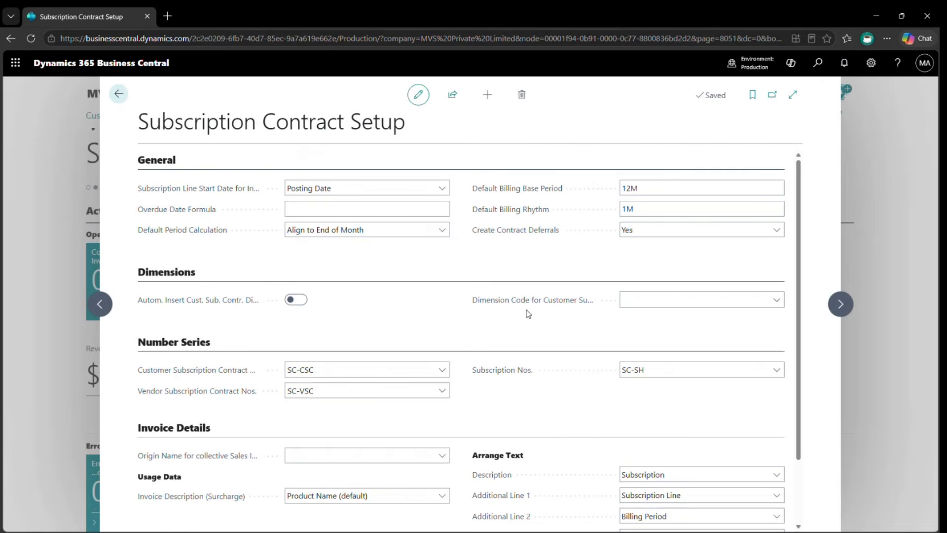
# Enable automatic insertion of the customer subscription contract dimension value and set its dimension code to SUBSCRIPTION.
pyautogui.click(301, 300)
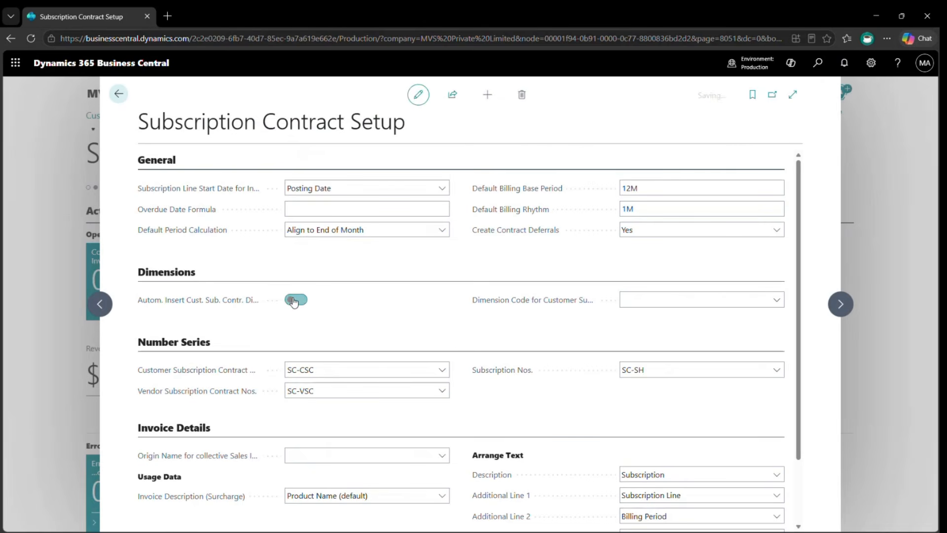
pyautogui.click(650, 290)
pyautogui.write('sub')
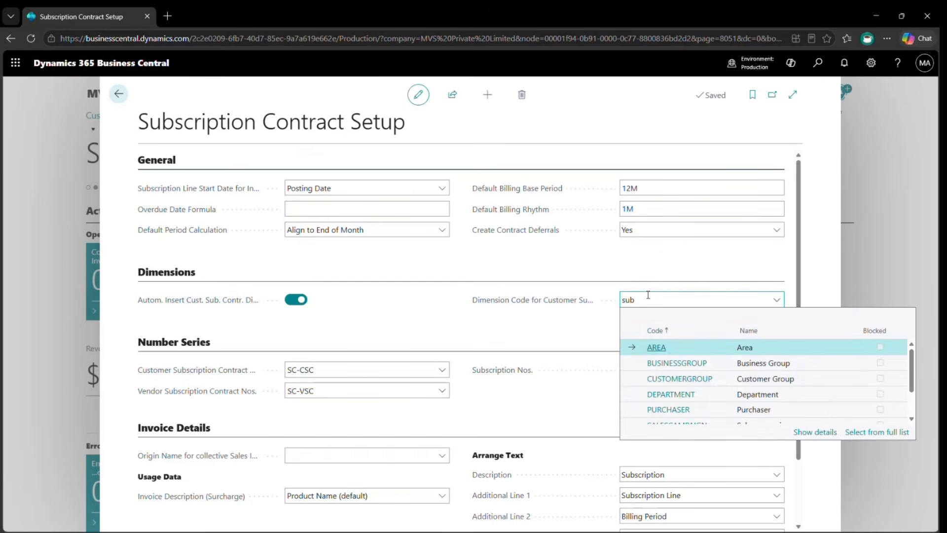
pyautogui.click(427, 370)
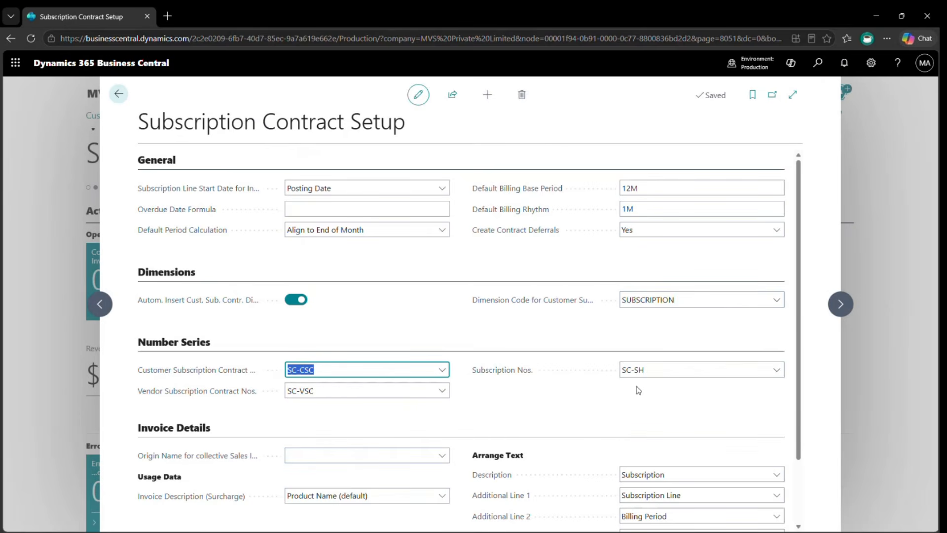
# Review the invoice detail choices for the collective invoice origin name and the additional text lines, and close the setup.
pyautogui.scroll(-2, 394, 417)
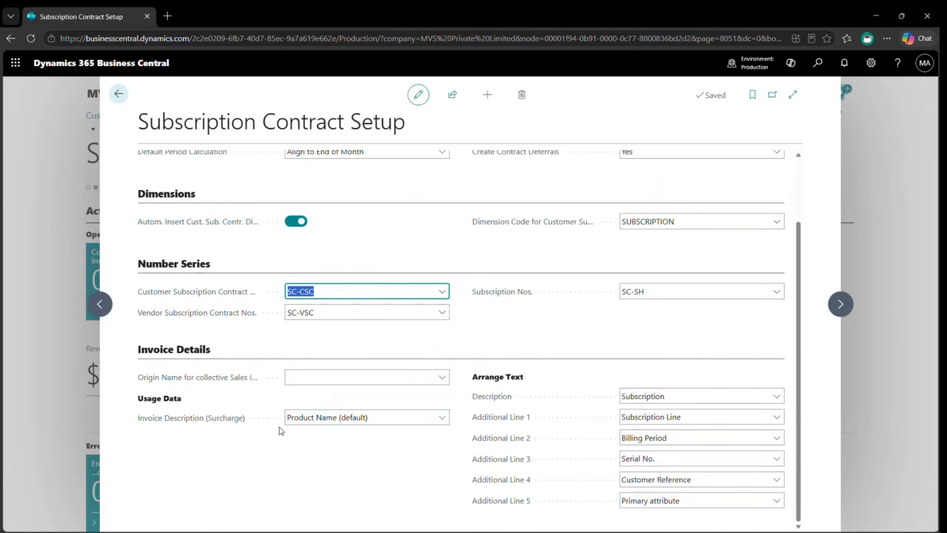
pyautogui.click(364, 380)
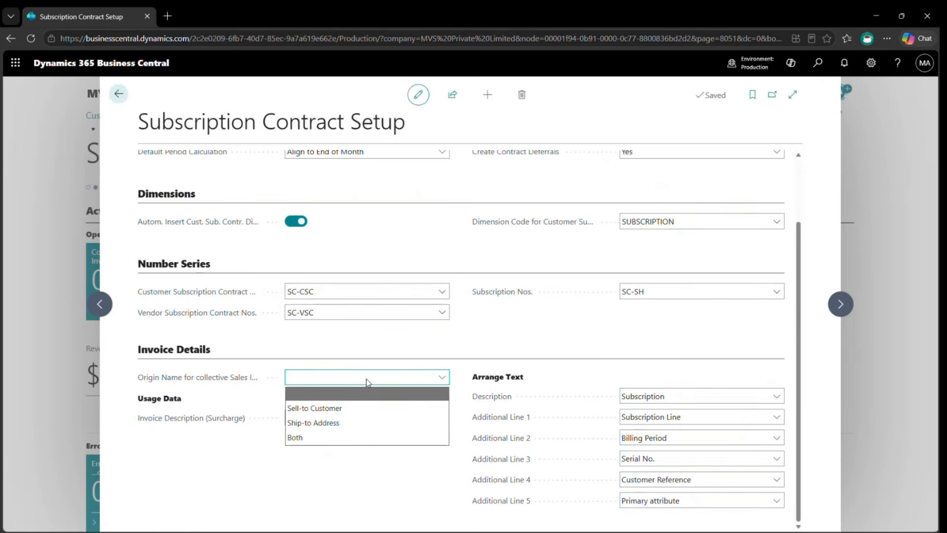
pyautogui.click(215, 454)
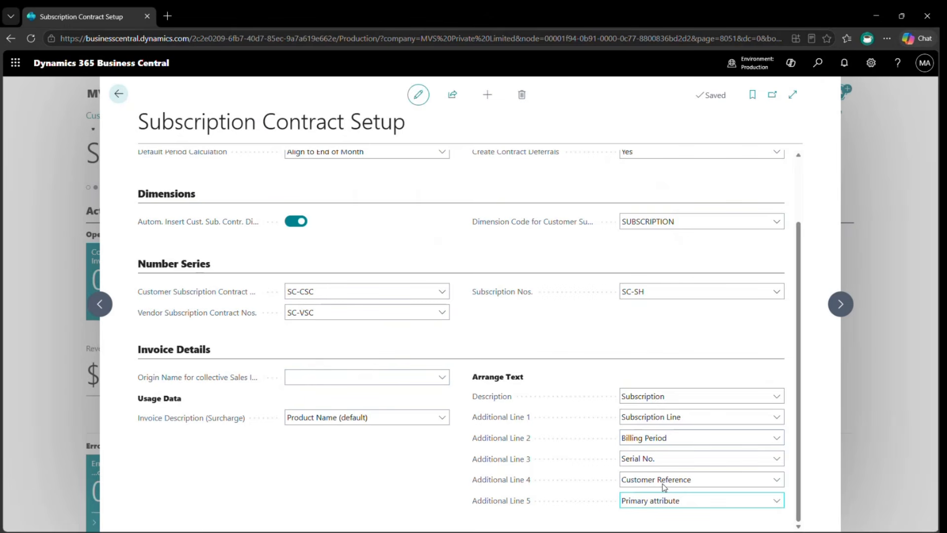
pyautogui.click(723, 421)
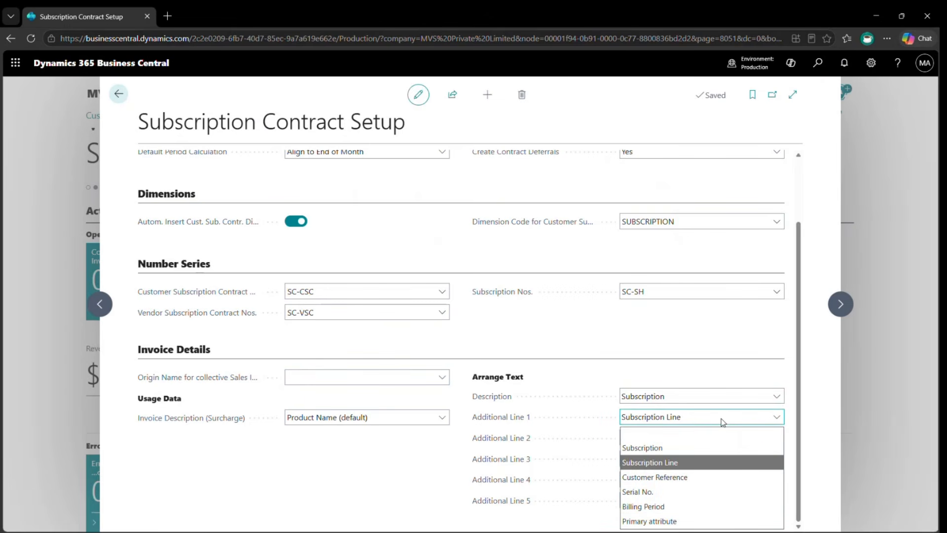
pyautogui.click(592, 420)
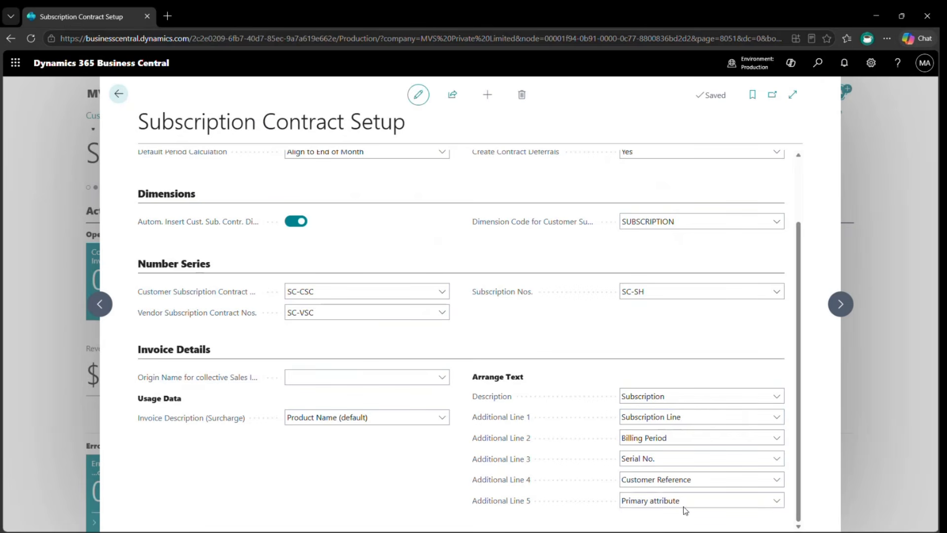
pyautogui.click(695, 502)
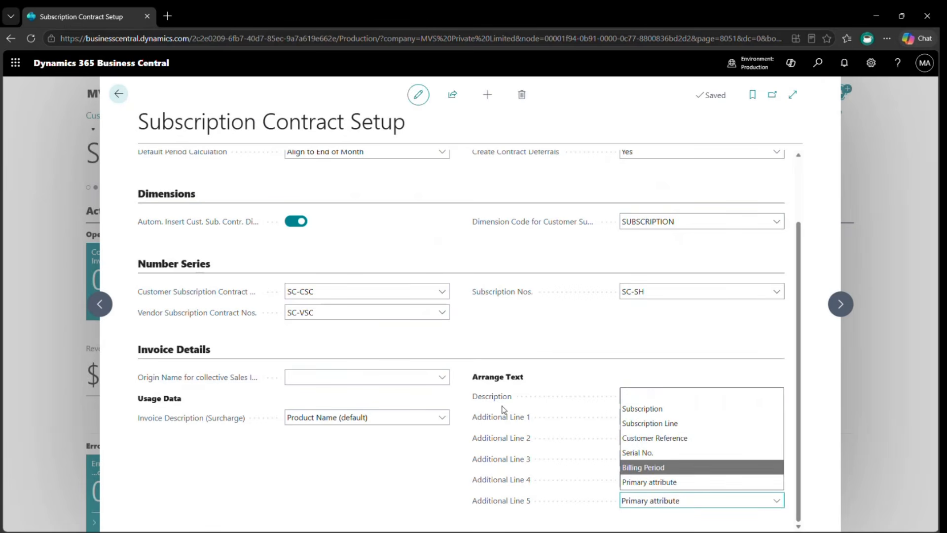
pyautogui.click(538, 438)
pyautogui.press('Escape')
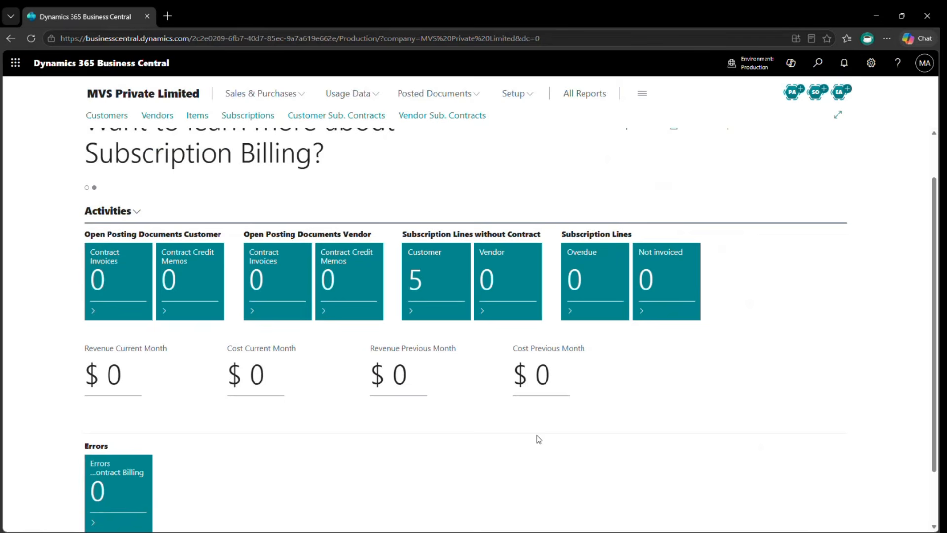
# Search for the General Posting Setup page and open it.
pyautogui.click(829, 72)
pyautogui.write('general')
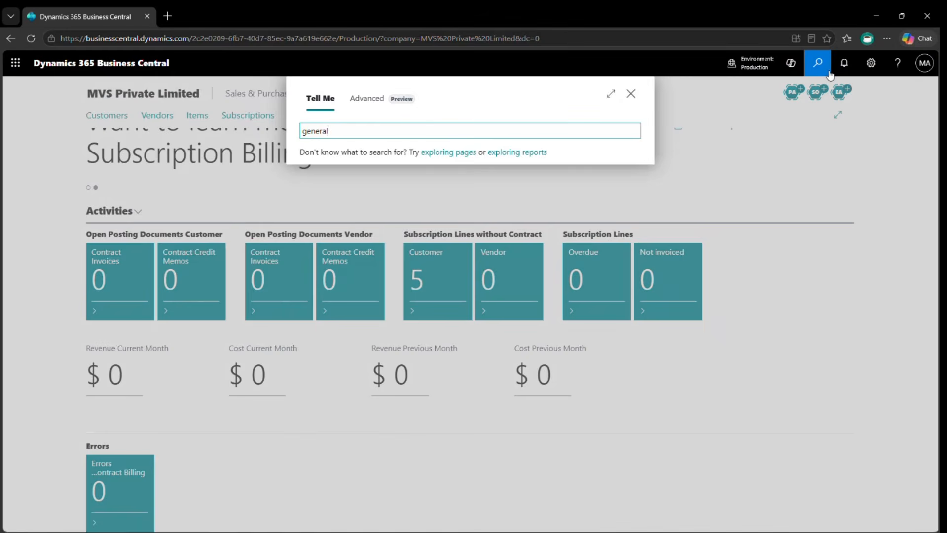
pyautogui.write(' pos setup')
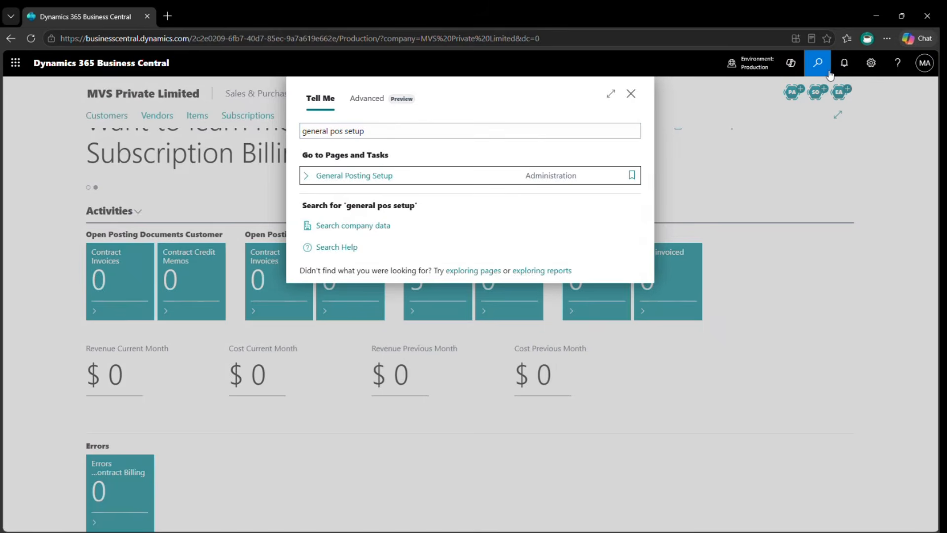
pyautogui.press('Return')
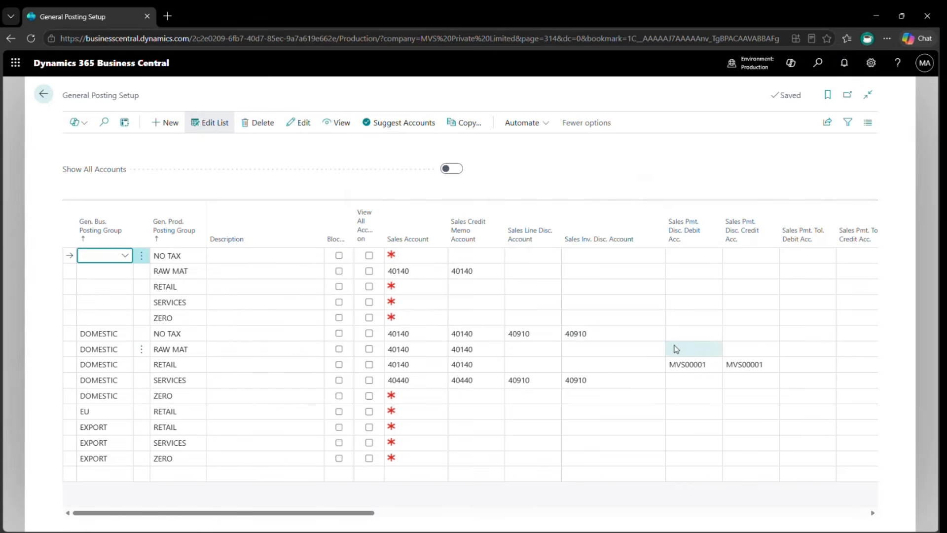
# Examine the customer and vendor subscription contract and deferral accounts, checking the customer accounts on the DOMESTIC RETAIL line.
pyautogui.hscroll(5, 674, 347)
pyautogui.hscroll(8, 676, 349)
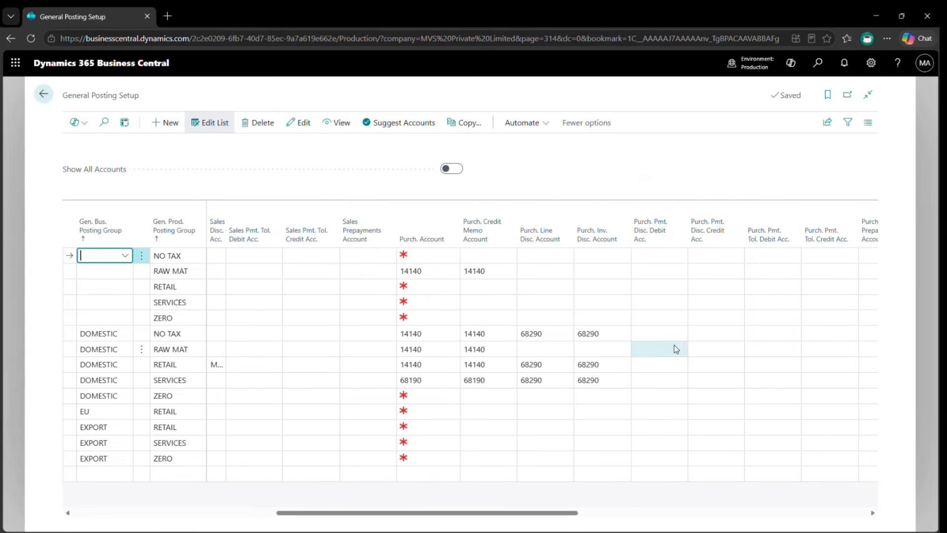
pyautogui.hscroll(4, 676, 348)
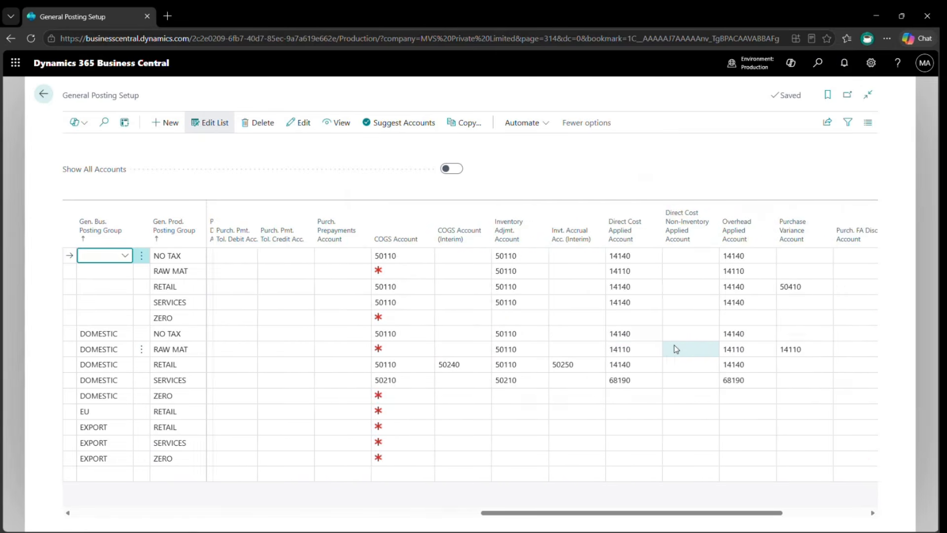
pyautogui.hscroll(3, 673, 348)
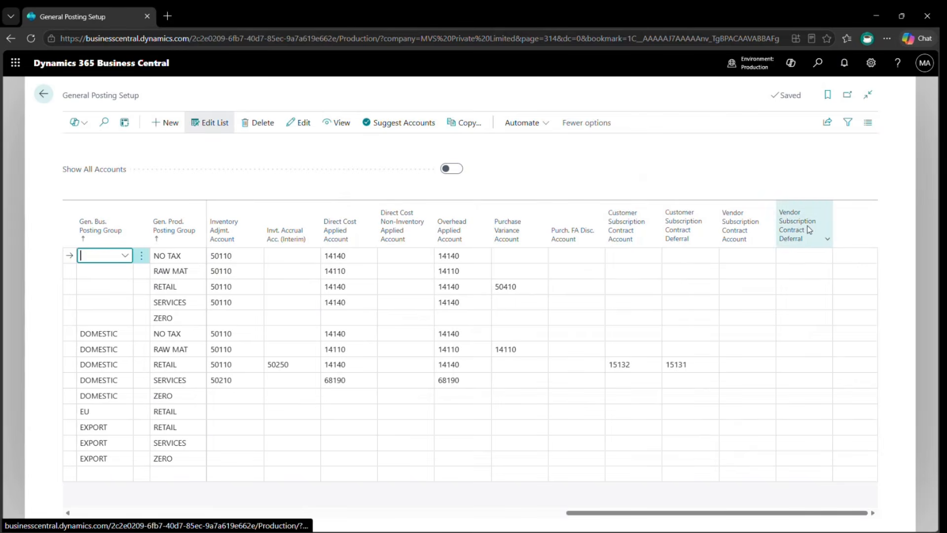
pyautogui.moveTo(640, 235)
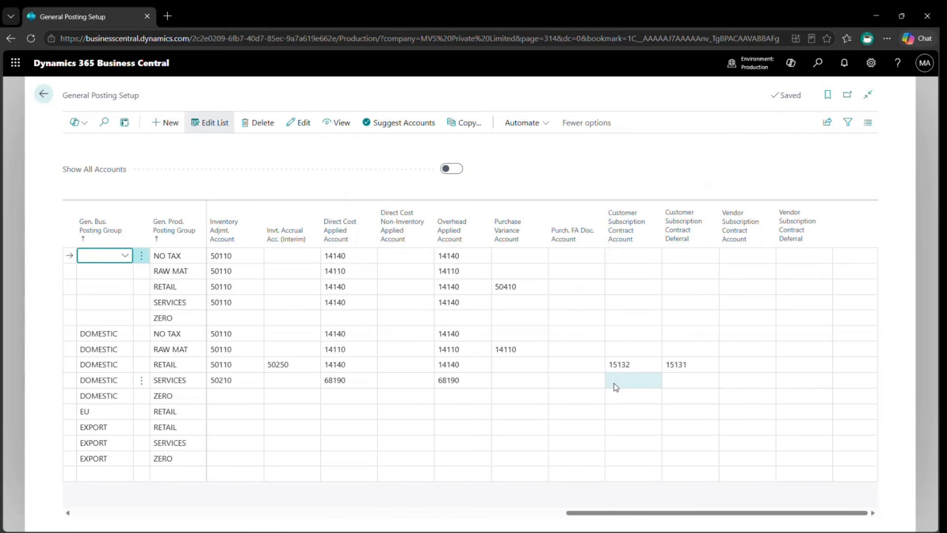
pyautogui.click(629, 370)
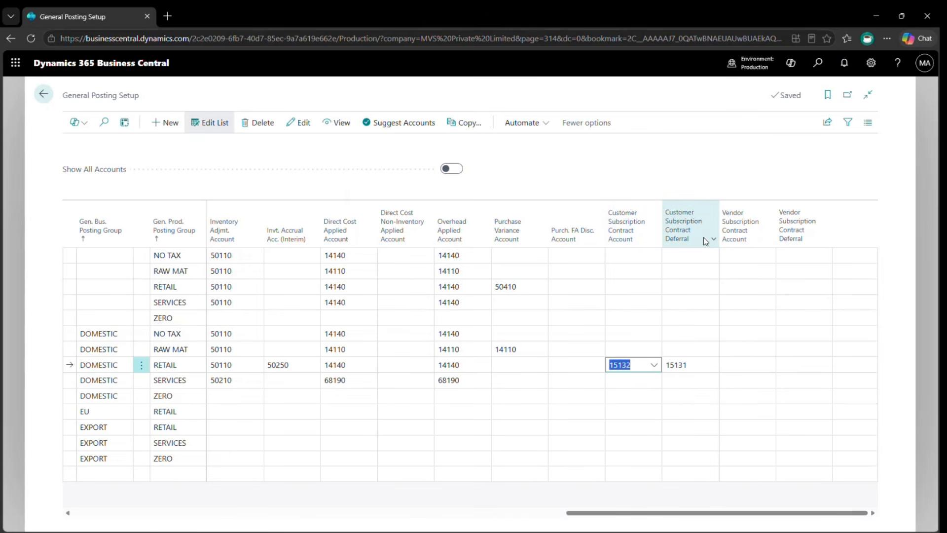
pyautogui.moveTo(703, 238)
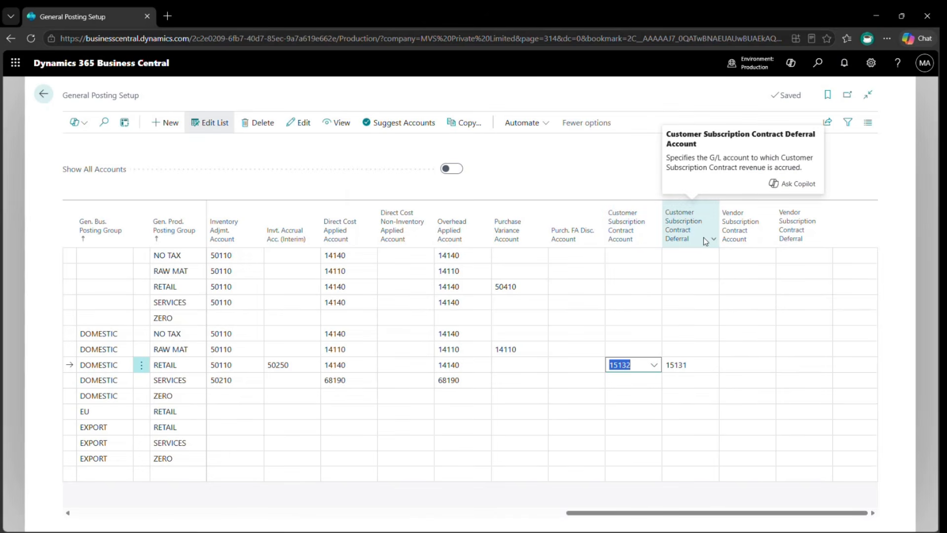
pyautogui.click(696, 365)
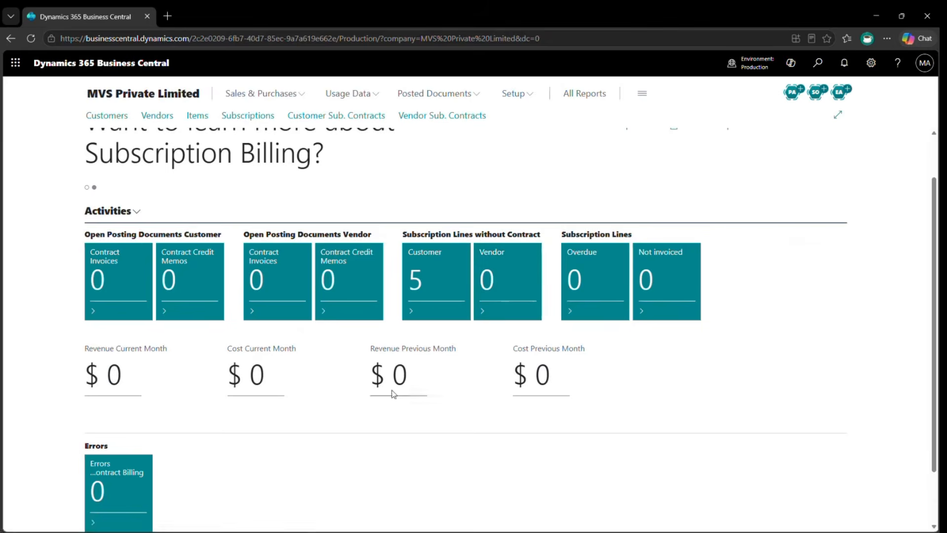
# View the date options for releasing contract deferrals and cancel without running the release.
pyautogui.moveTo(395, 397)
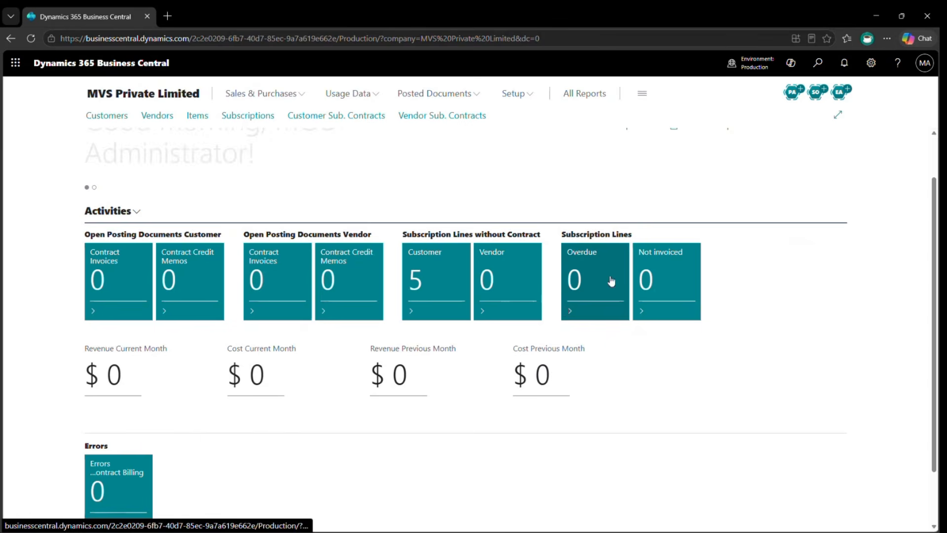
pyautogui.scroll(2, 451, 409)
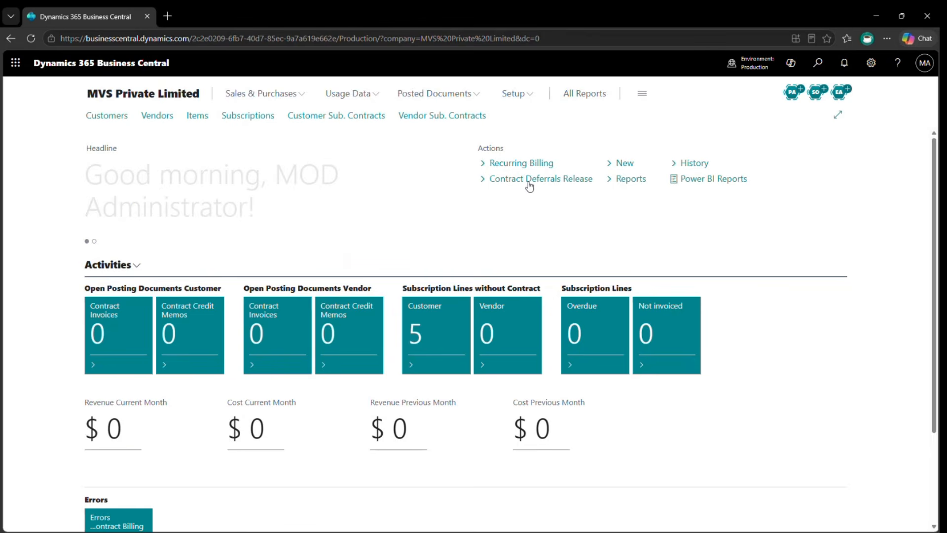
pyautogui.click(571, 183)
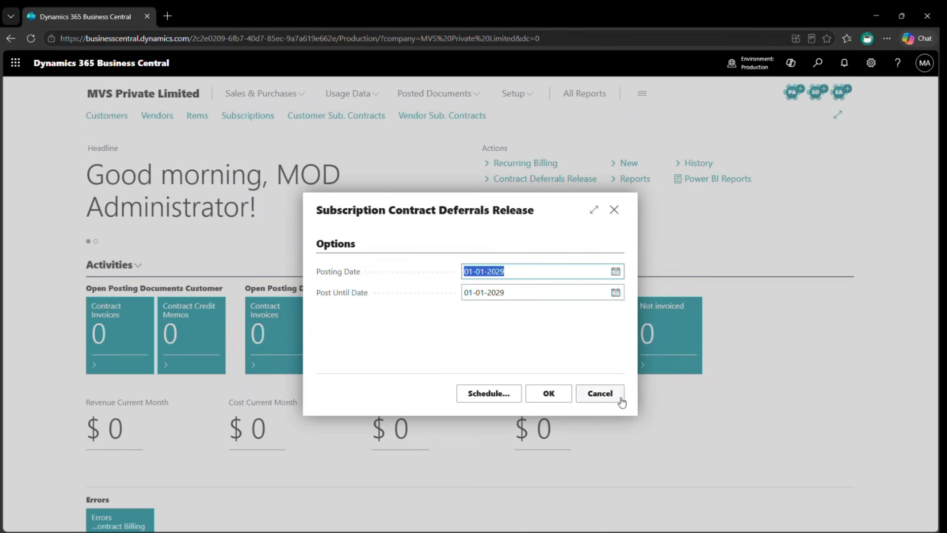
pyautogui.click(599, 393)
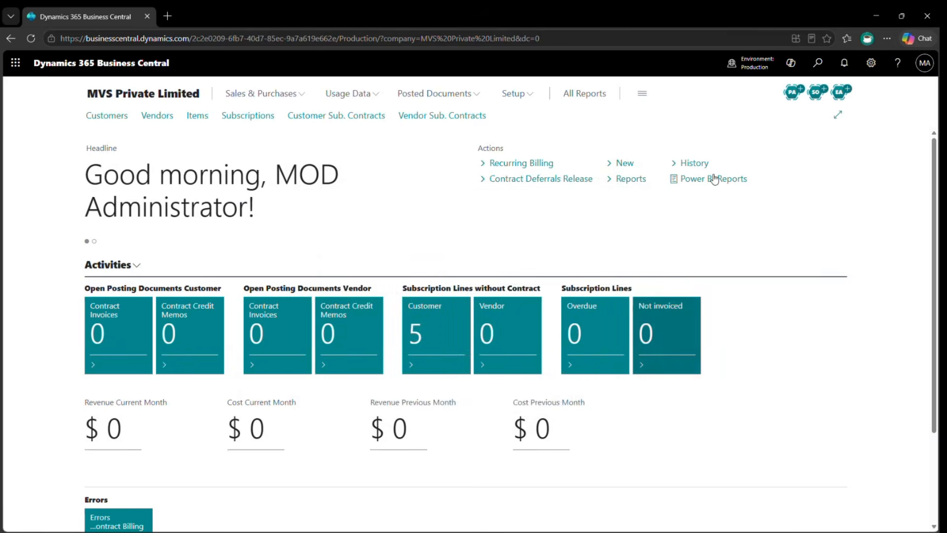
# Review the available subscription reports, posted document history and options for creating new subscription records.
pyautogui.click(716, 179)
pyautogui.click(640, 180)
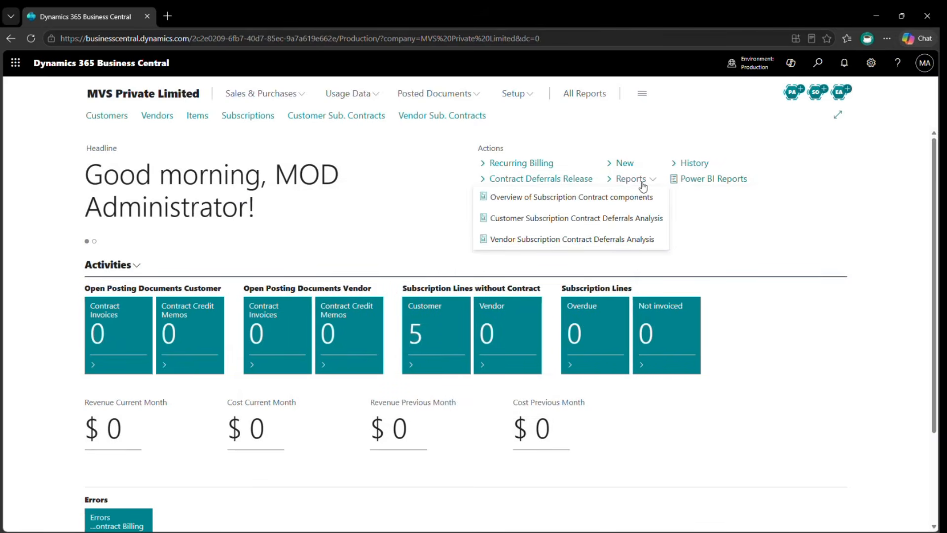
pyautogui.click(711, 162)
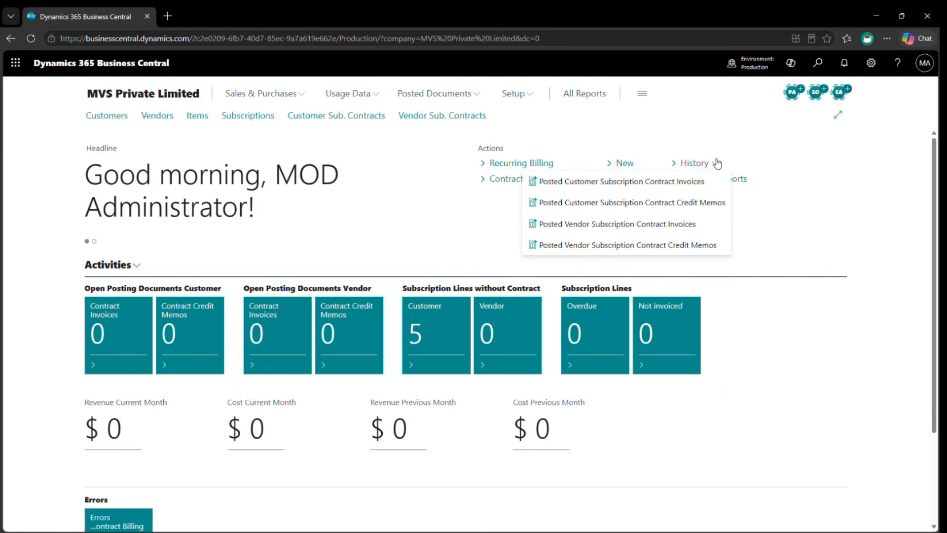
pyautogui.click(622, 164)
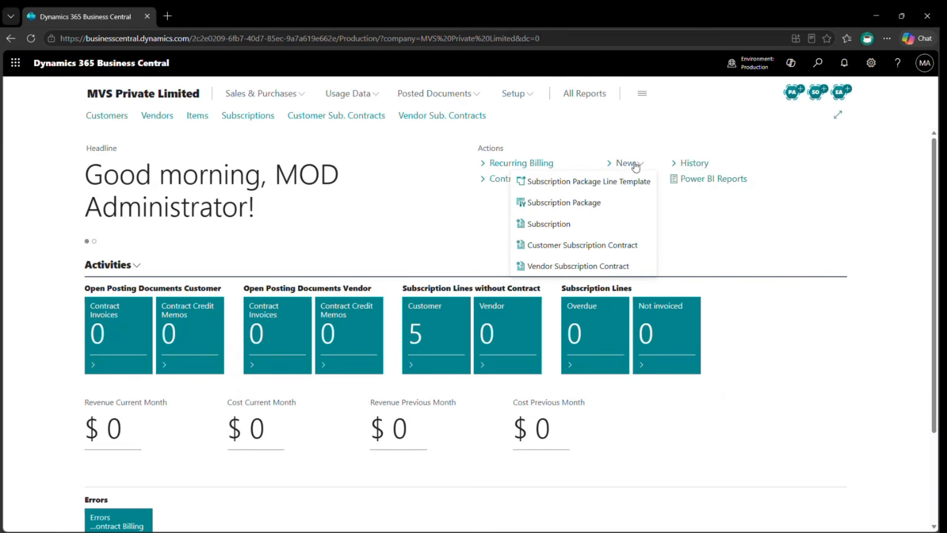
pyautogui.click(385, 197)
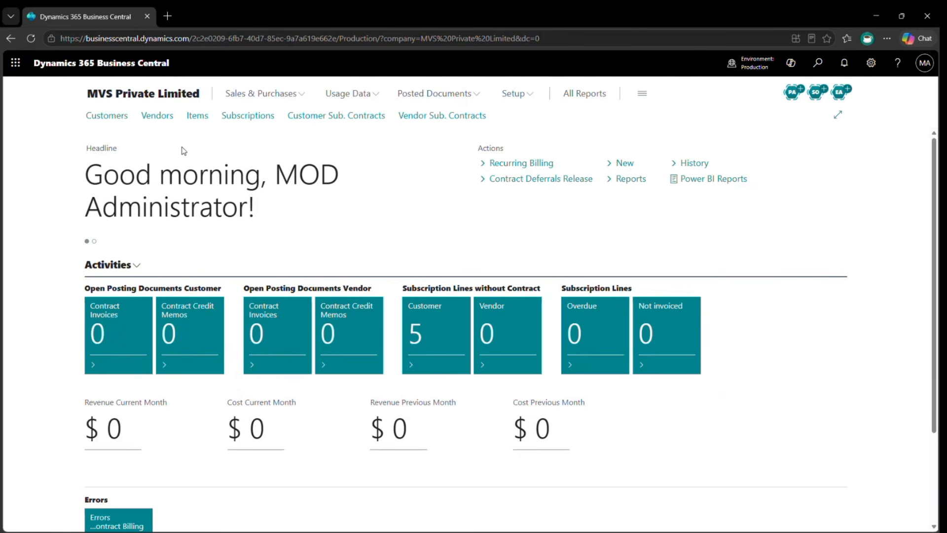
# Open the item card of item 1014, Magzines, from the Items list.
pyautogui.click(196, 118)
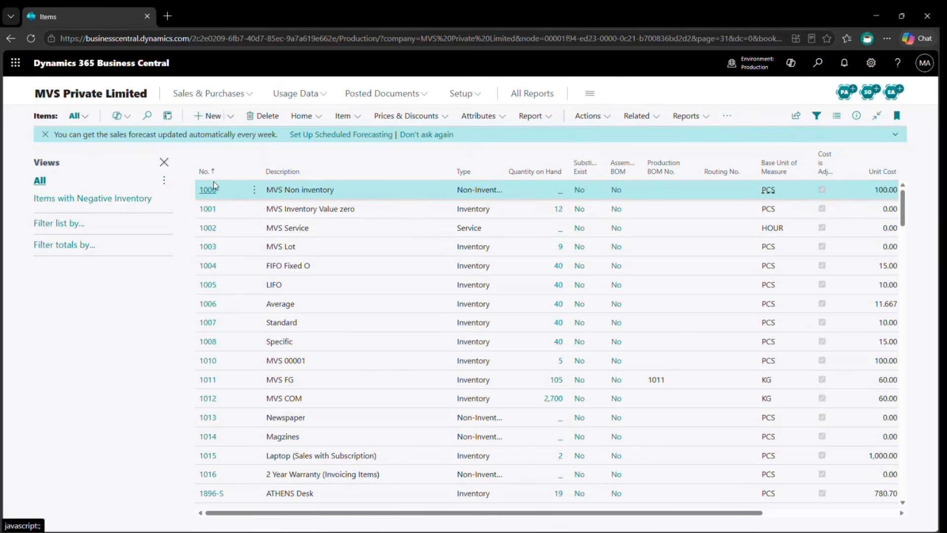
pyautogui.scroll(-1, 295, 328)
pyautogui.scroll(-1, 296, 330)
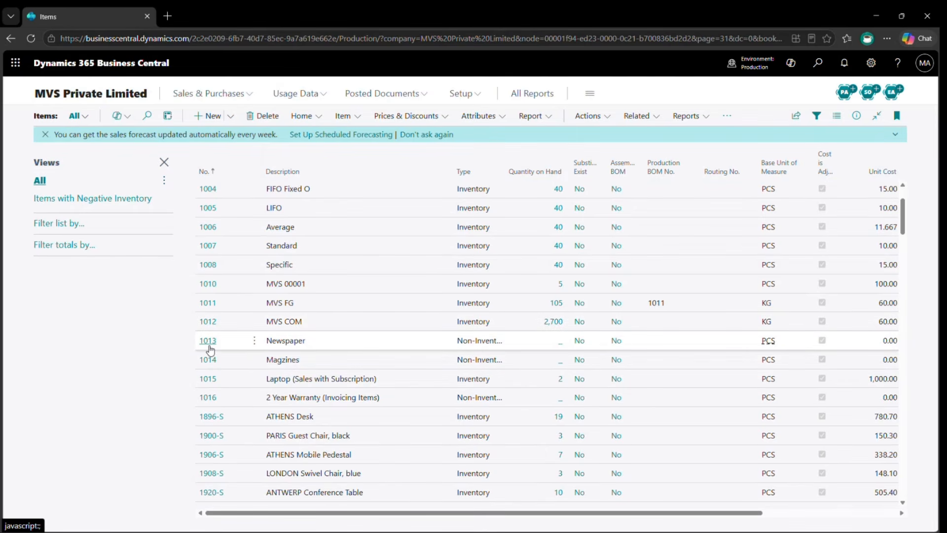
pyautogui.click(210, 360)
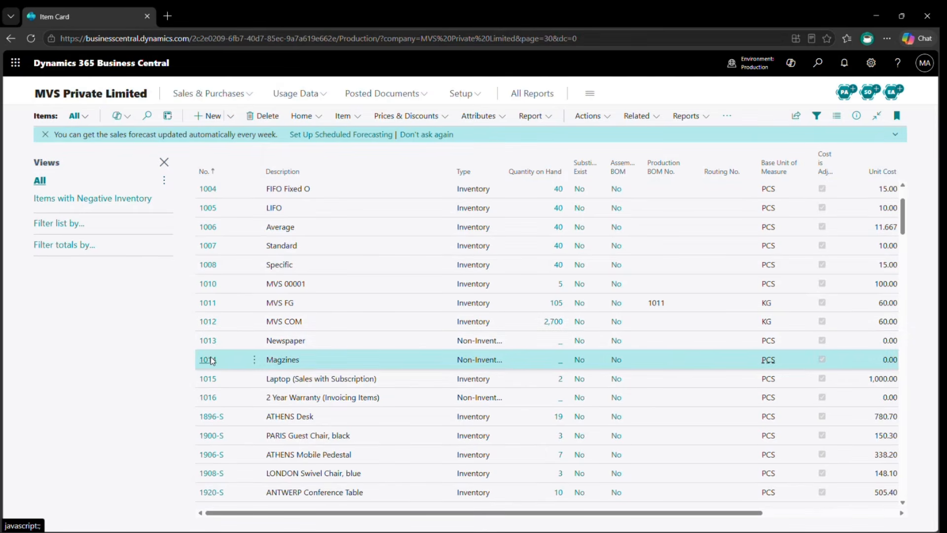
# Review the details of item 1014 and its available Subscription Option choices, then return to the Items list without changing anything.
pyautogui.scroll(-2, 401, 439)
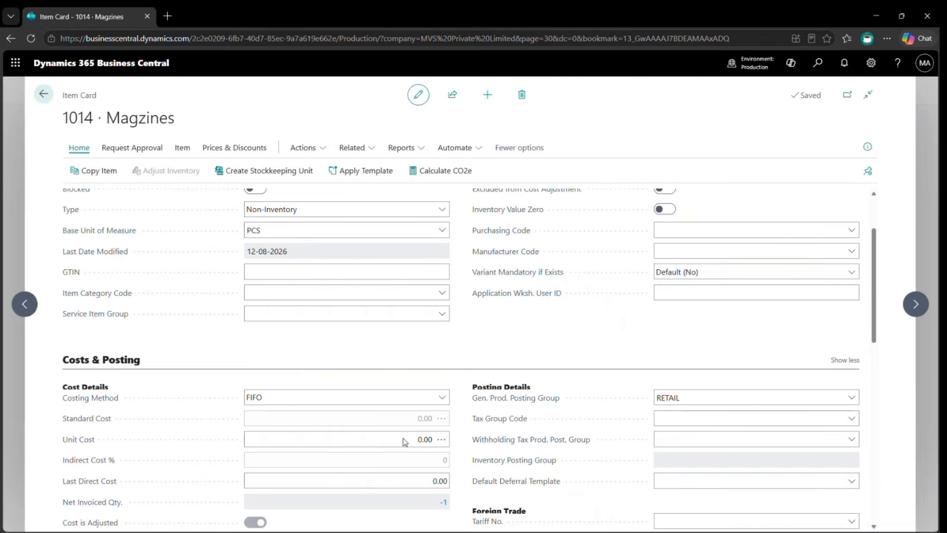
pyautogui.scroll(-10, 405, 441)
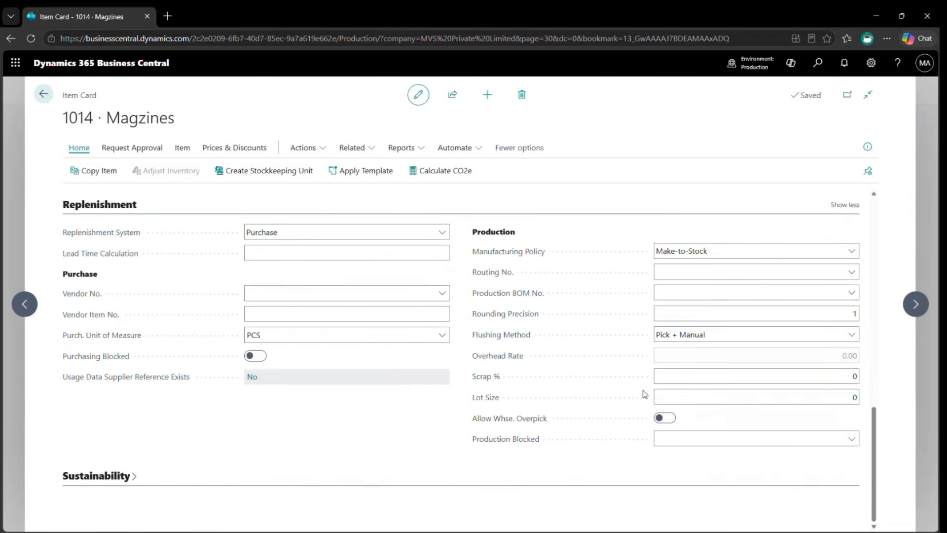
pyautogui.scroll(10, 644, 393)
pyautogui.scroll(-10, 643, 393)
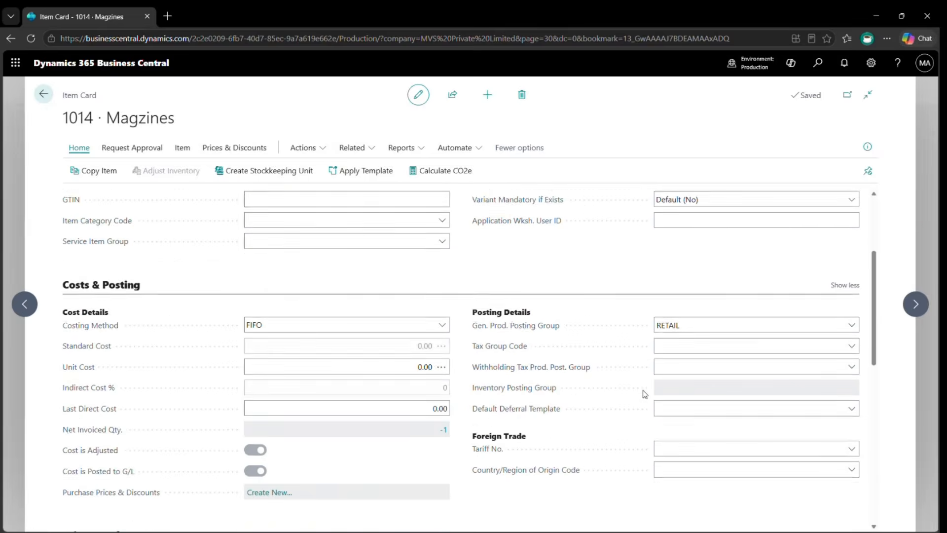
pyautogui.scroll(3, 644, 393)
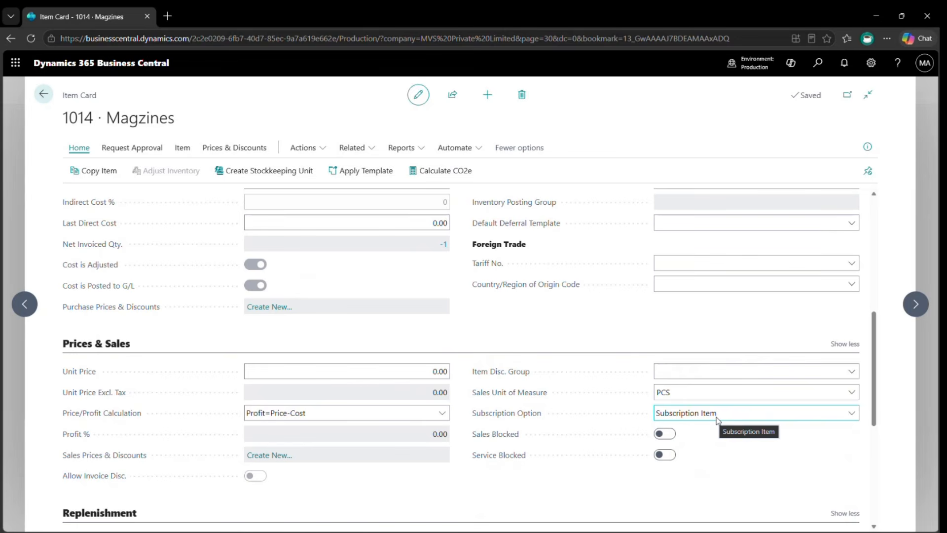
pyautogui.click(736, 418)
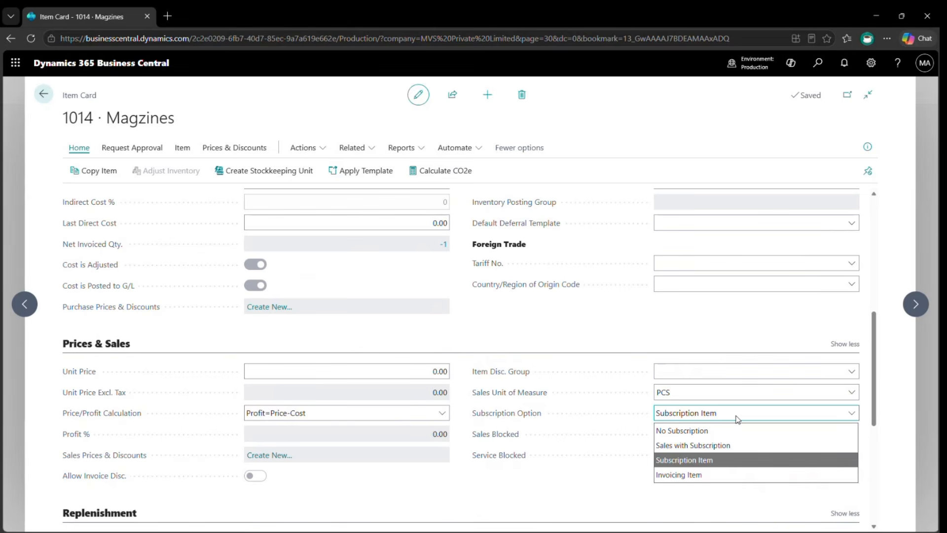
pyautogui.click(604, 429)
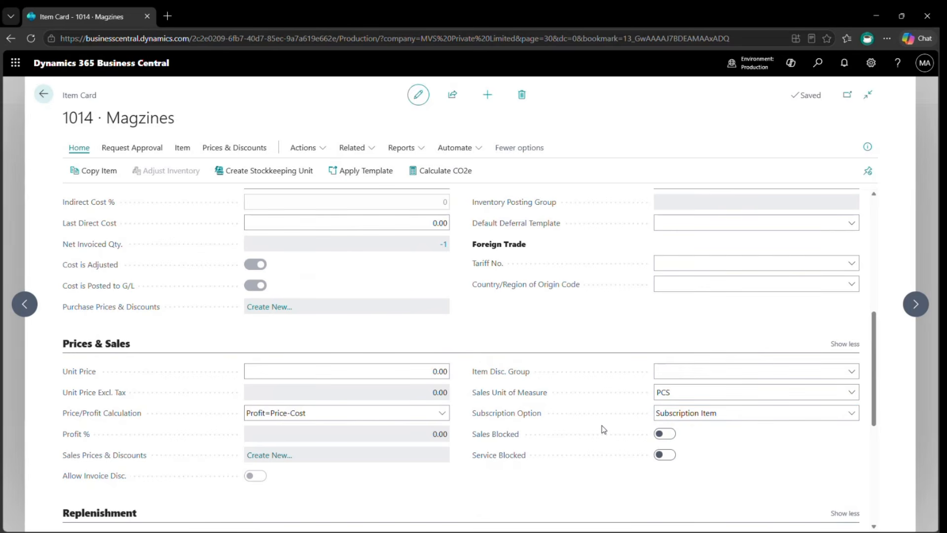
pyautogui.press('Escape')
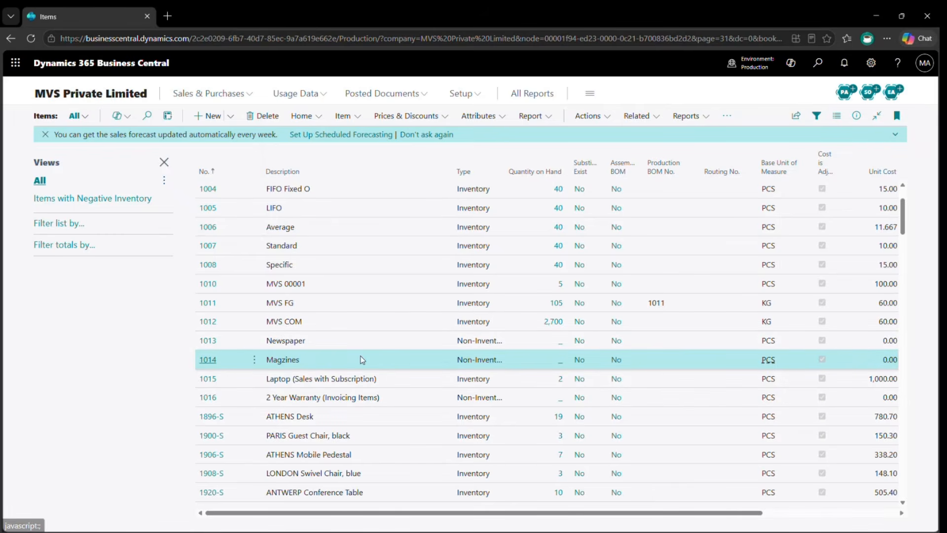
# Reopen the card of item 1014, Magzines, and check its Costs & Posting and Prices & Sales details.
pyautogui.click(208, 363)
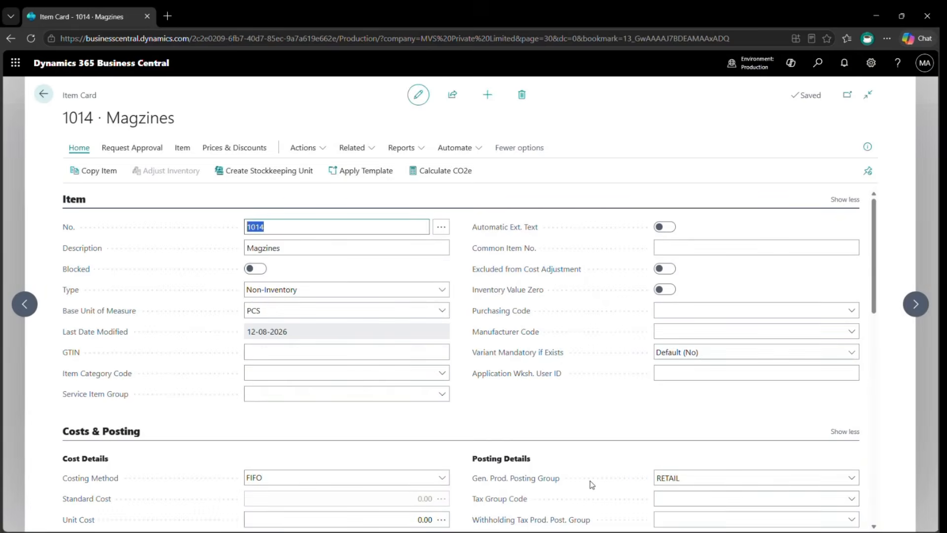
pyautogui.scroll(-10, 590, 482)
pyautogui.scroll(10, 591, 485)
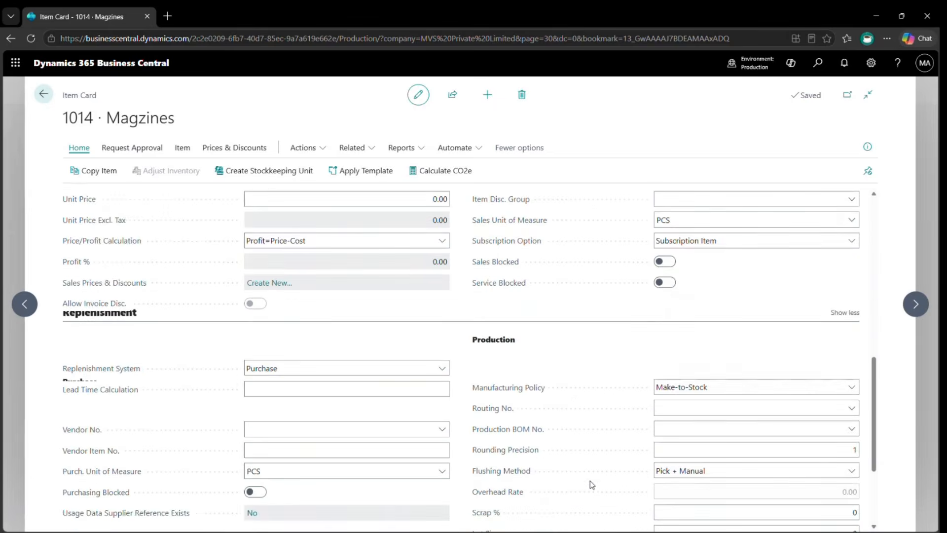
pyautogui.scroll(8, 592, 485)
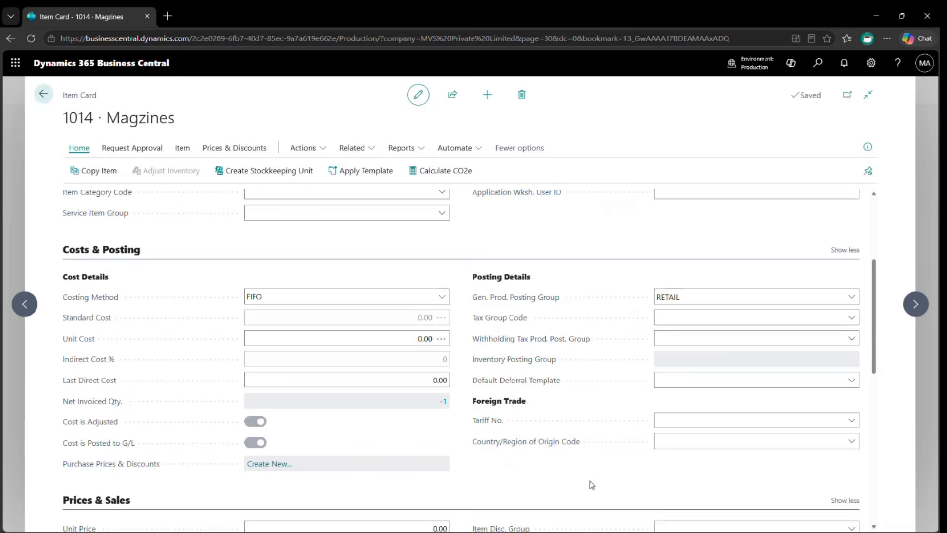
pyautogui.scroll(-4, 591, 484)
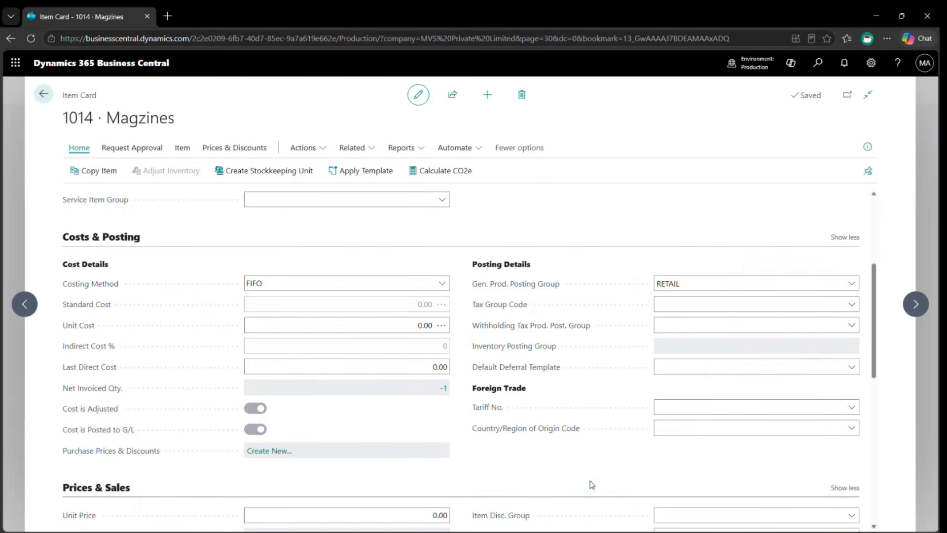
pyautogui.scroll(-3, 591, 484)
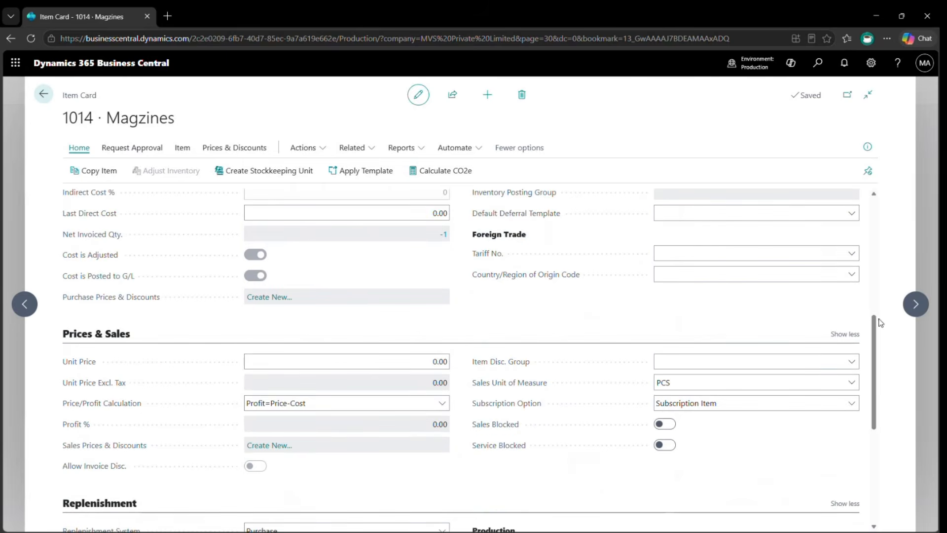
# Check the Subscription Option and item type of the preceding item, 1013 Newspaper, and return to the Items list.
pyautogui.click(24, 302)
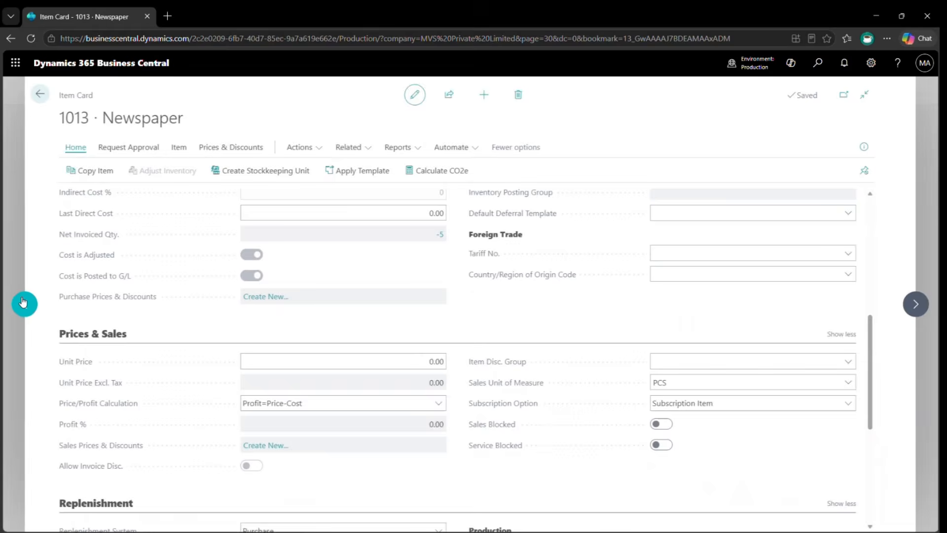
pyautogui.scroll(-2, 265, 414)
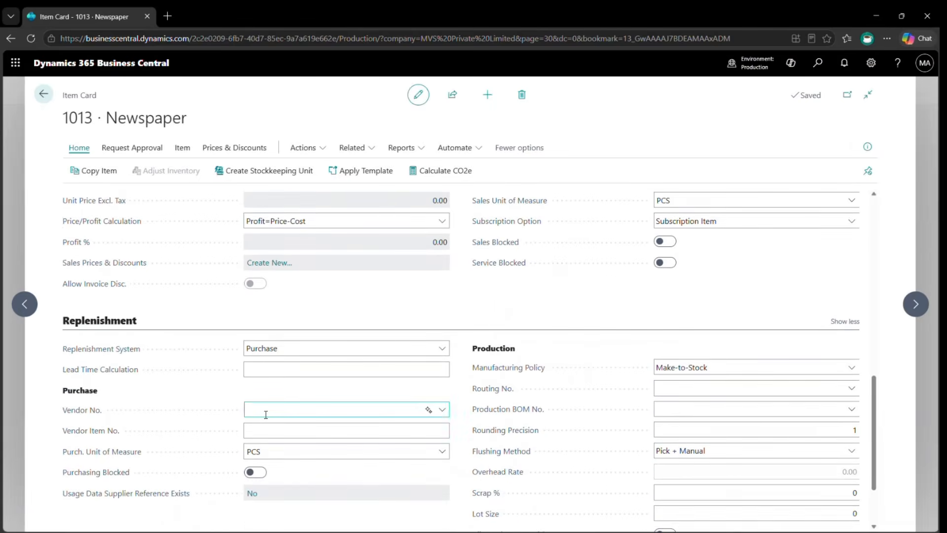
pyautogui.scroll(4, 265, 414)
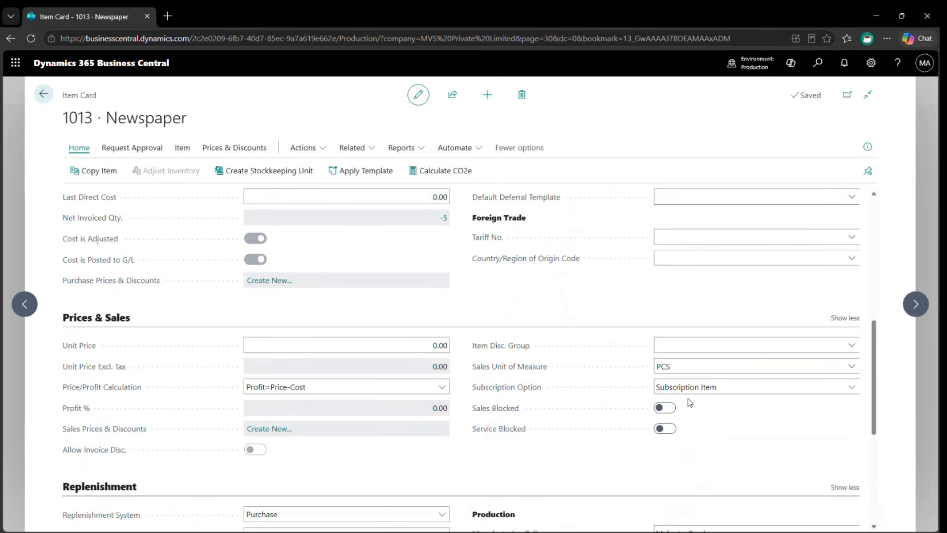
pyautogui.scroll(5, 753, 447)
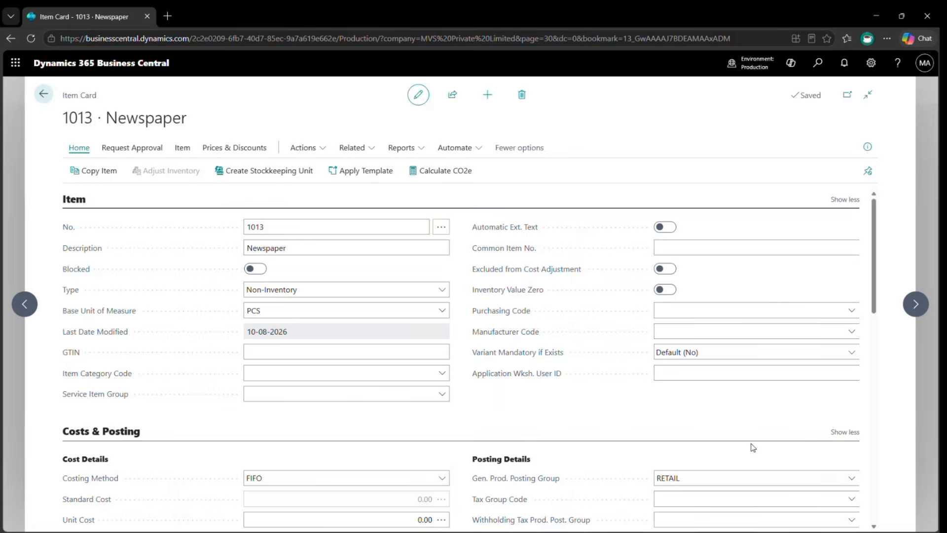
pyautogui.press('Escape')
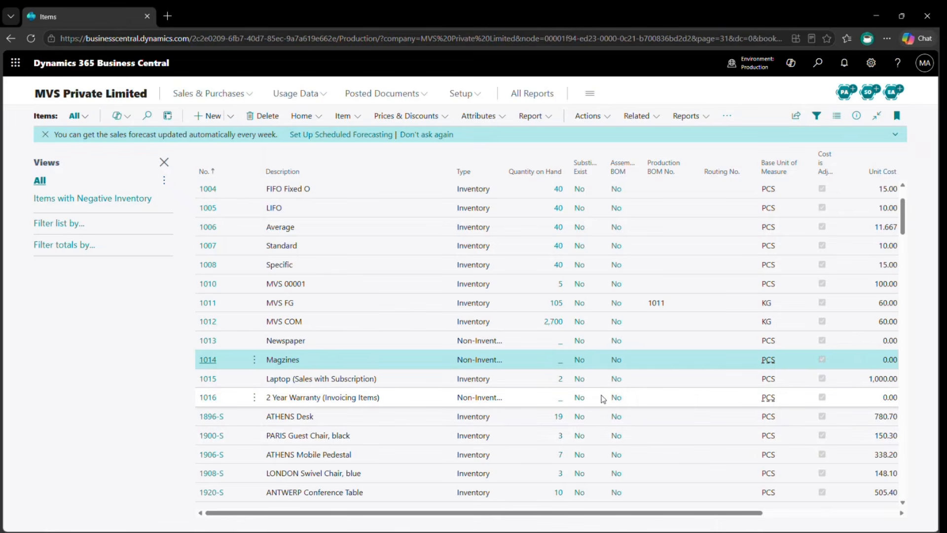
pyautogui.hotkey('alt', 'q')
pyautogui.write('sales order')
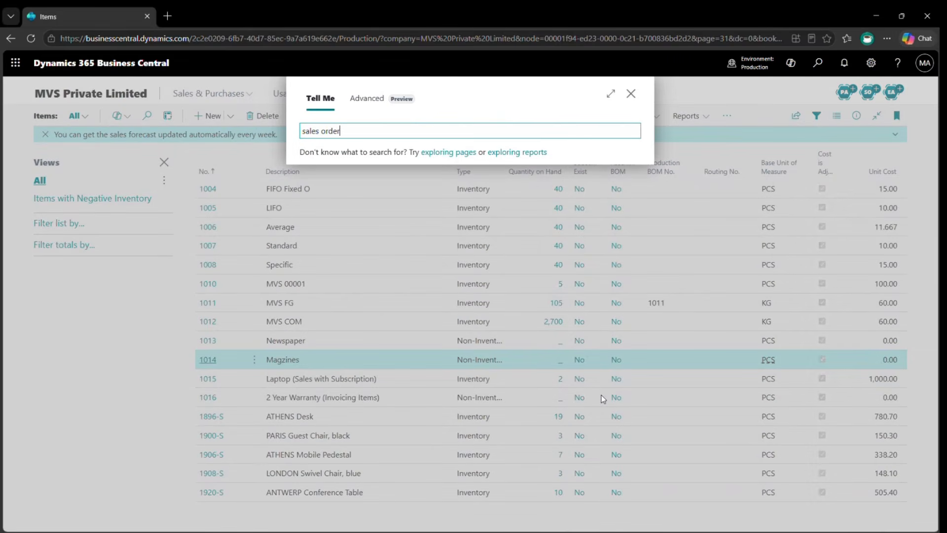
pyautogui.hotkey('ctrl', 'a')
pyautogui.press('BackSpace')
pyautogui.press('Escape')
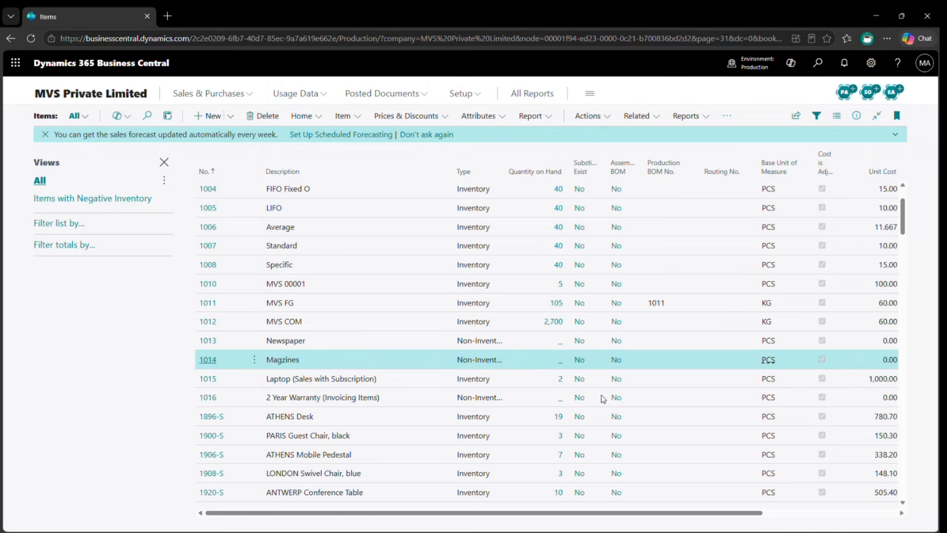
# Return to the home page and open the 2 YEAR WARRANTY package from the Subscription Packages setup list.
pyautogui.press('Escape')
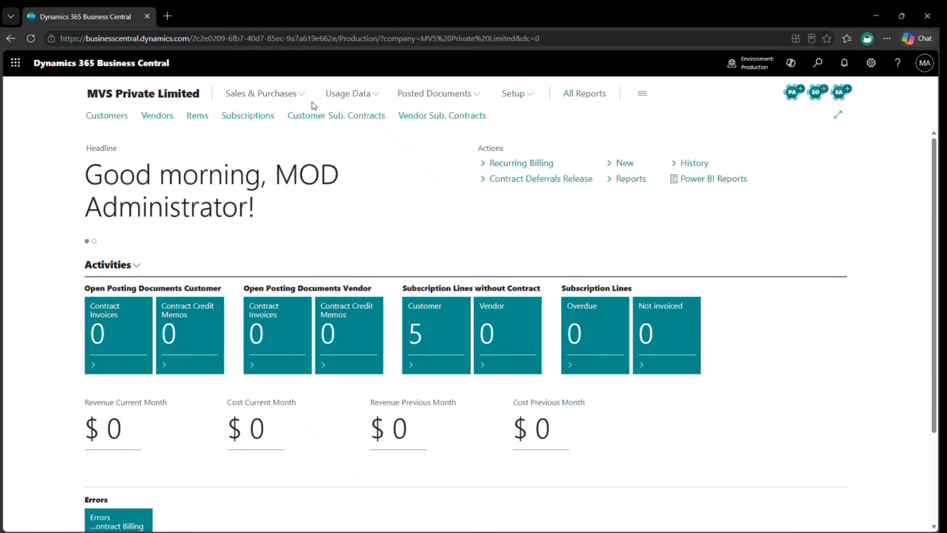
pyautogui.click(512, 94)
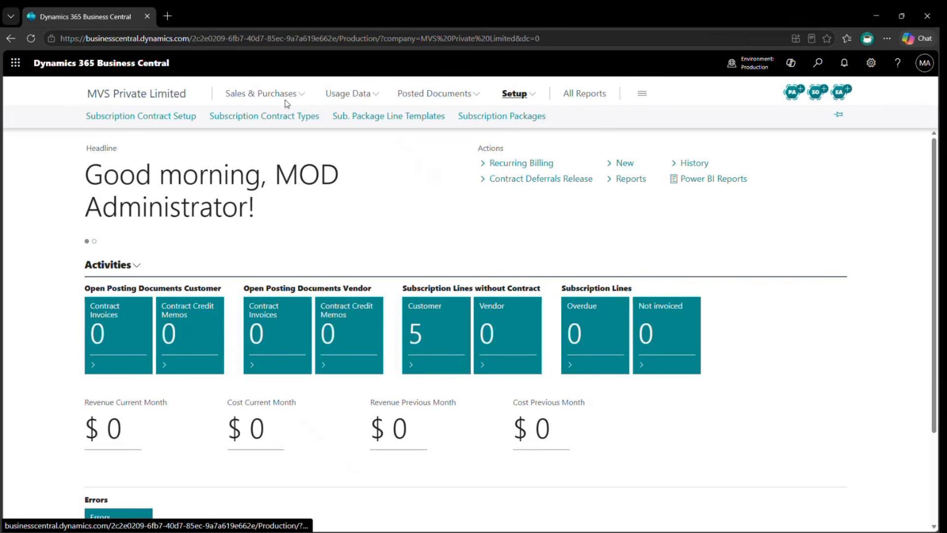
pyautogui.click(477, 117)
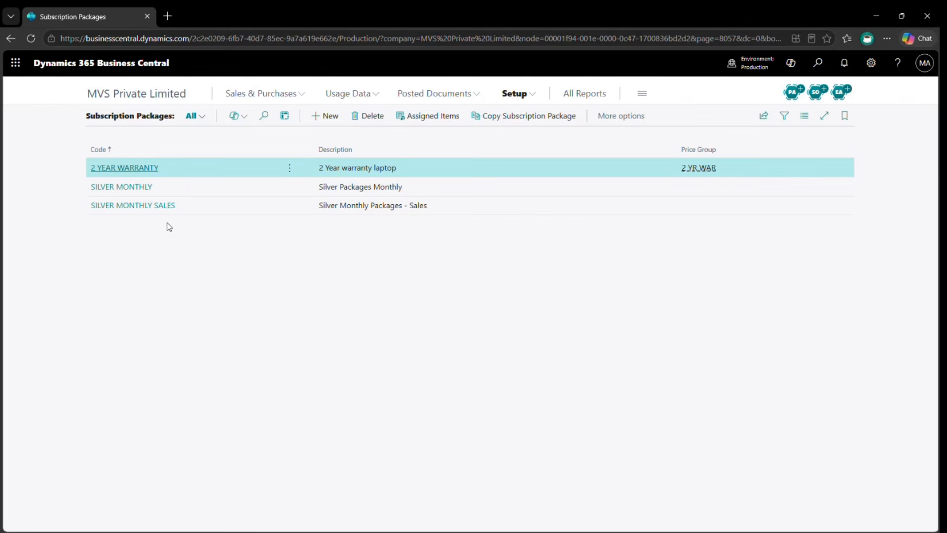
pyautogui.click(130, 168)
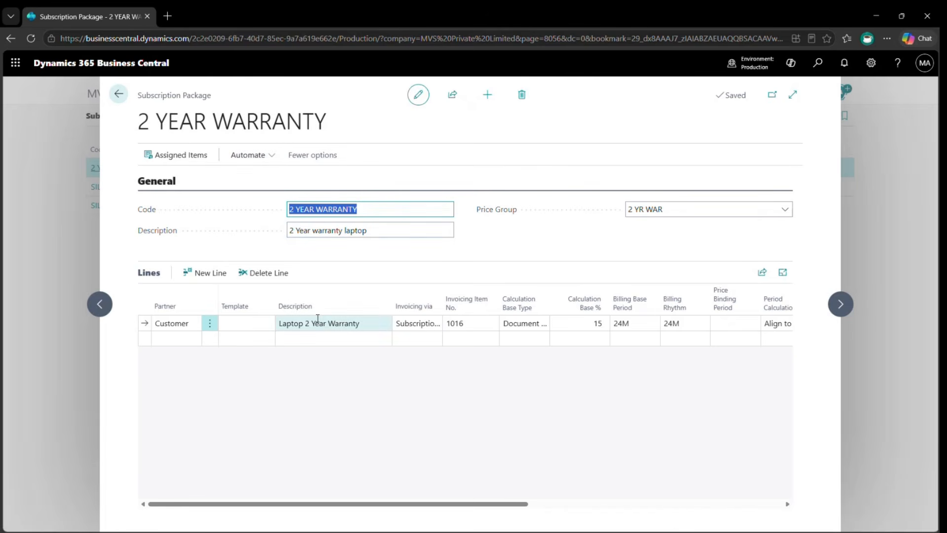
# View the Partner options of the warranty line and the fields for a new line template, closing without creating a template.
pyautogui.click(184, 324)
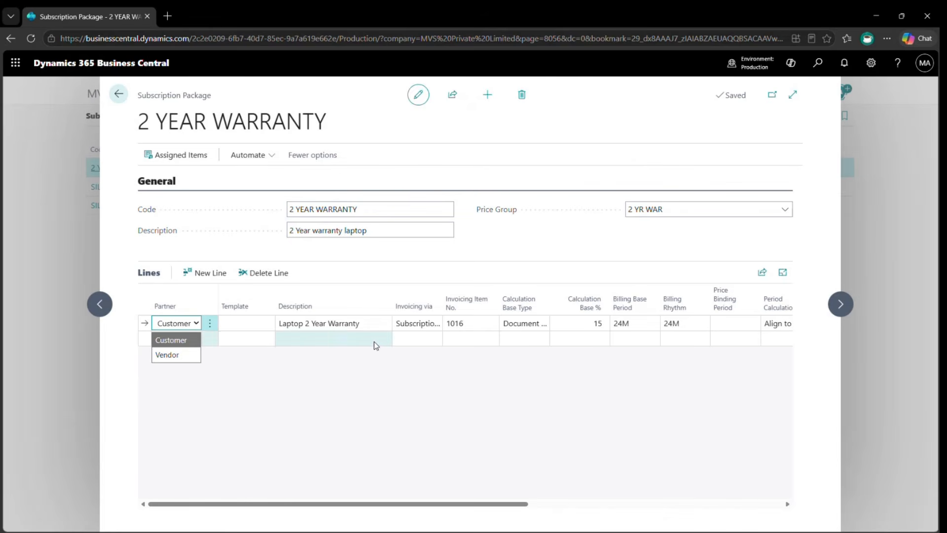
pyautogui.click(326, 323)
pyautogui.click(249, 323)
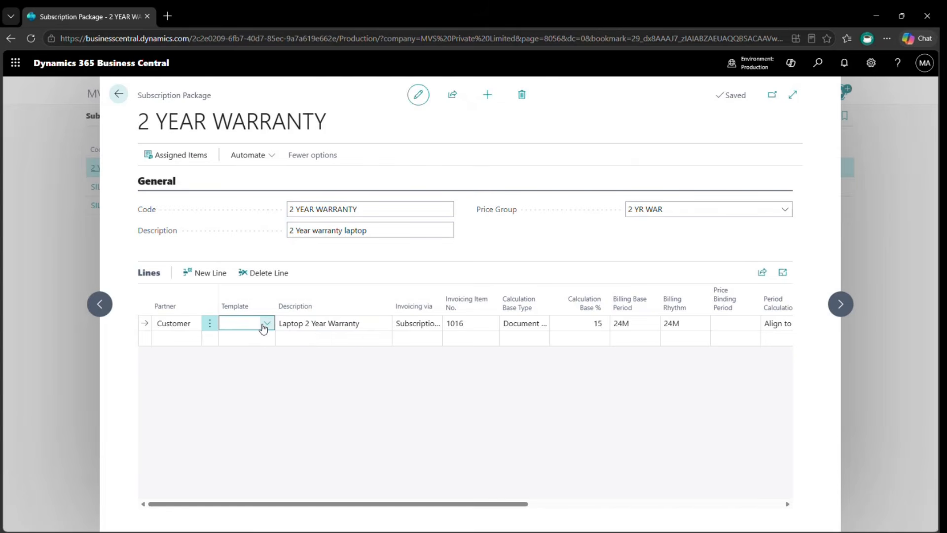
pyautogui.click(266, 323)
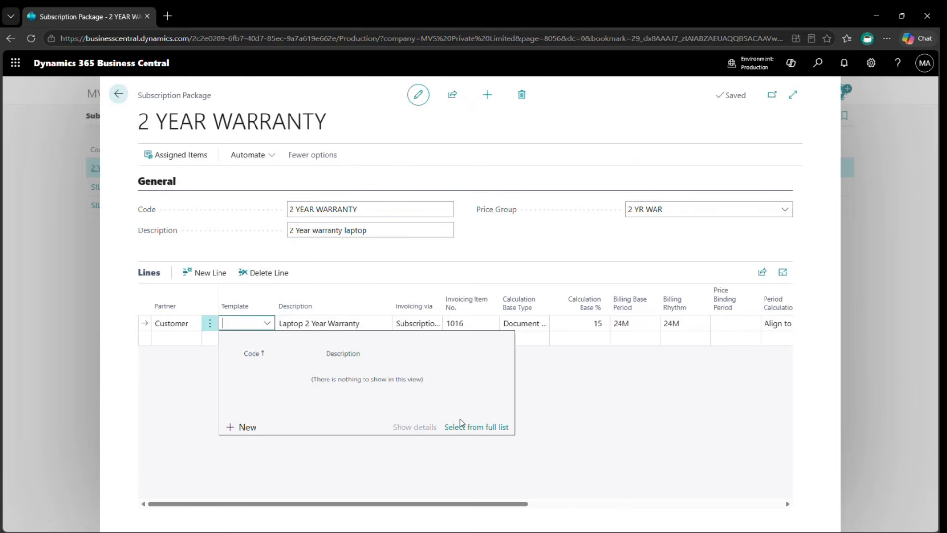
pyautogui.click(245, 428)
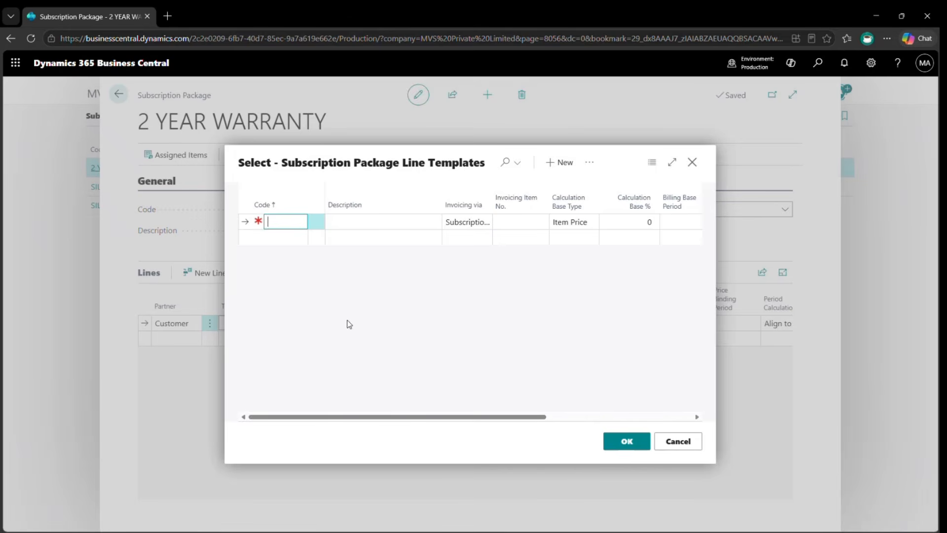
pyautogui.hscroll(5, 560, 252)
pyautogui.hscroll(-5, 560, 252)
pyautogui.hscroll(5, 560, 253)
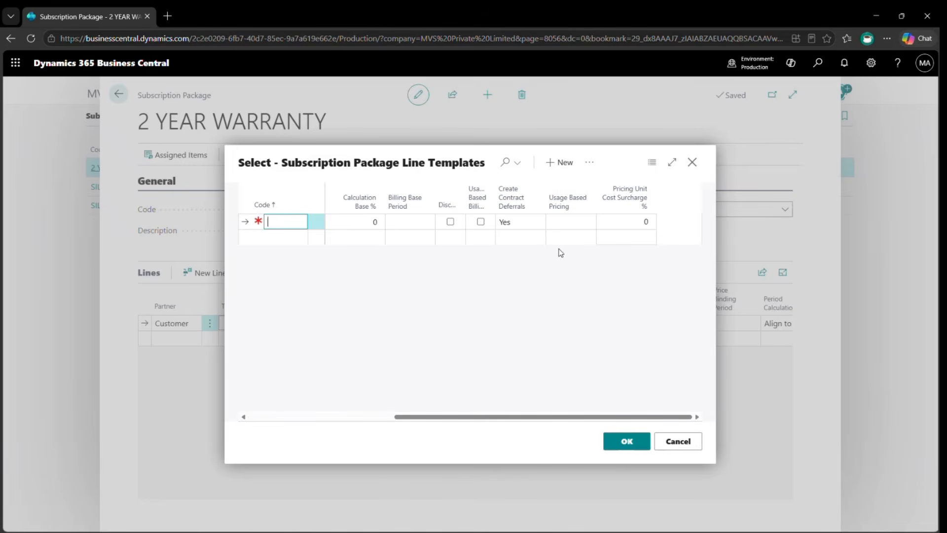
pyautogui.press('Escape')
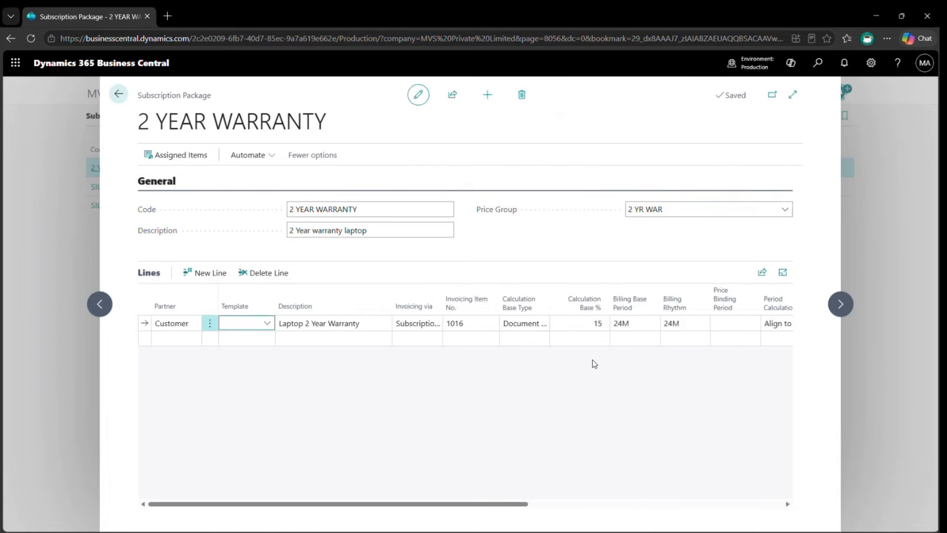
# Review the warranty line's billing, term and deferral columns, its Invoicing via options with their explanation, and its invoicing item.
pyautogui.hscroll(5, 593, 360)
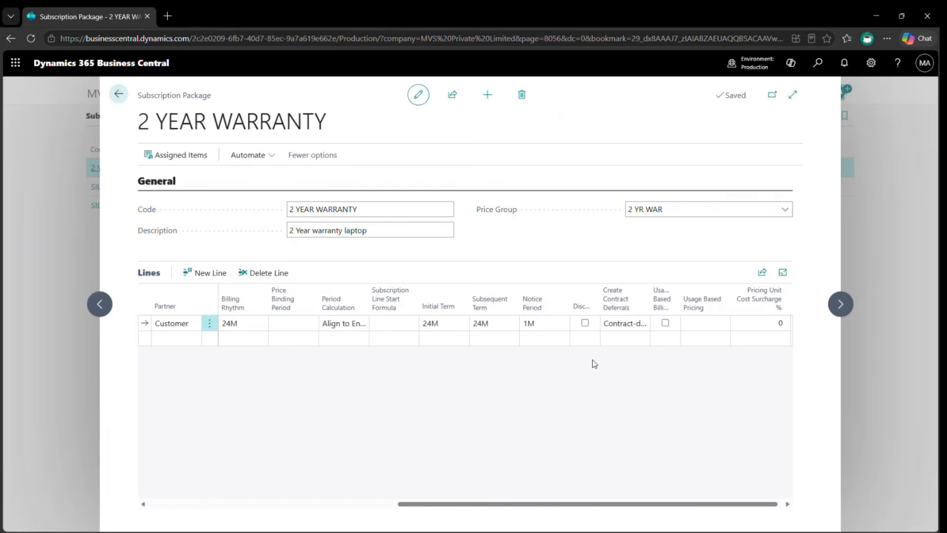
pyautogui.hscroll(-5, 593, 360)
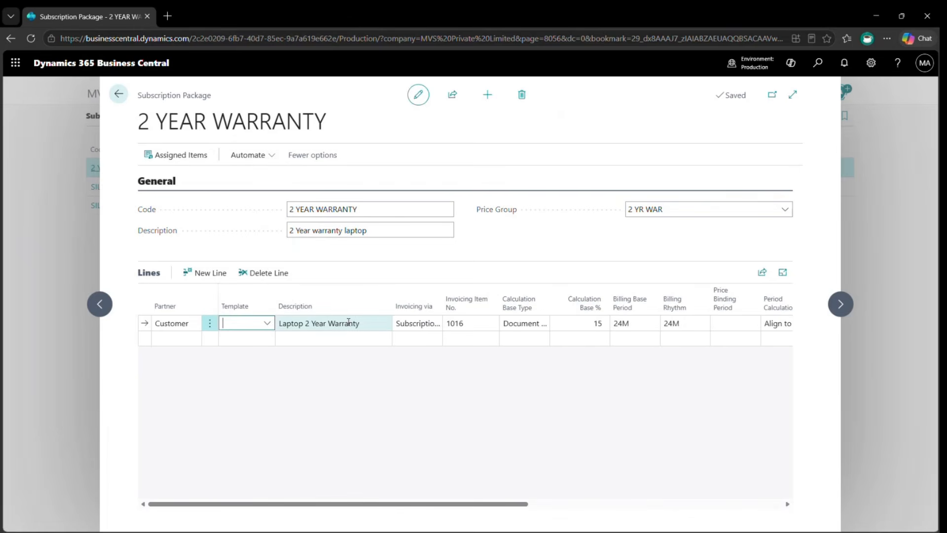
pyautogui.click(349, 321)
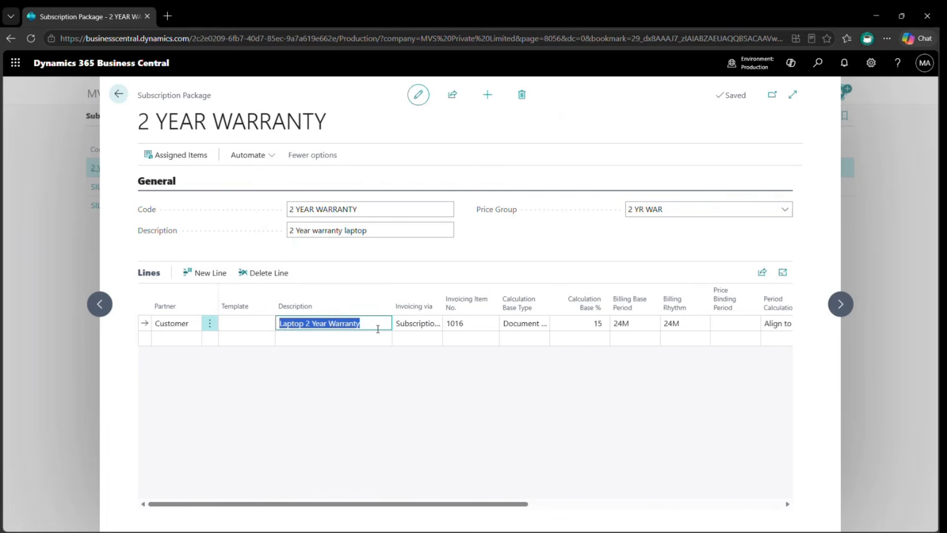
pyautogui.click(433, 327)
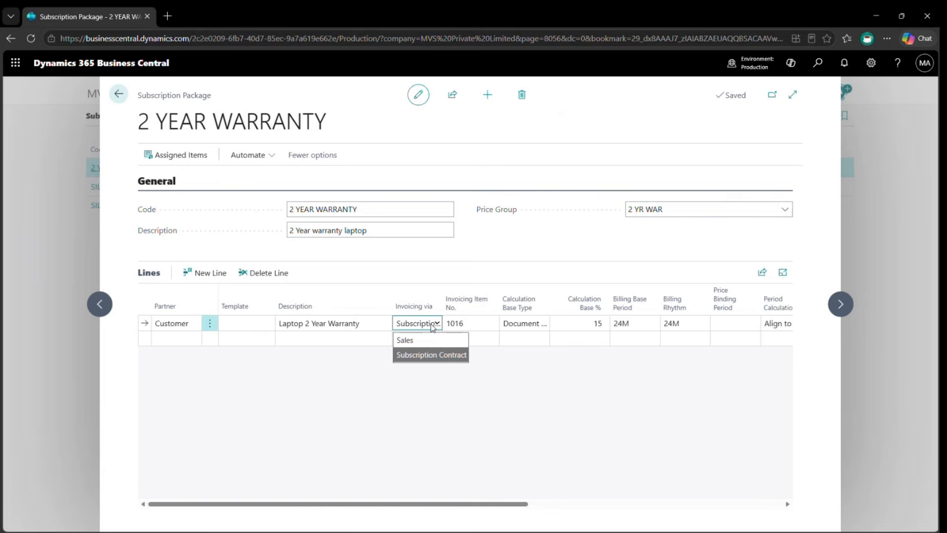
pyautogui.moveTo(420, 305)
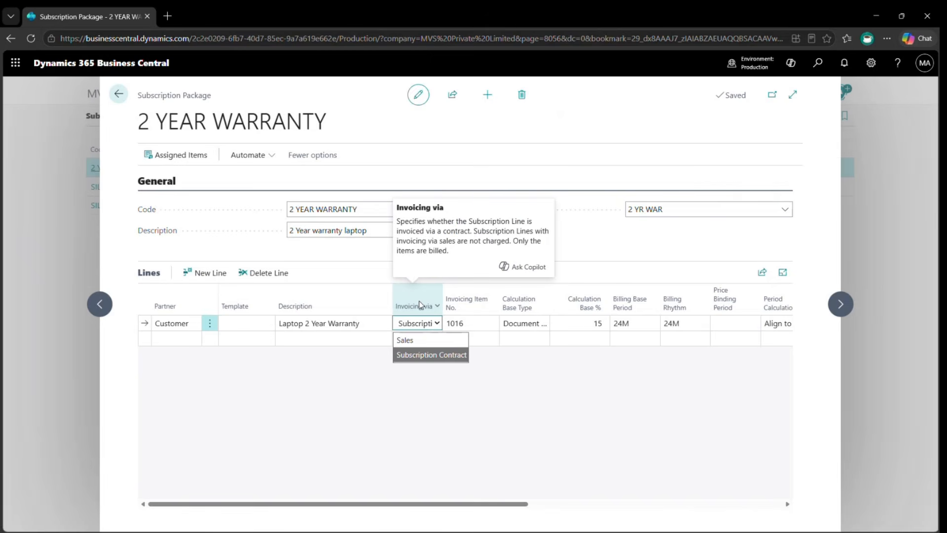
pyautogui.click(481, 326)
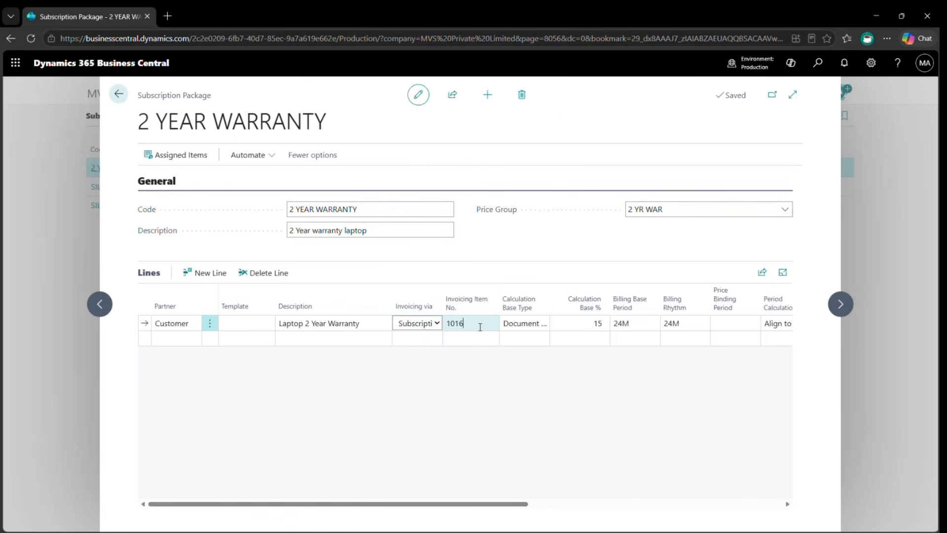
# Look up the warranty line's invoicing item and view its Calculation Base Type options, leaving both fields as they are.
pyautogui.click(480, 326)
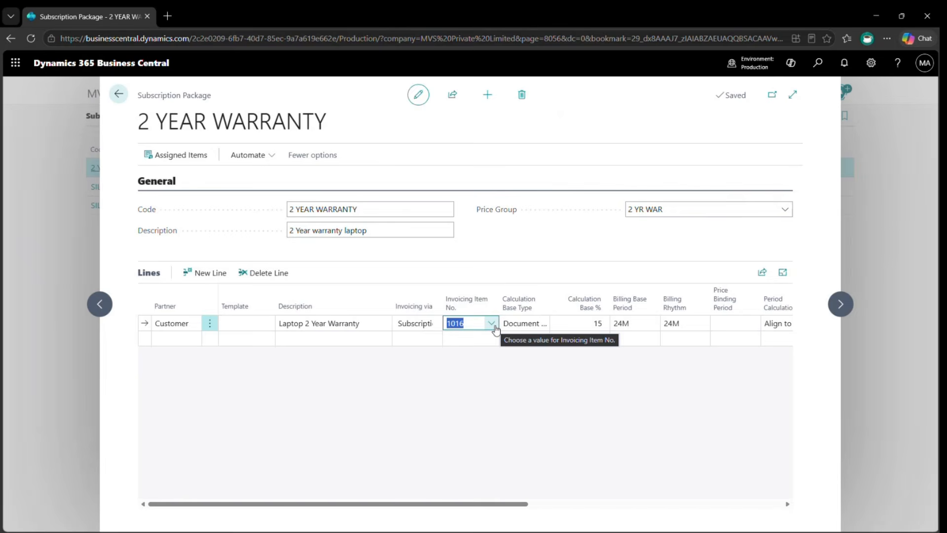
pyautogui.click(493, 327)
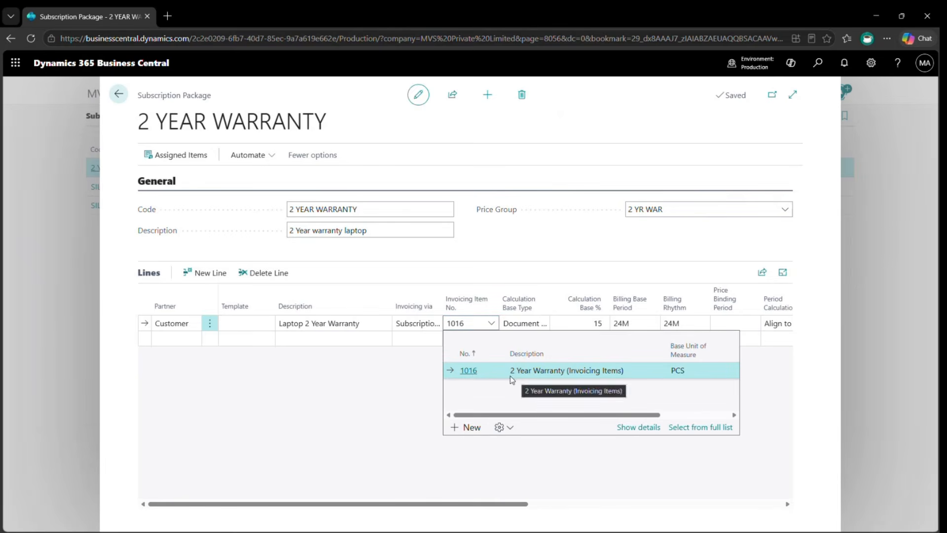
pyautogui.click(378, 364)
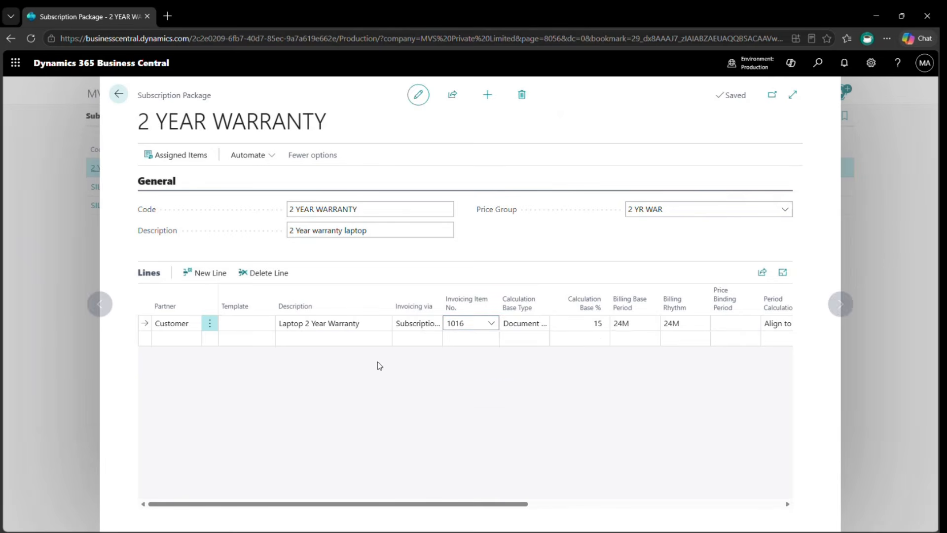
pyautogui.click(532, 331)
pyautogui.click(531, 323)
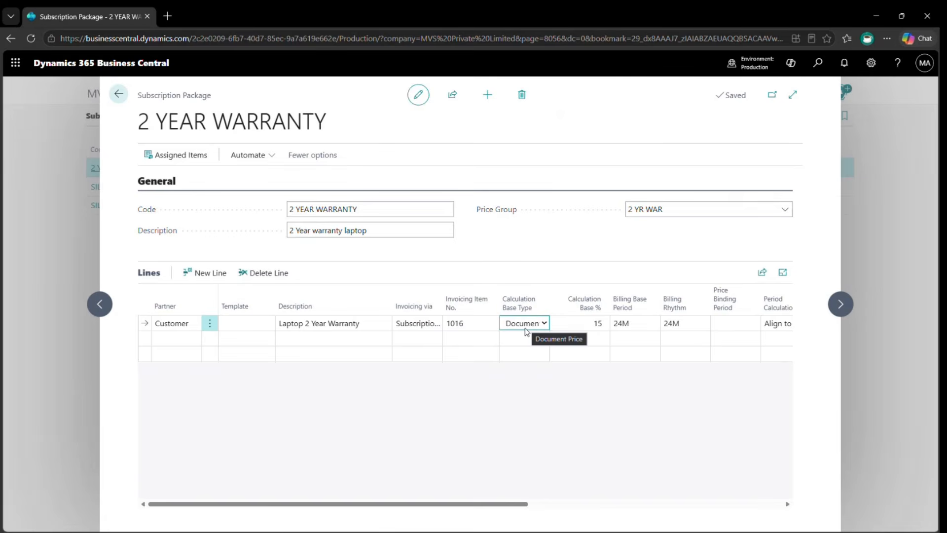
pyautogui.click(526, 329)
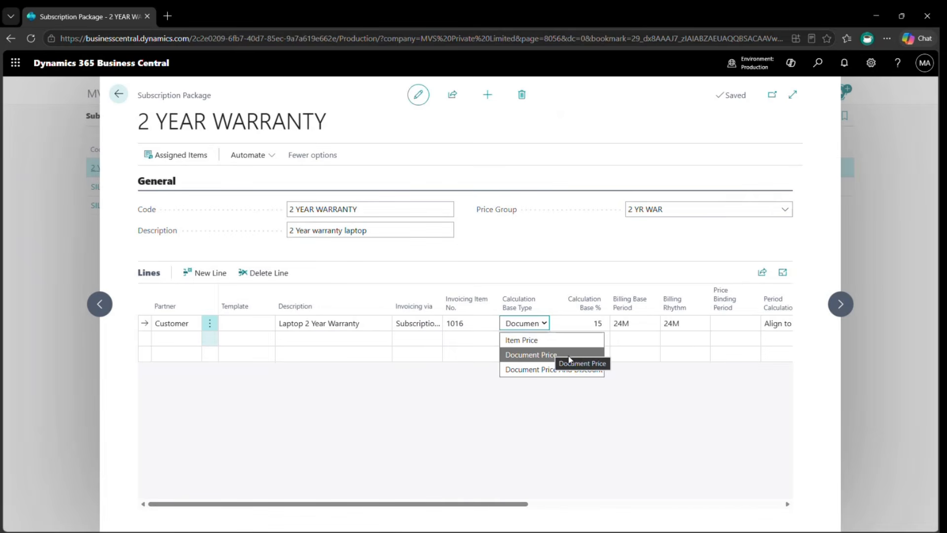
pyautogui.click(576, 317)
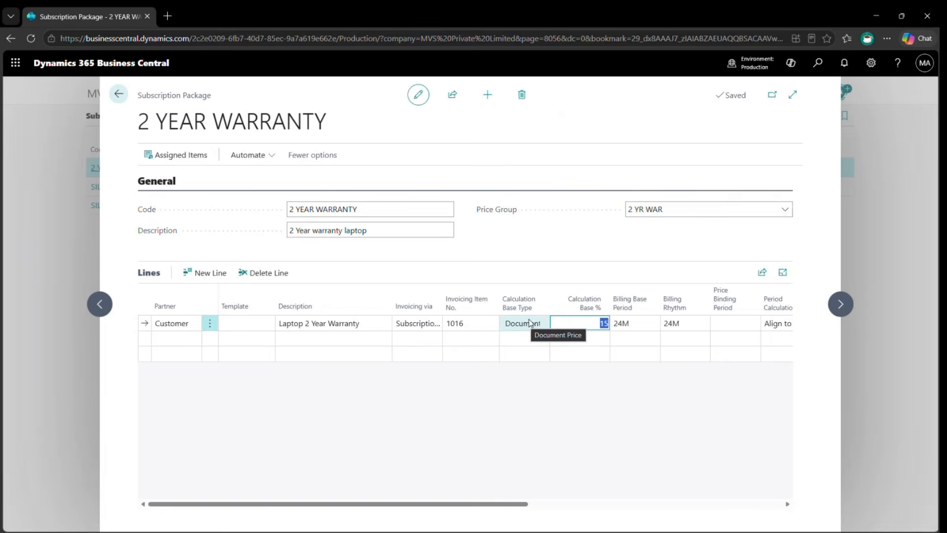
# Review the warranty line's Billing Base Period and Billing Rhythm, and read the explanations of Initial Term and Subsequent Term.
pyautogui.hscroll(5, 606, 326)
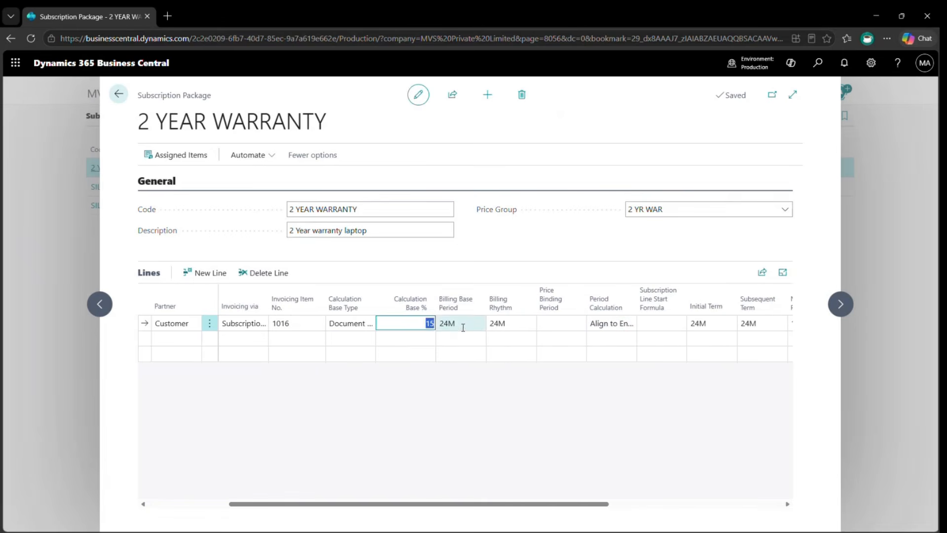
pyautogui.click(462, 327)
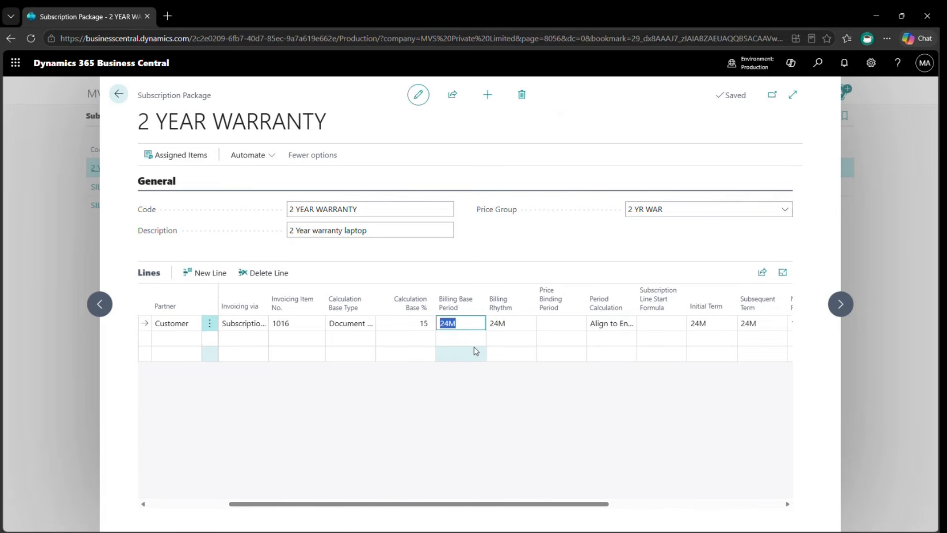
pyautogui.click(514, 326)
pyautogui.hscroll(3, 513, 331)
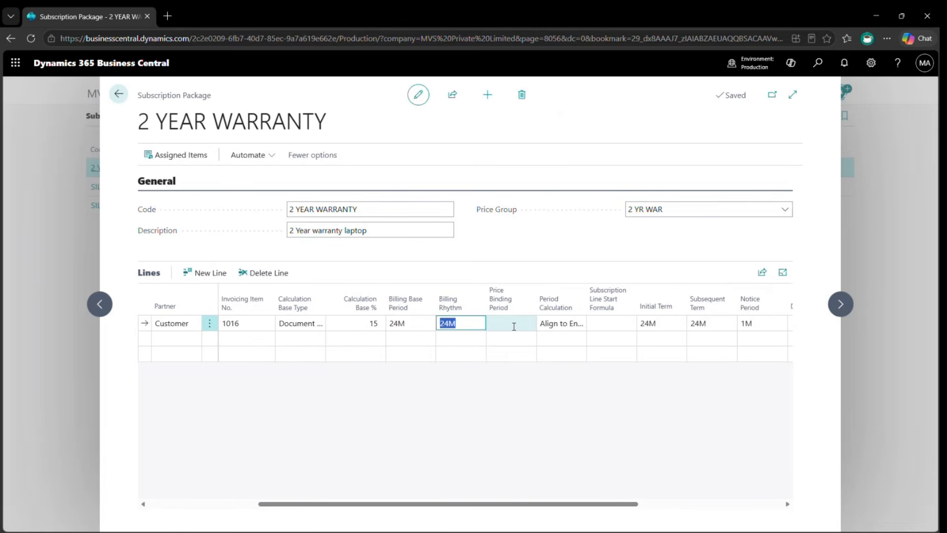
pyautogui.hscroll(2, 512, 341)
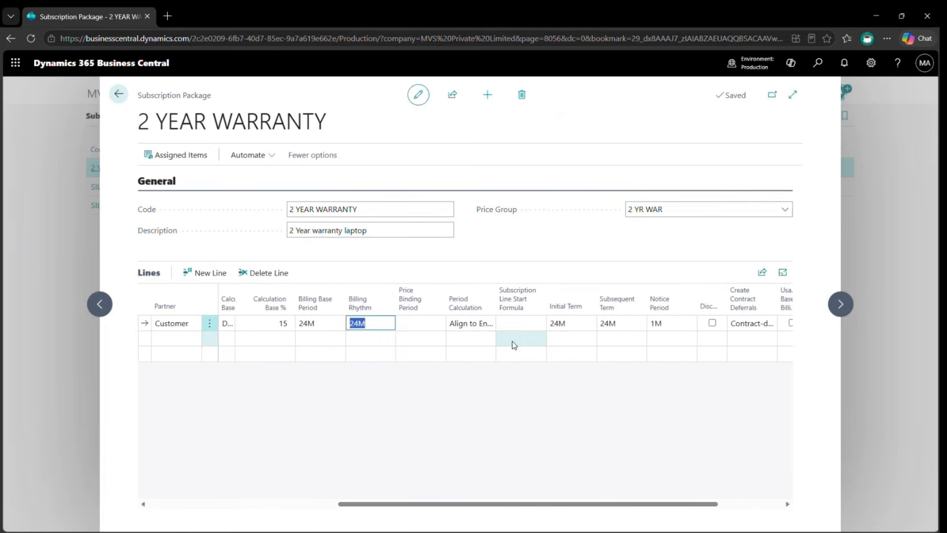
pyautogui.click(555, 323)
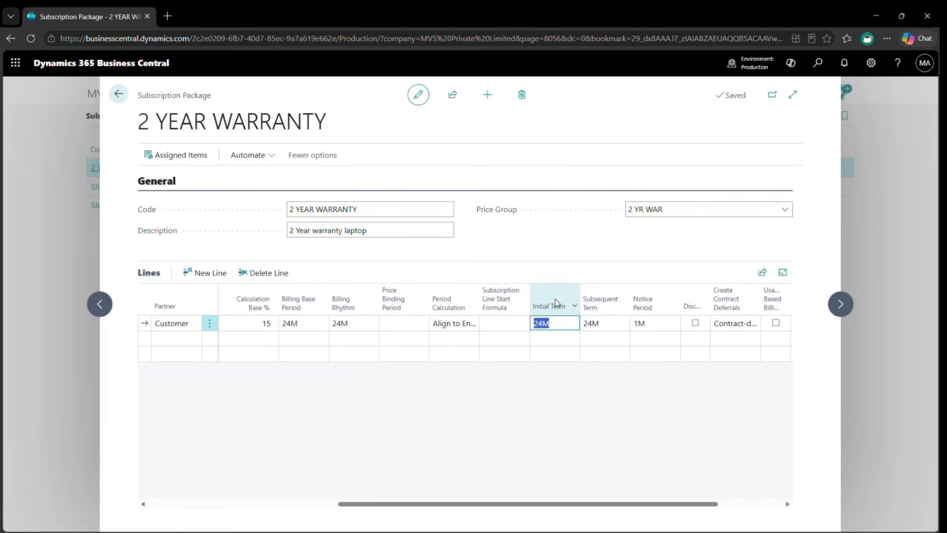
pyautogui.moveTo(556, 304)
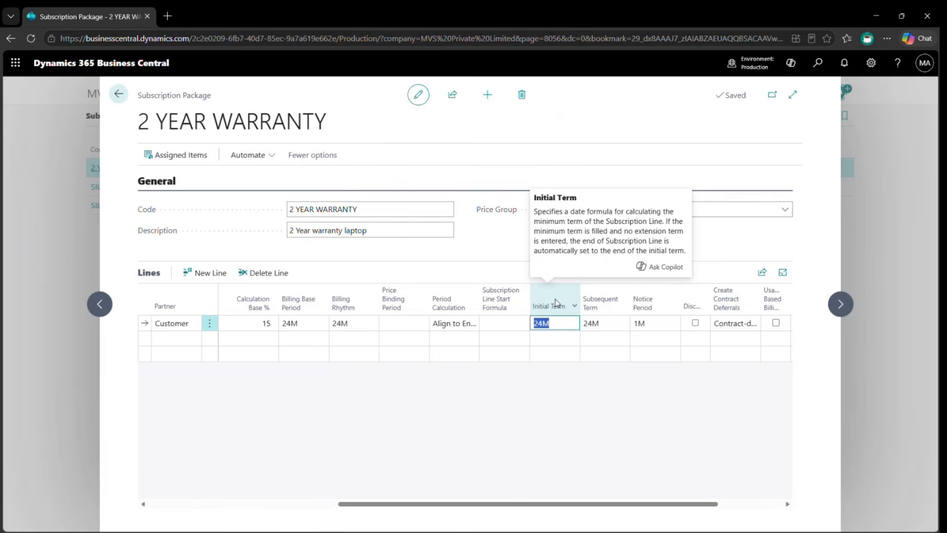
pyautogui.moveTo(604, 294)
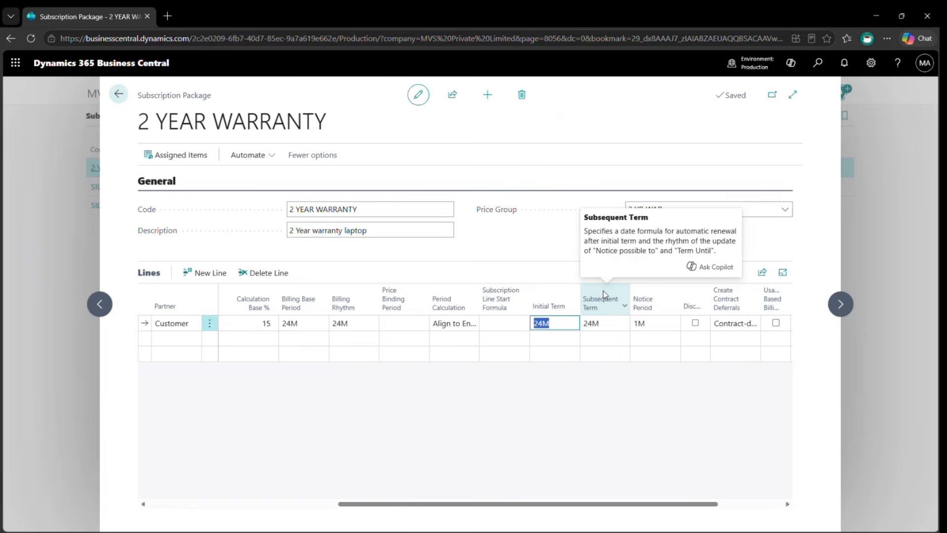
# View the Create Contract Deferrals options of the warranty line without changing the selection.
pyautogui.hscroll(1, 656, 328)
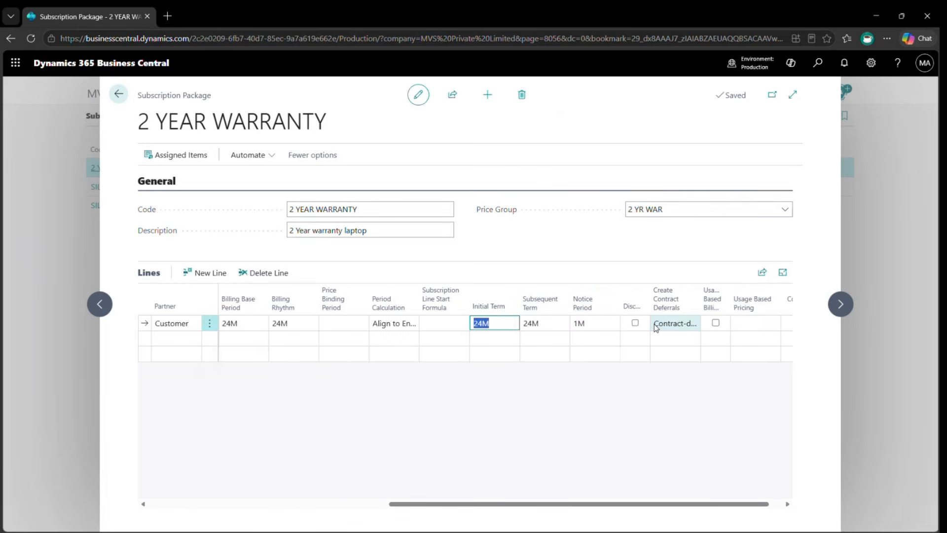
pyautogui.hscroll(1, 656, 327)
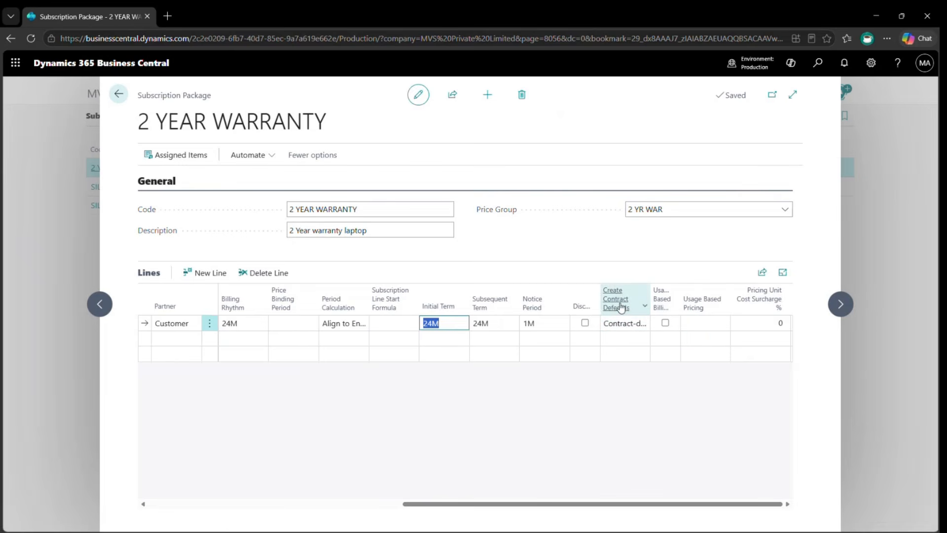
pyautogui.click(625, 323)
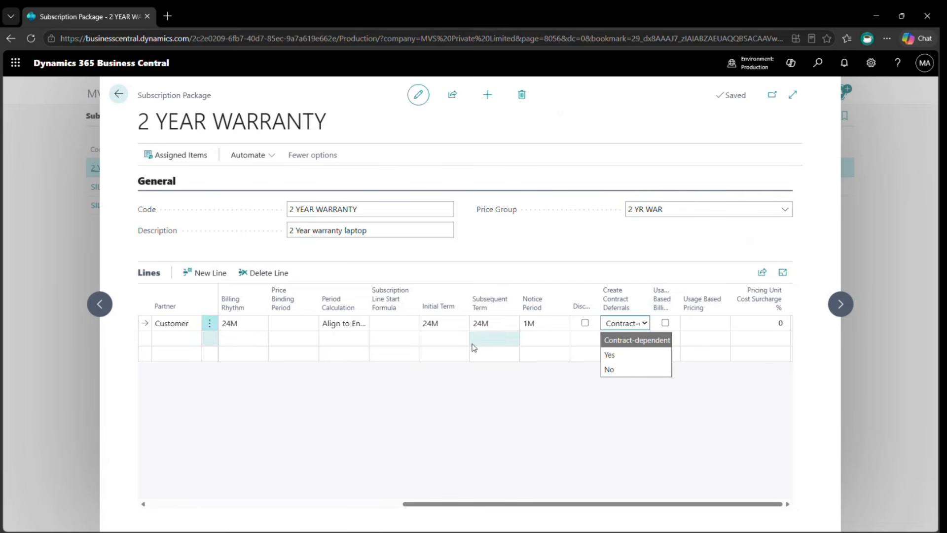
pyautogui.click(538, 258)
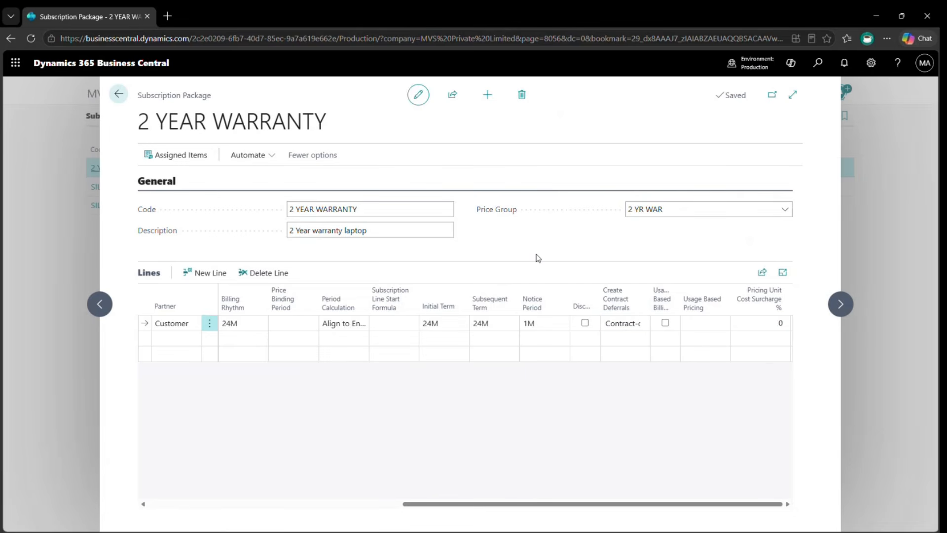
# Look over the warranty line's columns again and switch to the slide on subscription package line fields with fixed options.
pyautogui.hscroll(-10, 353, 384)
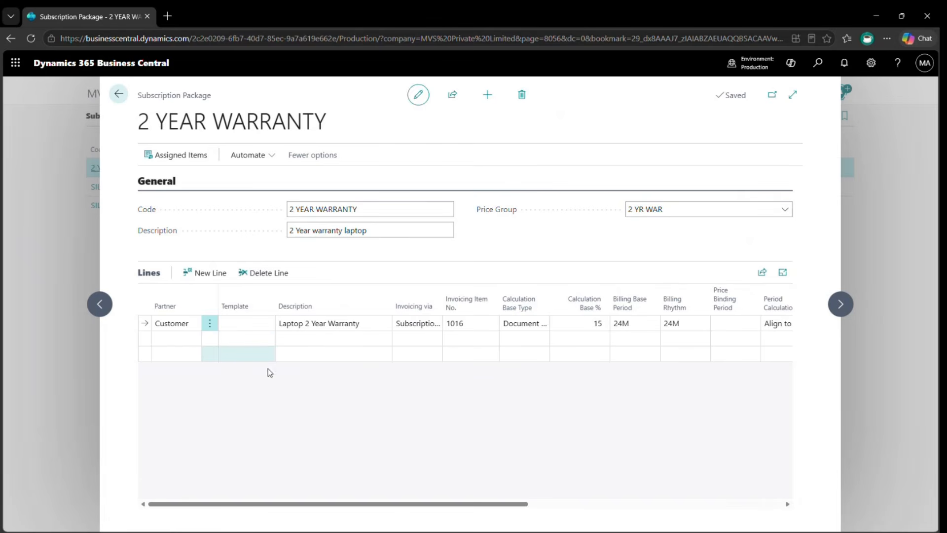
pyautogui.hscroll(3, 276, 365)
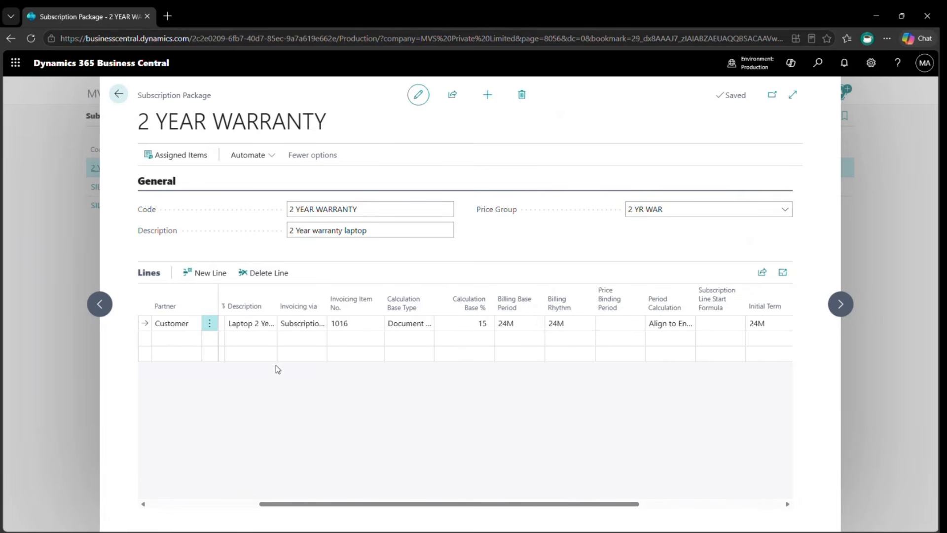
pyautogui.hscroll(3, 276, 365)
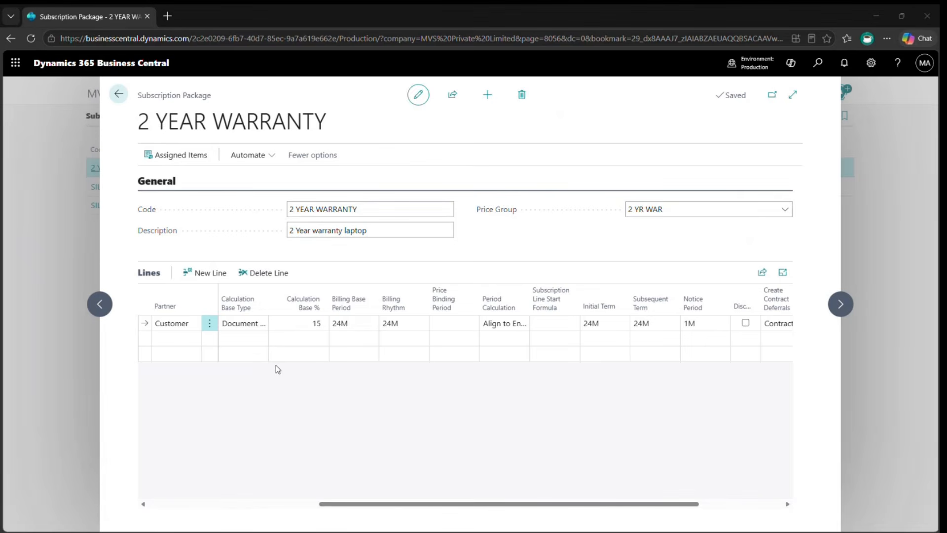
pyautogui.hotkey('alt', 'Tab')
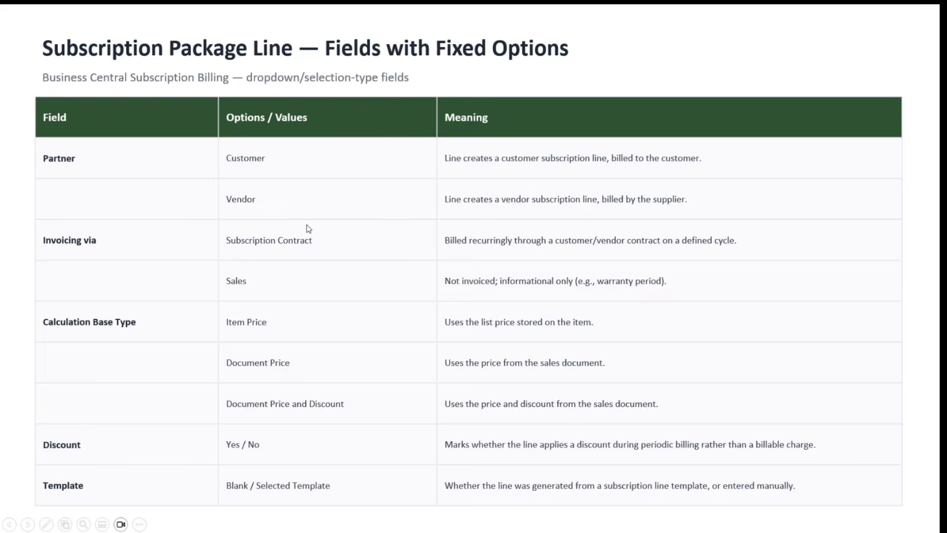
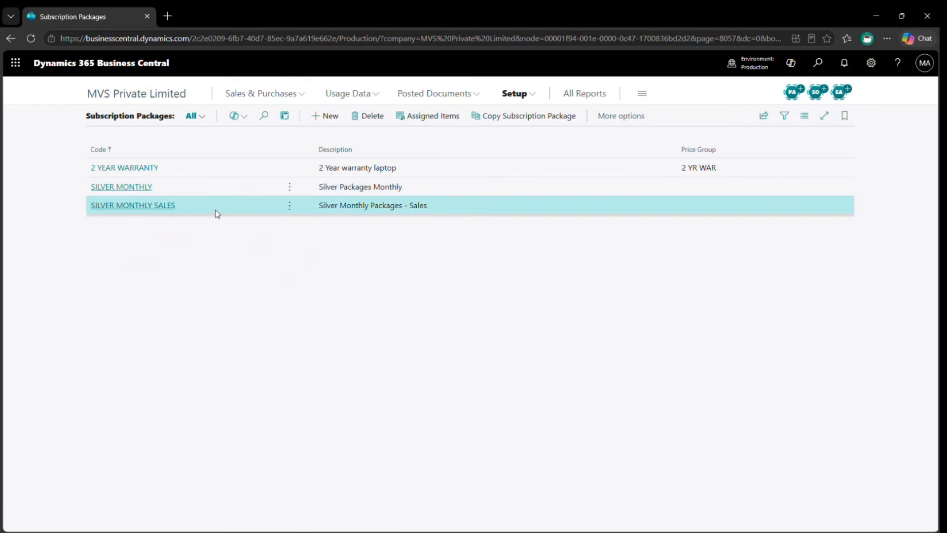
# Check the items assigned and available to assign to the SILVER MONTHLY SALES package, and return to the home page without assigning any.
pyautogui.click(439, 116)
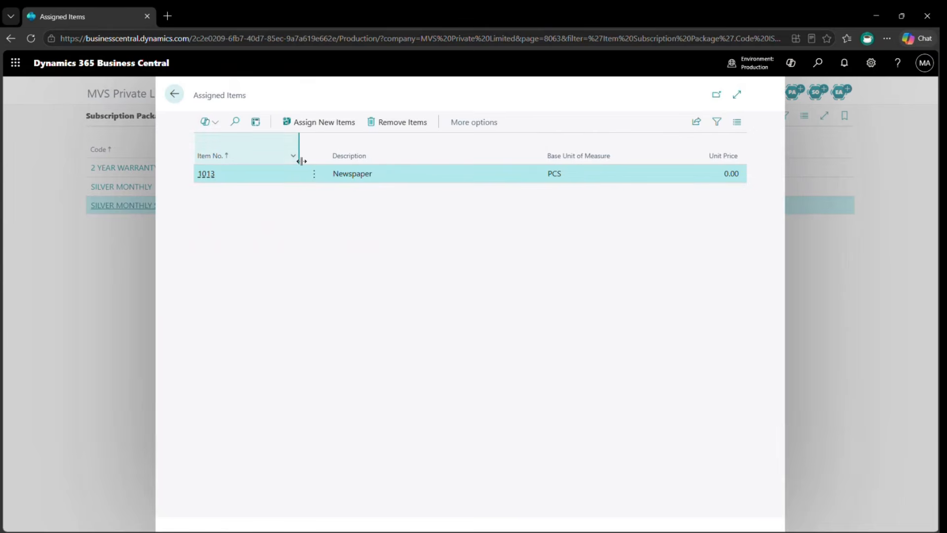
pyautogui.click(328, 121)
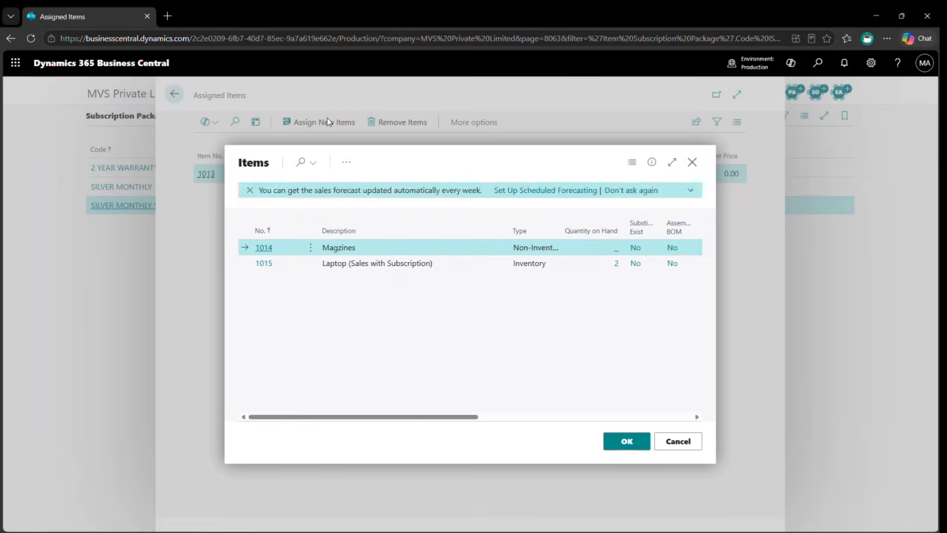
pyautogui.press('Escape')
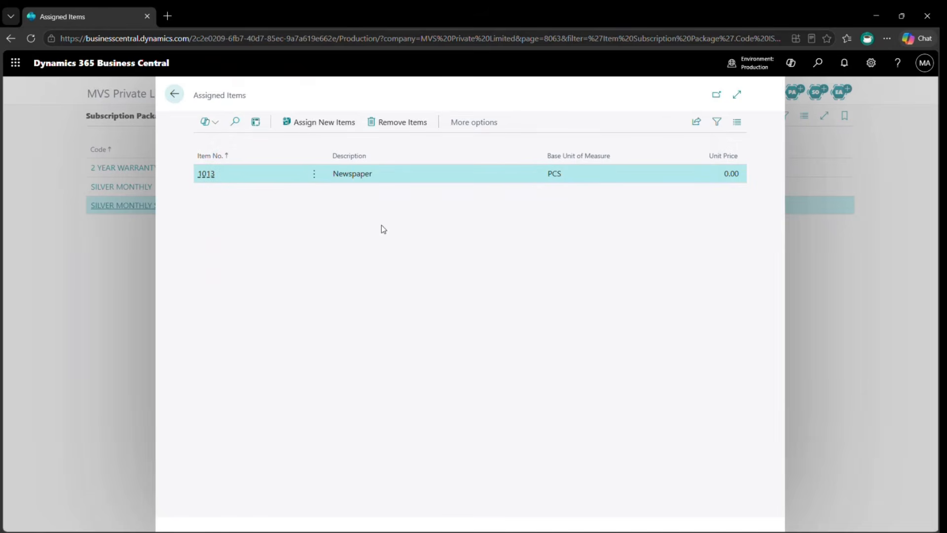
pyautogui.press('Escape')
pyautogui.press('Escape')
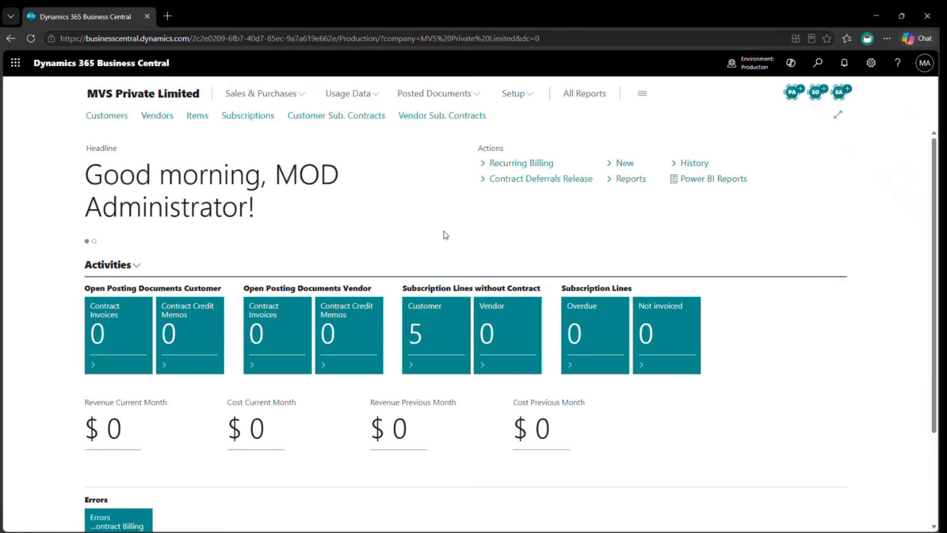
# Find the sales orders page and create a new sales order for the customer Adatum Corporation.
pyautogui.hotkey('alt', 'q')
pyautogui.write('sales order')
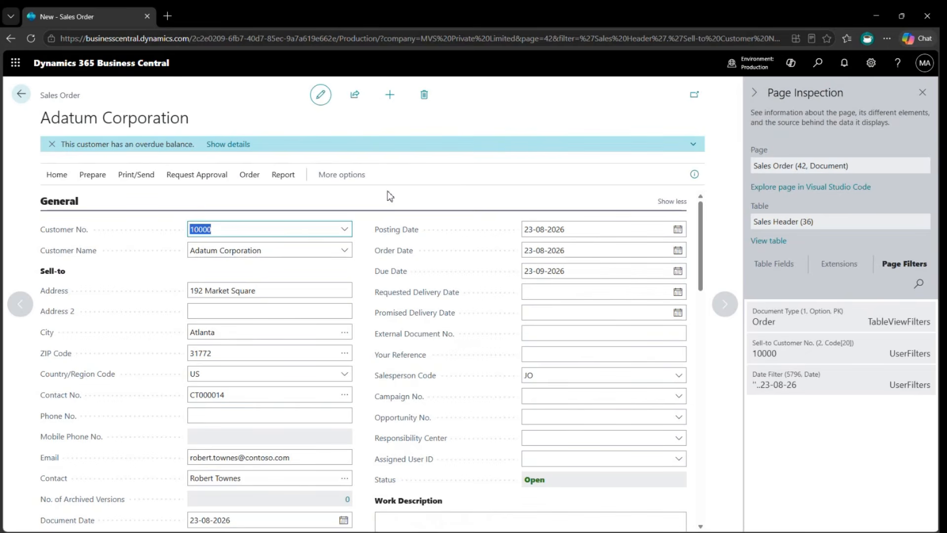
pyautogui.press('Tab')
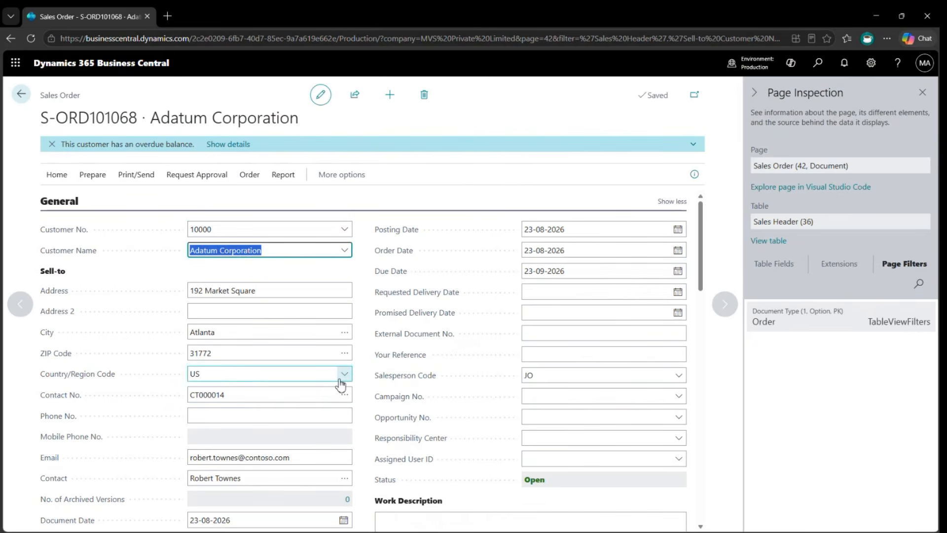
# Add item 1015 Laptop (Sales with Subscription) to the order lines and accept the 2 YEAR WARRANTY subscription lines.
pyautogui.scroll(-2, 340, 383)
pyautogui.scroll(-3, 340, 383)
pyautogui.click(156, 376)
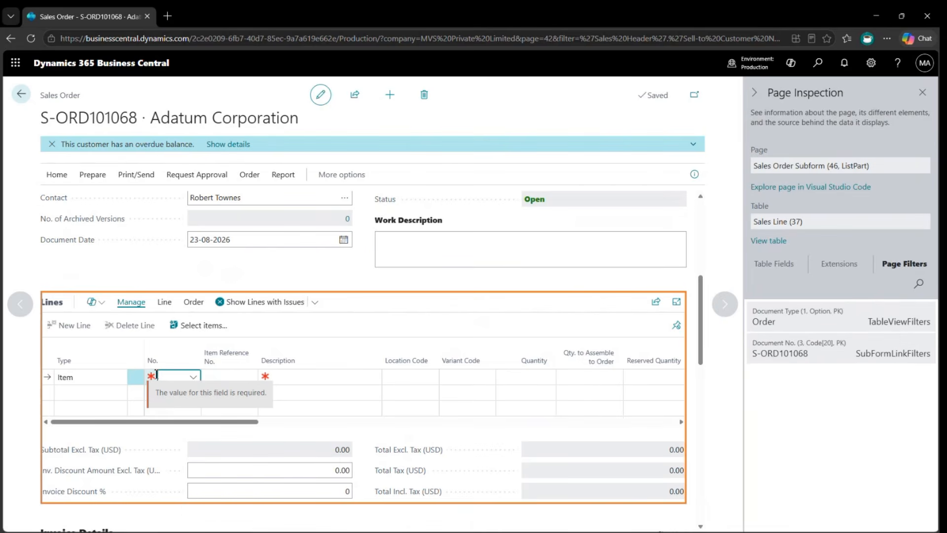
pyautogui.hotkey('alt', 'Down')
pyautogui.write('laptop')
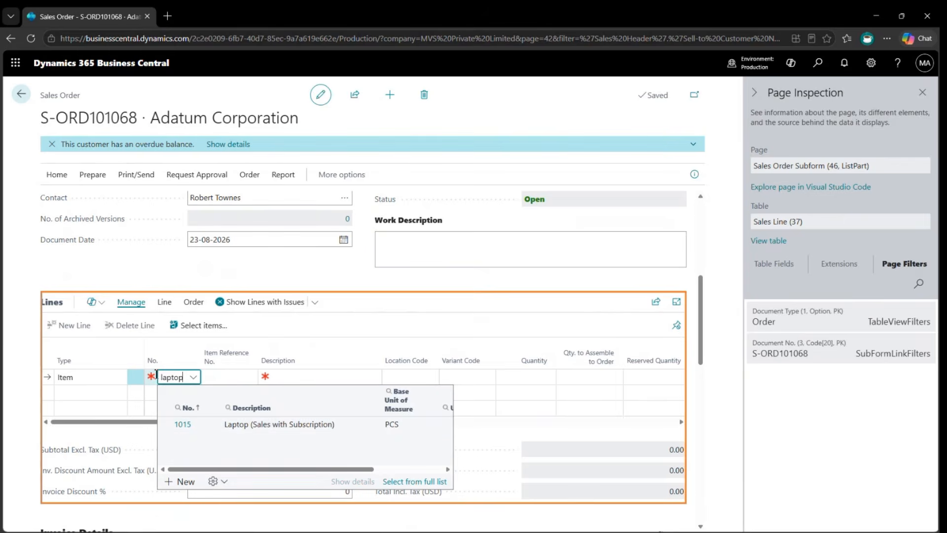
pyautogui.press('Down')
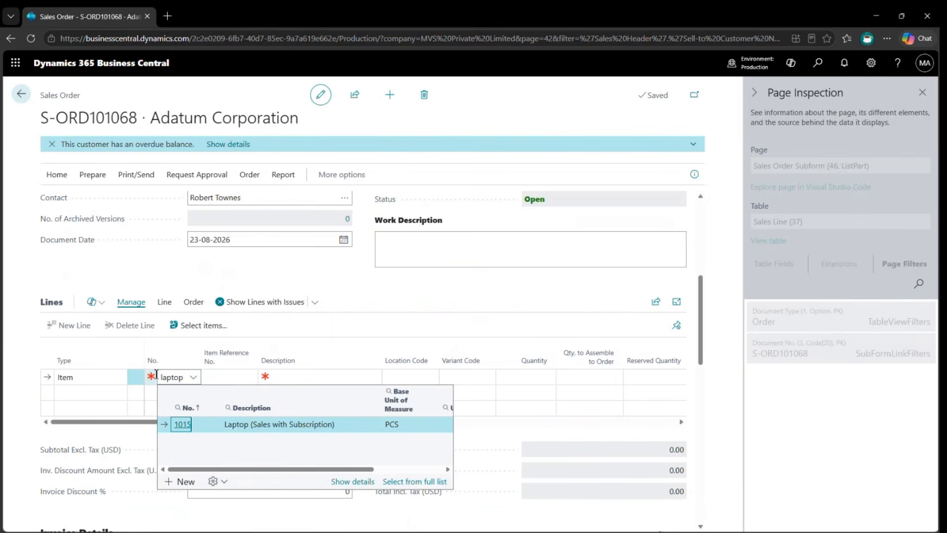
pyautogui.press('Return')
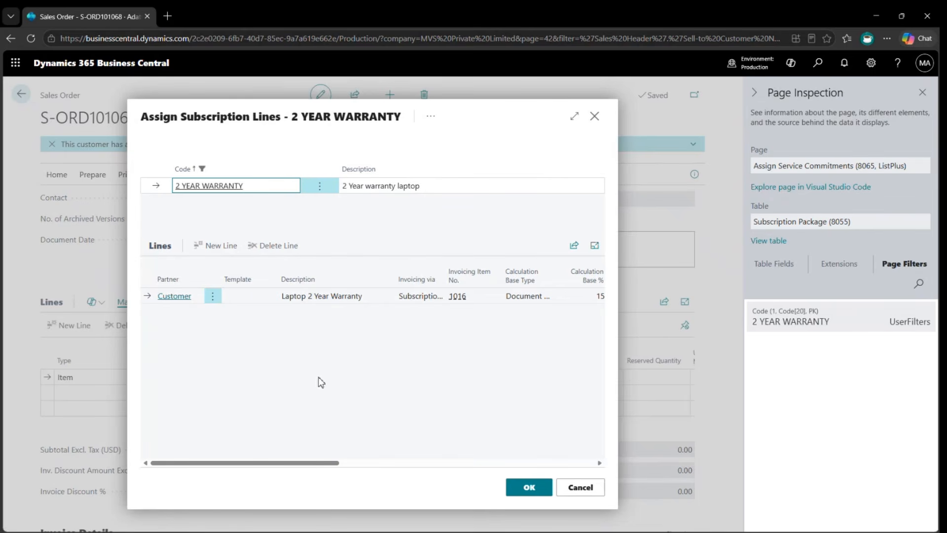
pyautogui.click(542, 493)
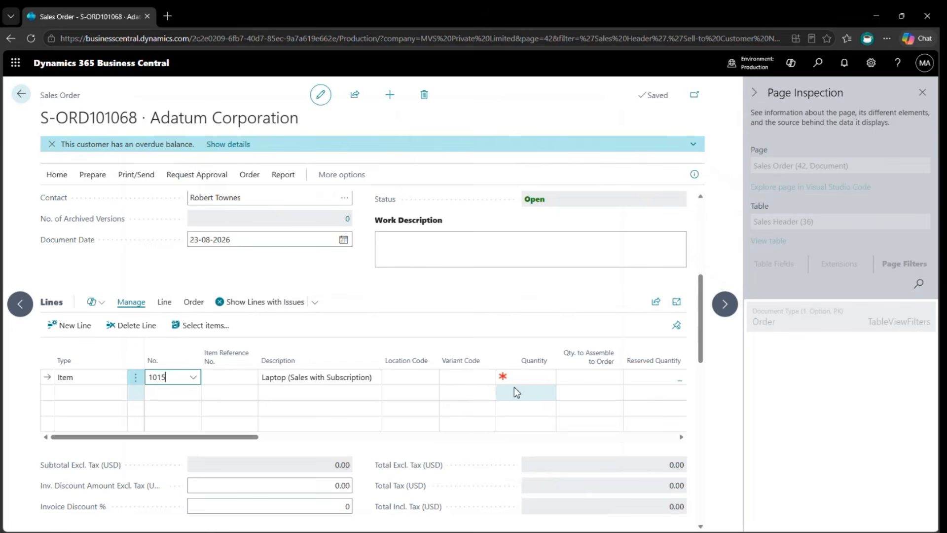
# Set the laptop order line's location code to EAST and its quantity to 1.
pyautogui.click(425, 377)
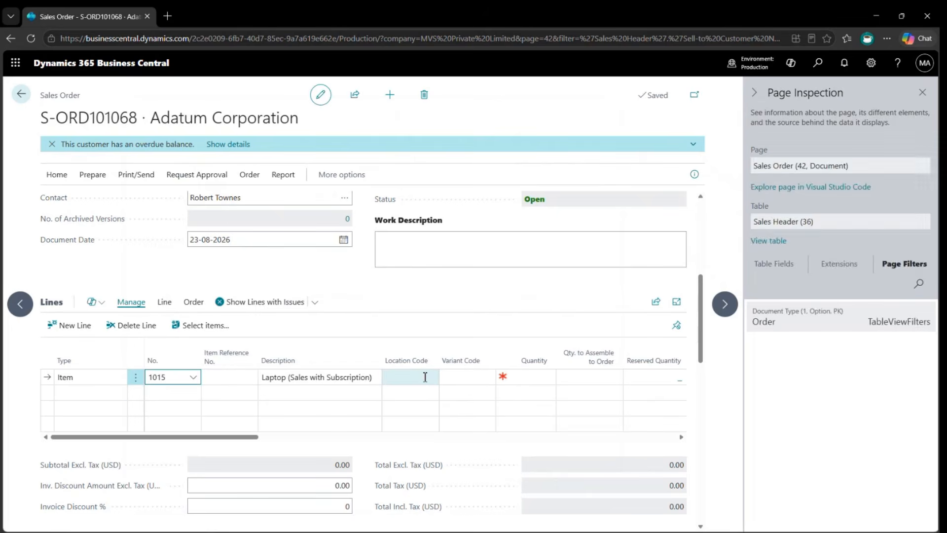
pyautogui.write('east')
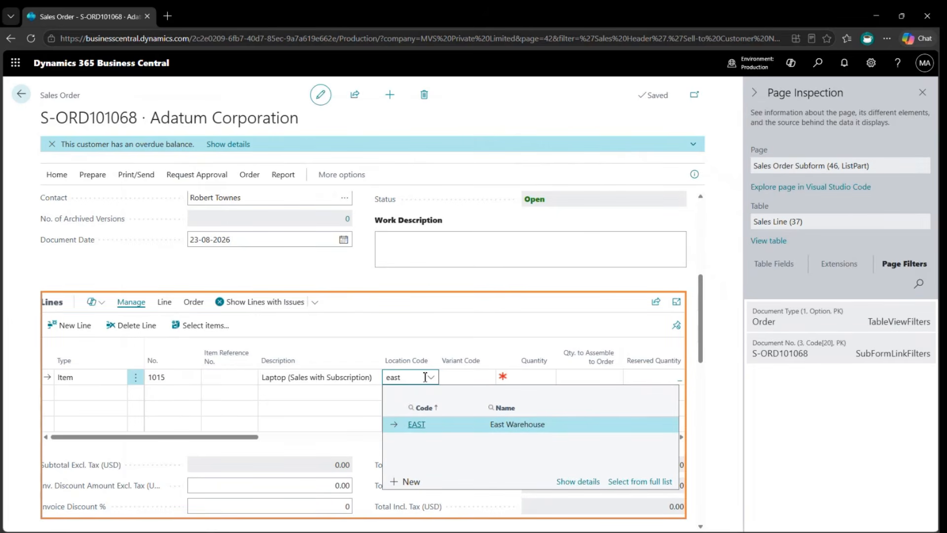
pyautogui.press('Tab')
pyautogui.press('Tab')
pyautogui.write('1')
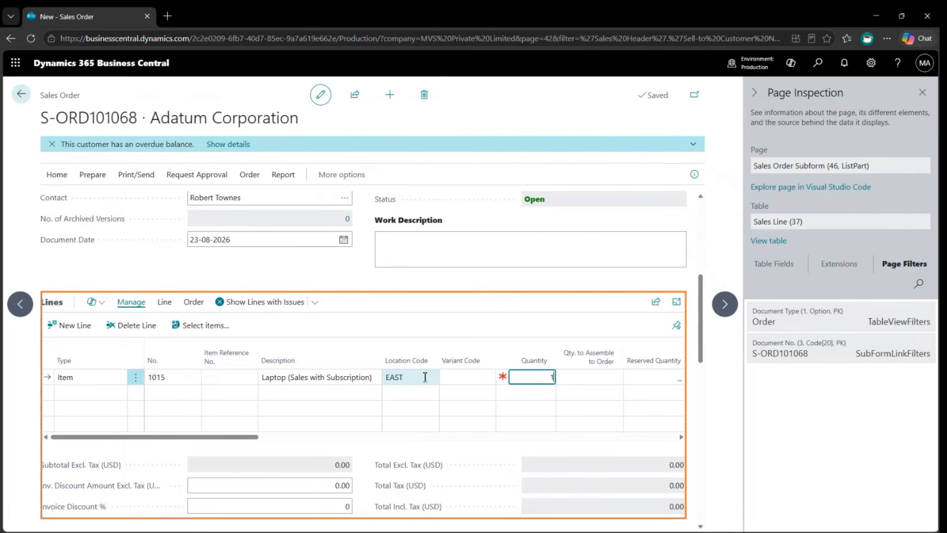
pyautogui.press('Tab')
# Set the laptop order line's unit price excluding tax to 20,000.
pyautogui.press('Tab')
pyautogui.press('Tab')
pyautogui.press('Tab')
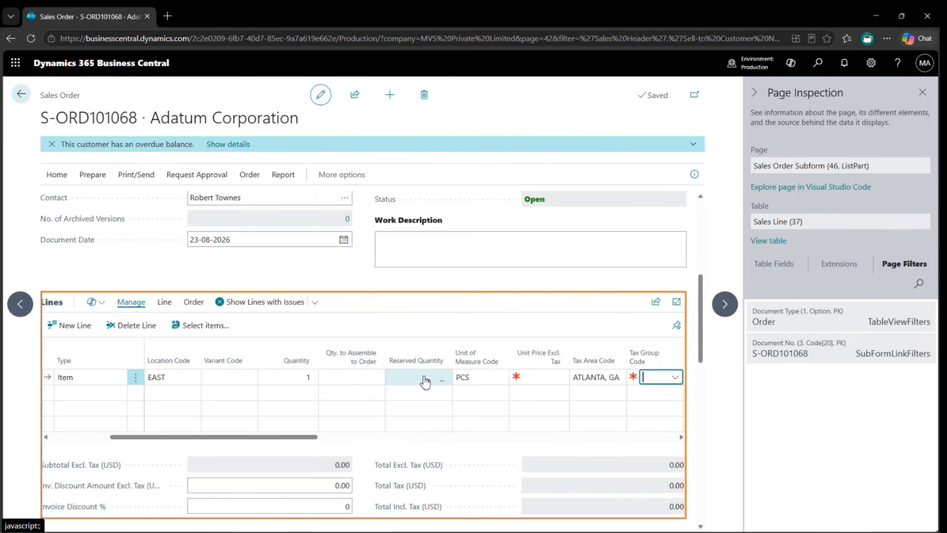
pyautogui.hotkey('shift', 'Tab')
pyautogui.hotkey('shift', 'Tab')
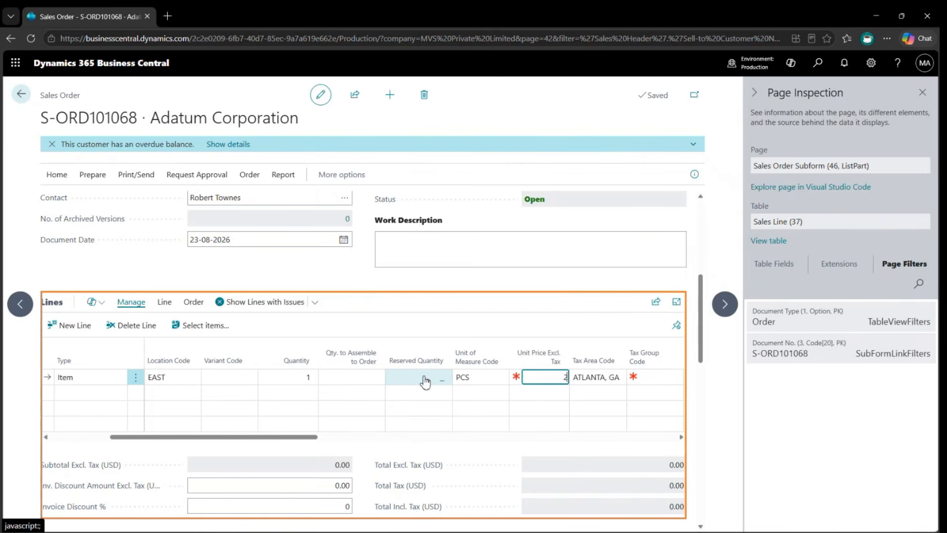
pyautogui.write('20,000')
pyautogui.press('Tab')
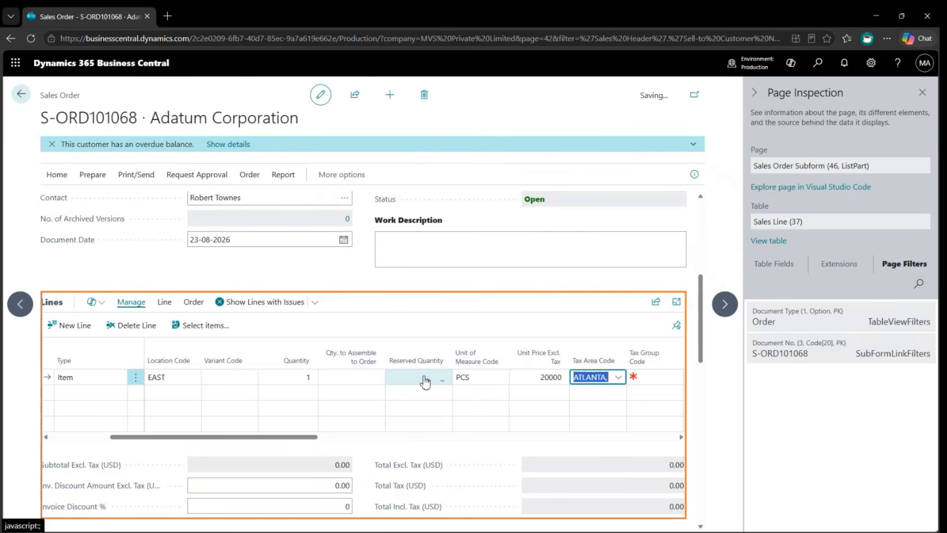
# Set the laptop order line's unit price excluding tax to 15,000.
pyautogui.press('Tab')
pyautogui.press('Tab')
pyautogui.press('Tab')
pyautogui.hotkey('shift', 'Tab')
pyautogui.hotkey('shift', 'Tab')
pyautogui.hotkey('shift', 'Tab')
pyautogui.hotkey('shift', 'Tab')
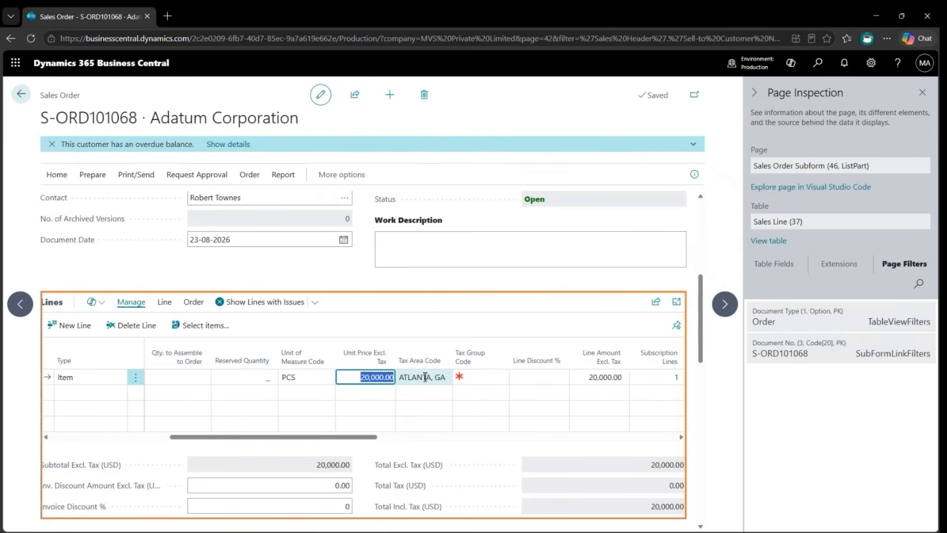
pyautogui.write('15,000')
pyautogui.press('Tab')
# Assign the NONTAXABLE tax group code to the laptop order line.
pyautogui.press('Tab')
pyautogui.press('Tab')
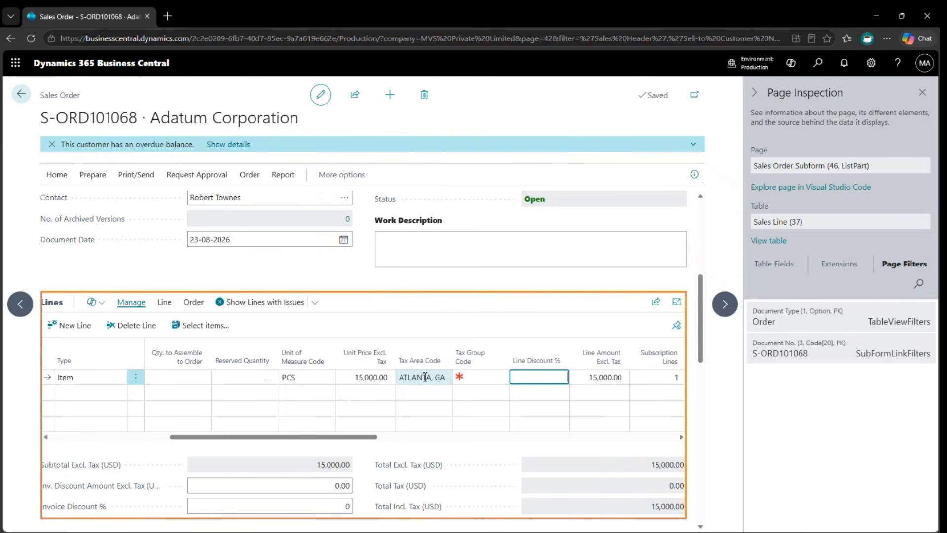
pyautogui.press('Tab')
pyautogui.hotkey('shift', 'Tab')
pyautogui.hotkey('shift', 'Tab')
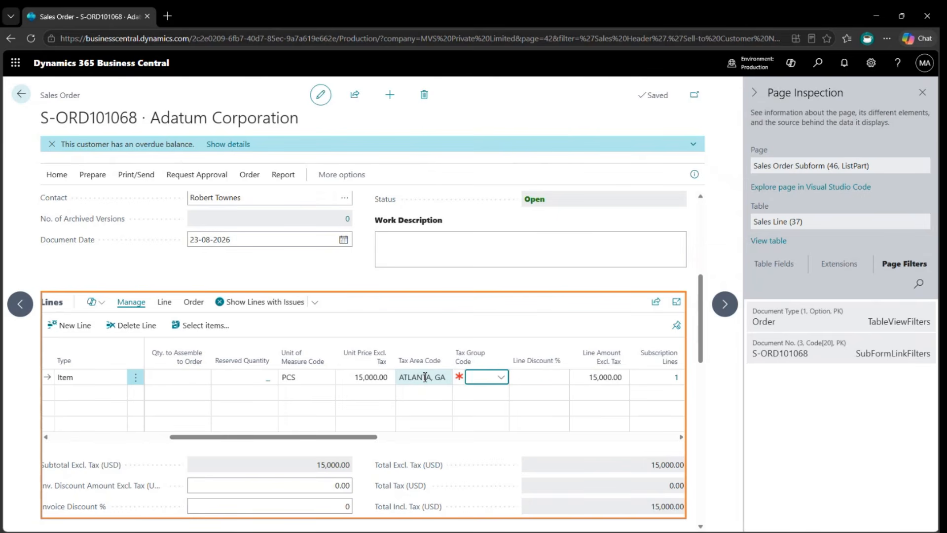
pyautogui.hotkey('alt', 'Down')
pyautogui.press('Down')
pyautogui.press('Down')
pyautogui.press('Down')
pyautogui.press('Return')
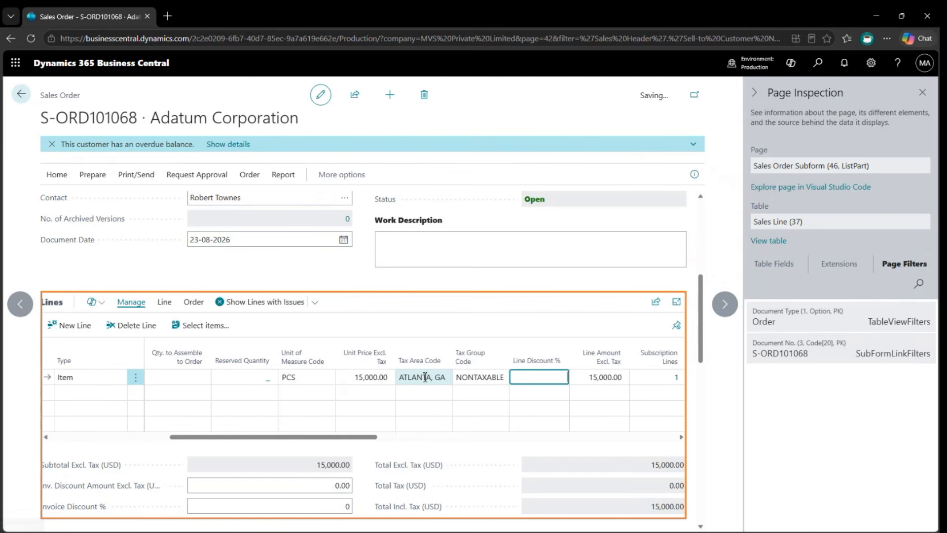
pyautogui.press('Tab')
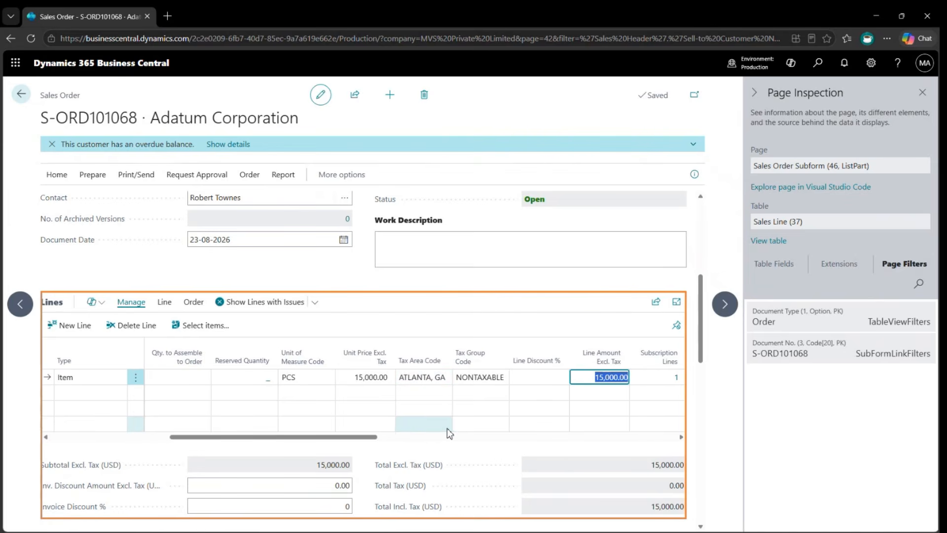
# Open the laptop line's sales subscription lines, review the package, price, term and billing columns, and return to the sales order.
pyautogui.hscroll(1, 447, 433)
pyautogui.scroll(-3, 447, 433)
pyautogui.scroll(2, 447, 434)
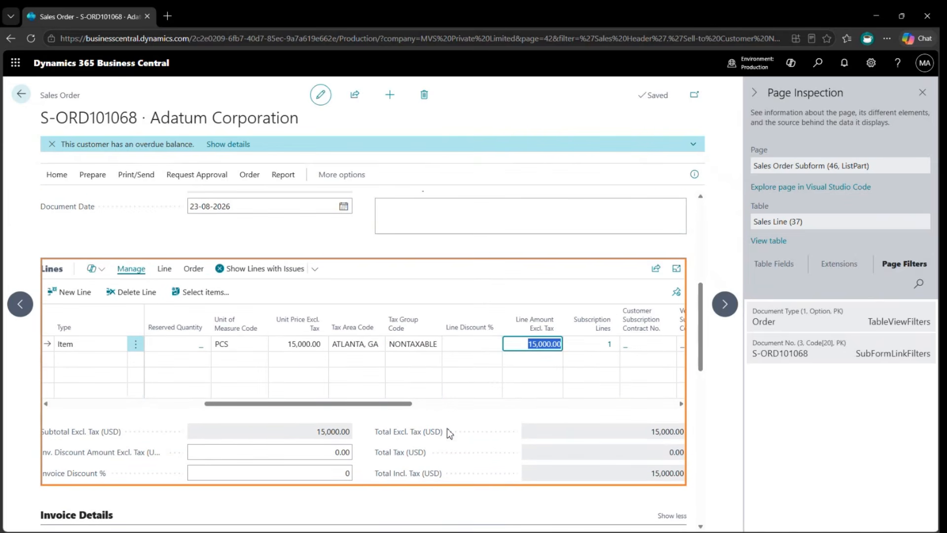
pyautogui.click(613, 349)
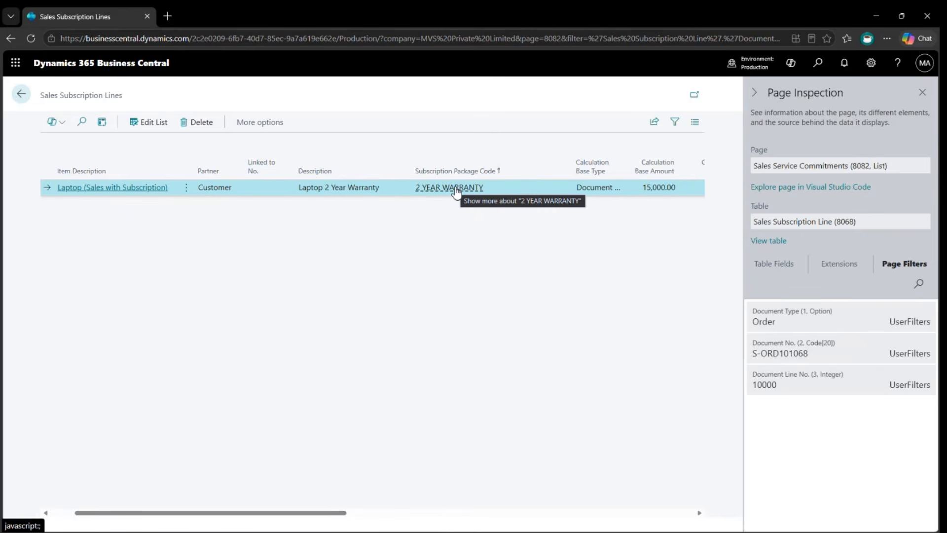
pyautogui.hscroll(5, 532, 229)
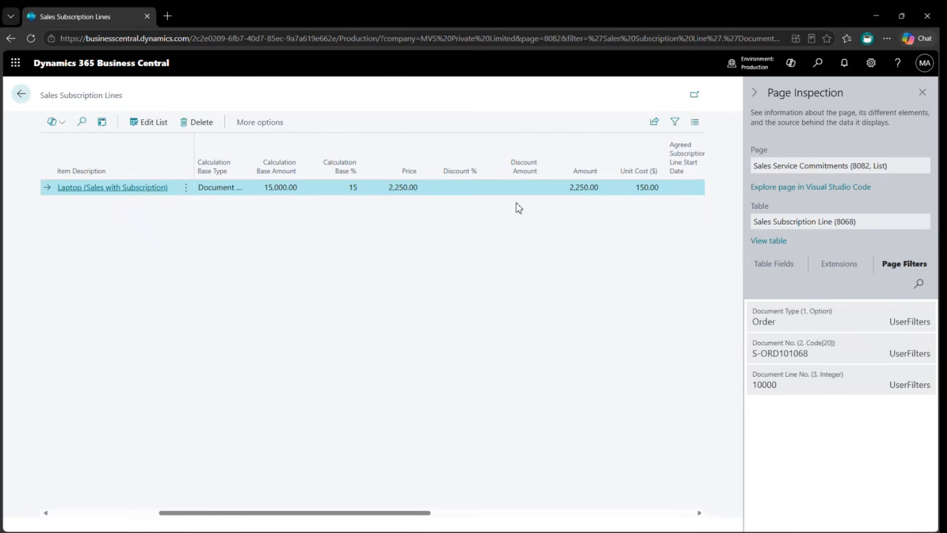
pyautogui.hscroll(2, 617, 225)
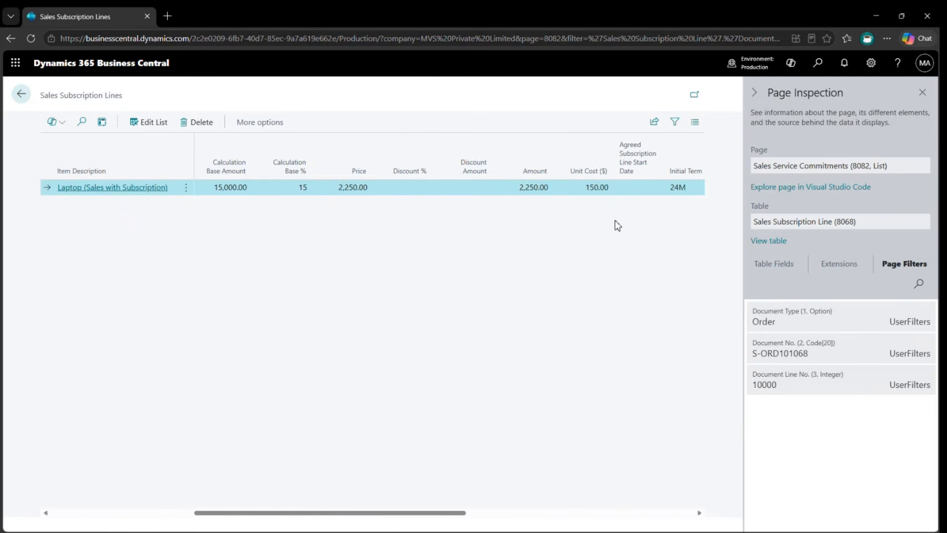
pyautogui.hscroll(8, 617, 226)
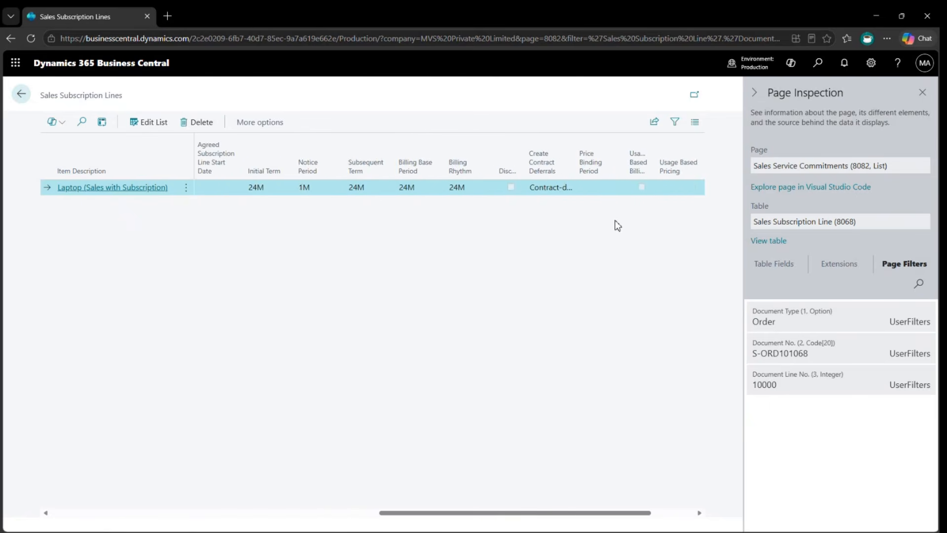
pyautogui.hscroll(1, 617, 226)
pyautogui.hscroll(-10, 616, 225)
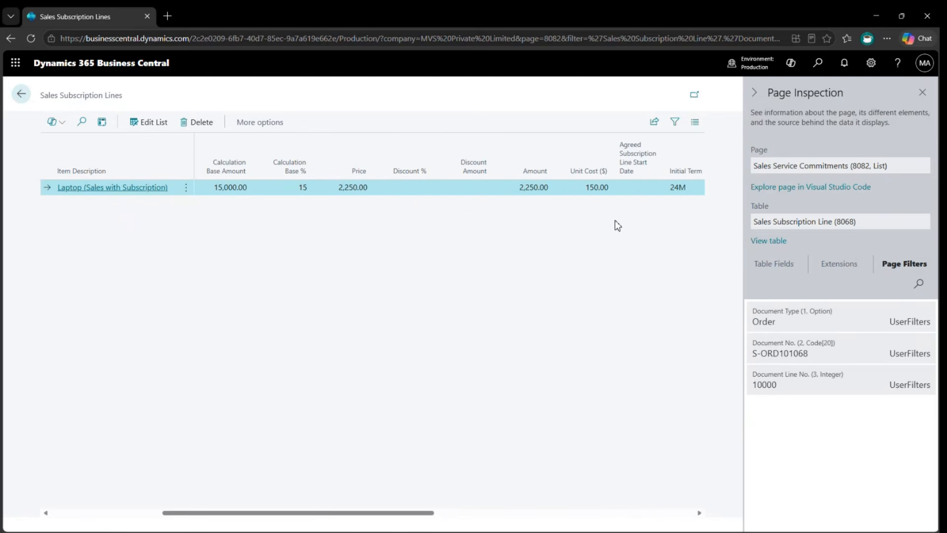
pyautogui.press('Escape')
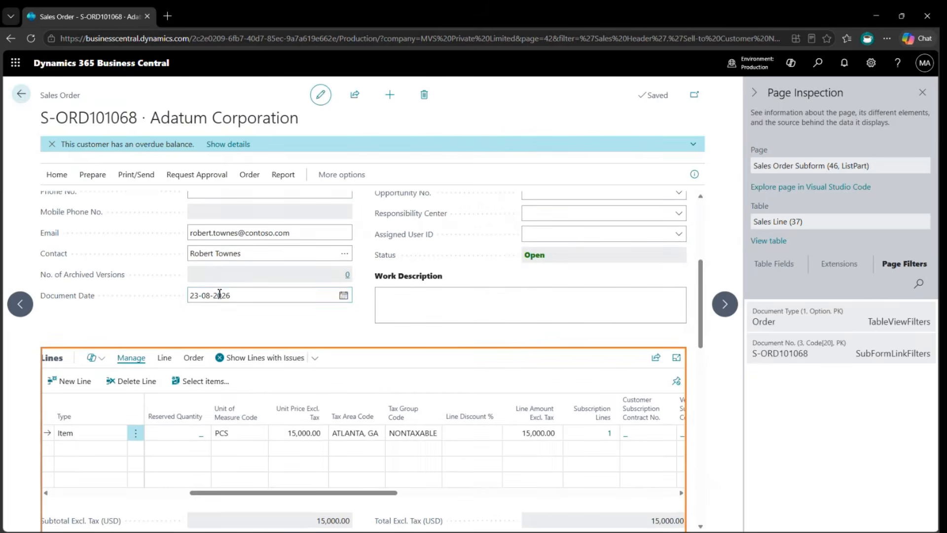
# Post the sales order with the Ship and Invoice option and open the posted sales invoice.
pyautogui.scroll(5, 220, 293)
pyautogui.click(57, 175)
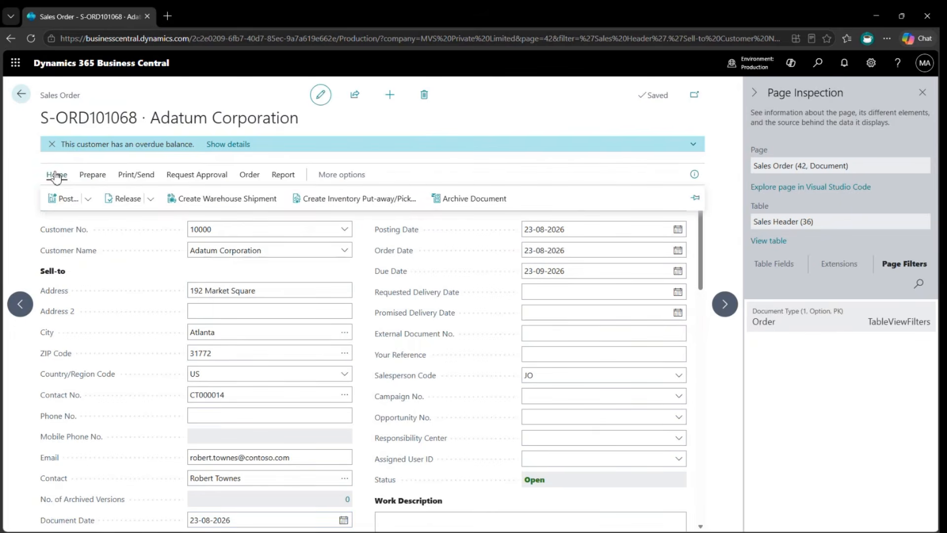
pyautogui.click(64, 198)
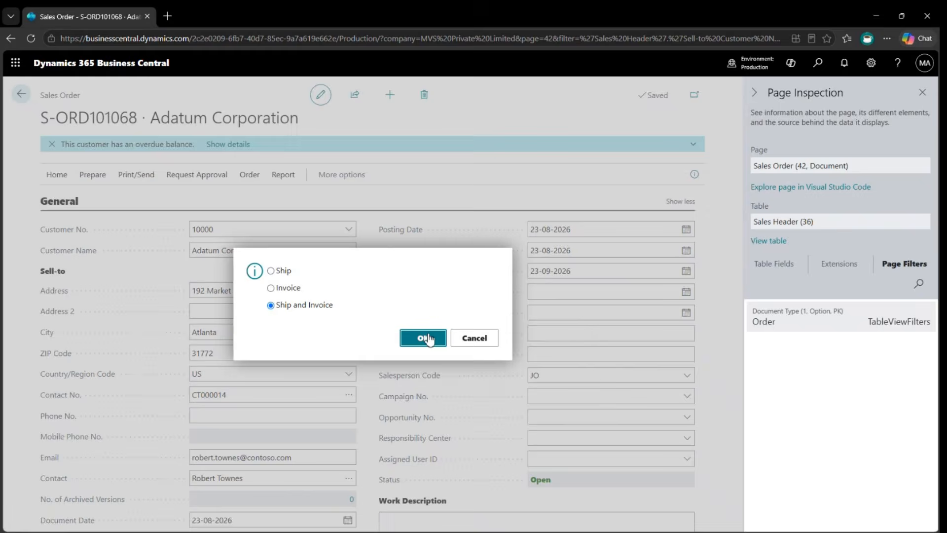
pyautogui.click(428, 337)
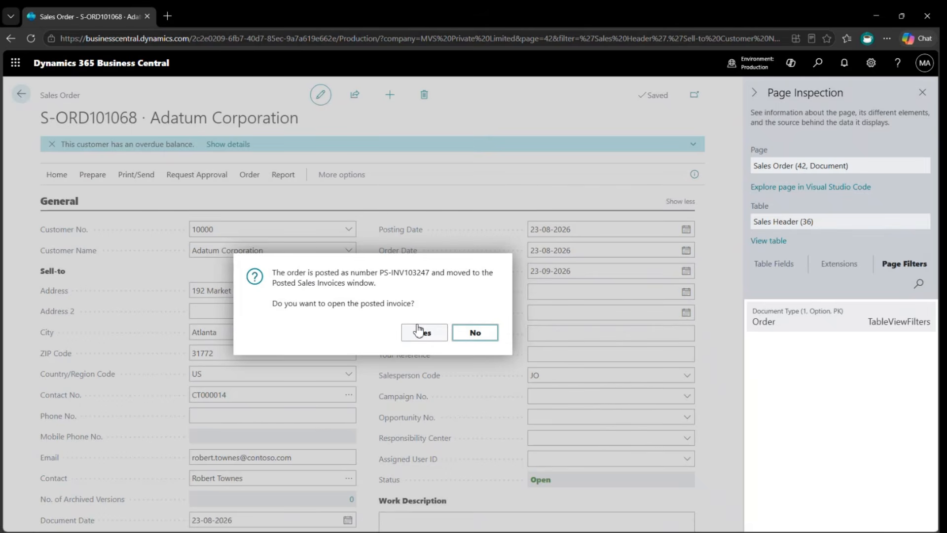
pyautogui.click(418, 330)
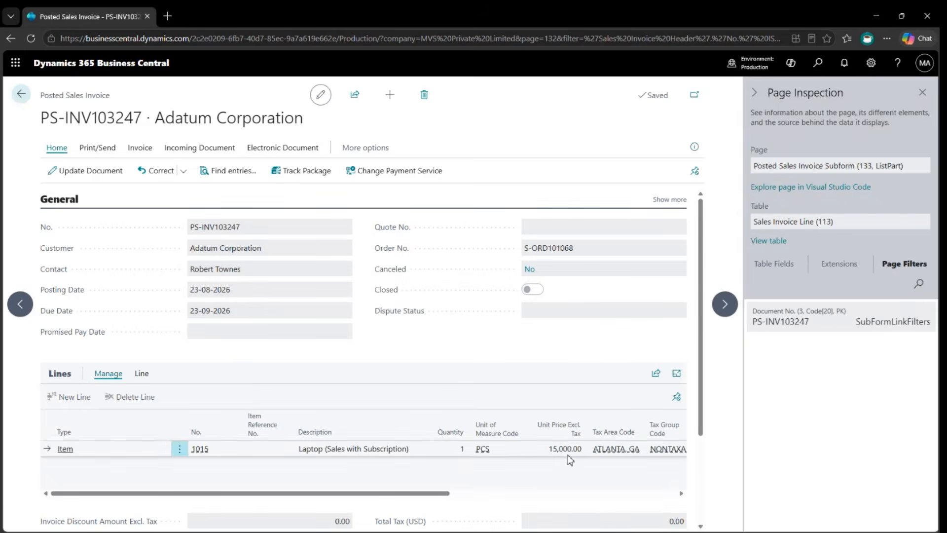
# Open the print options for the posted invoice and select the Sales Invoice for Subscription Billing (Word) report layout.
pyautogui.hscroll(5, 567, 457)
pyautogui.scroll(-3, 567, 457)
pyautogui.scroll(3, 566, 456)
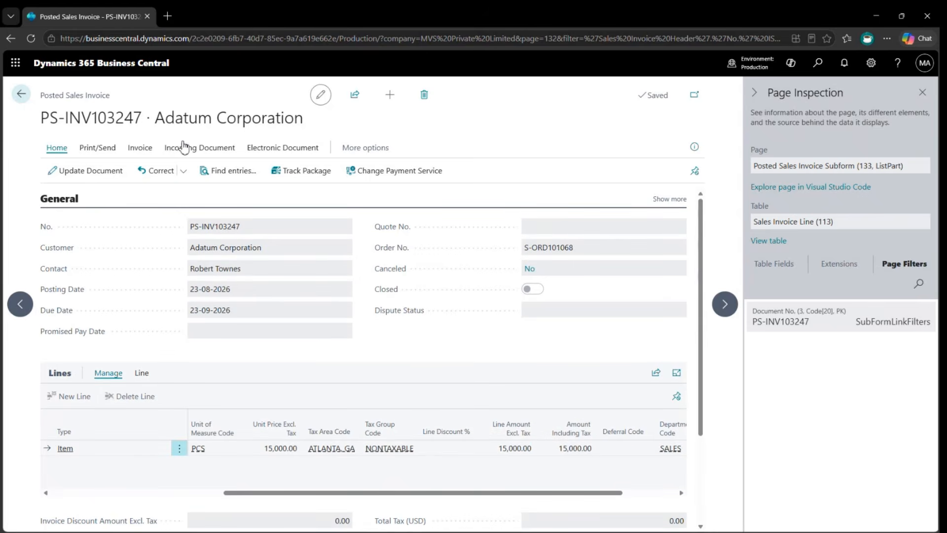
pyautogui.click(103, 148)
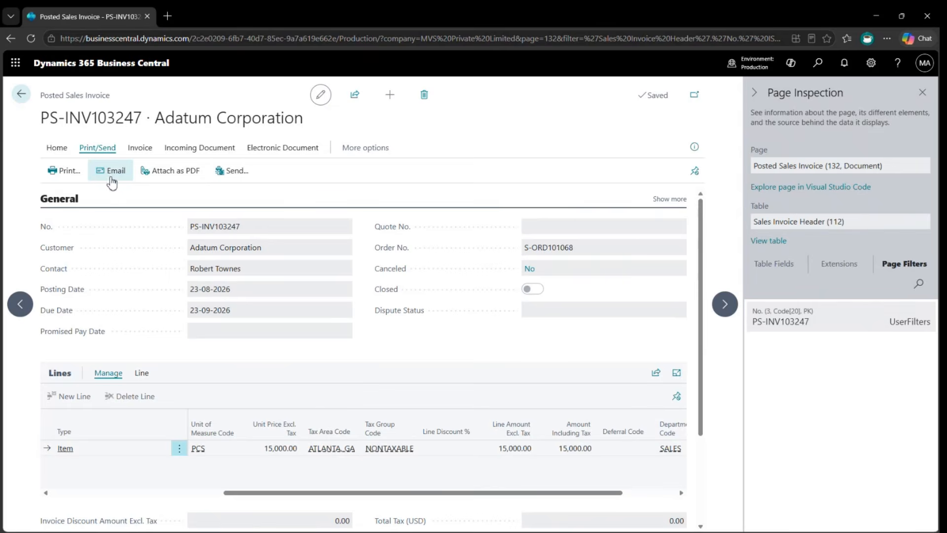
pyautogui.click(67, 173)
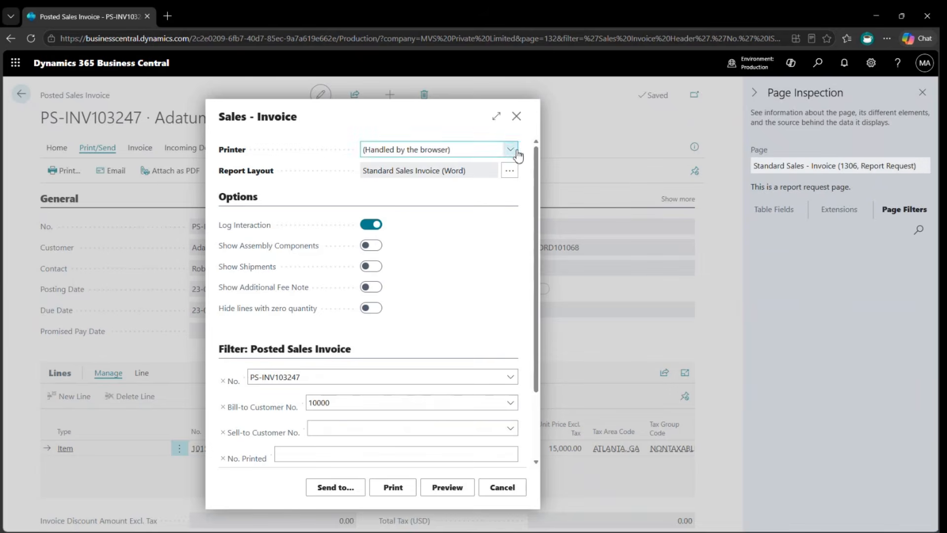
pyautogui.click(510, 171)
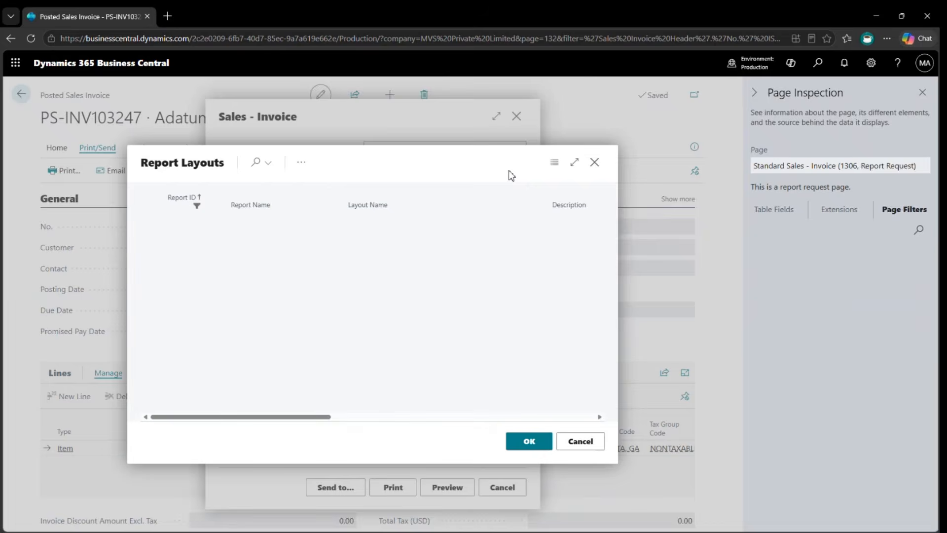
pyautogui.click(469, 256)
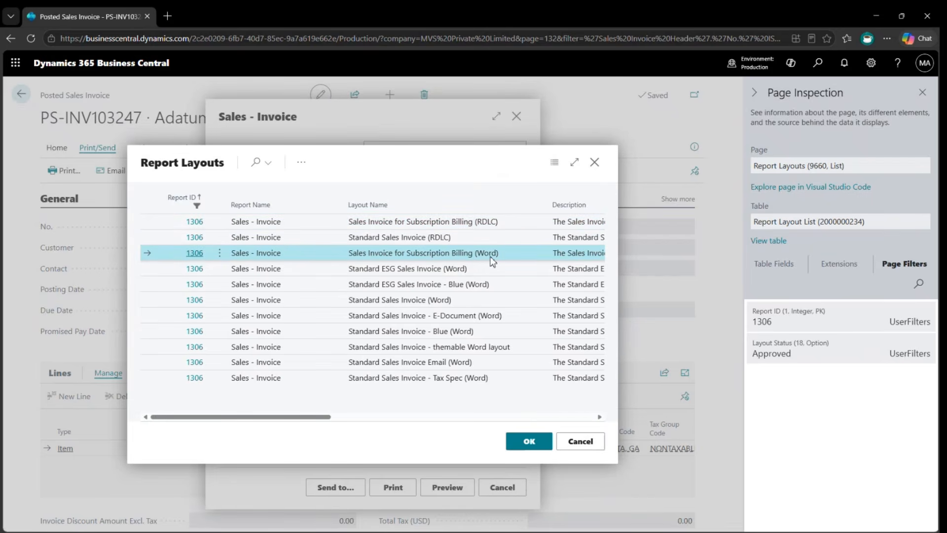
pyautogui.click(529, 444)
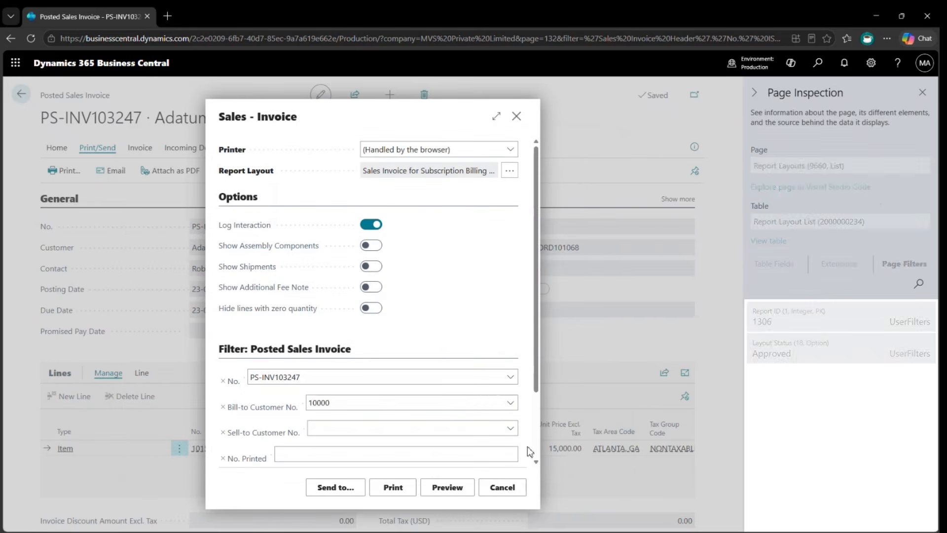
# Preview the invoice report at page width, check its header, item line and totals, and return to the report options.
pyautogui.scroll(-2, 406, 285)
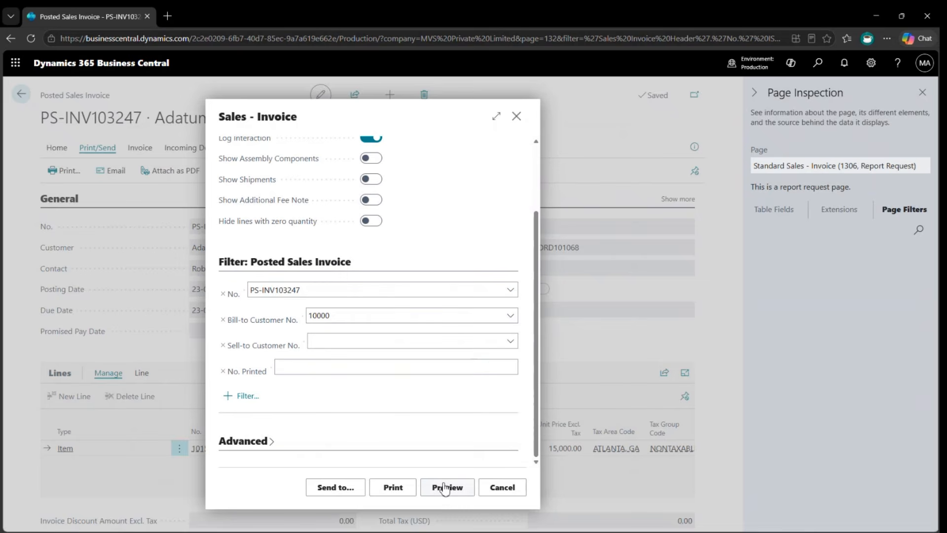
pyautogui.click(444, 486)
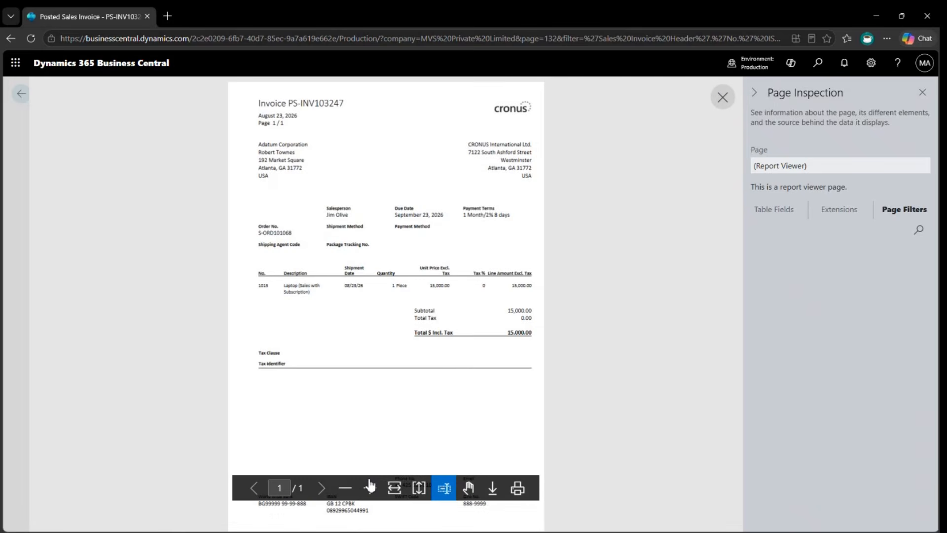
pyautogui.click(394, 488)
pyautogui.scroll(-6, 304, 363)
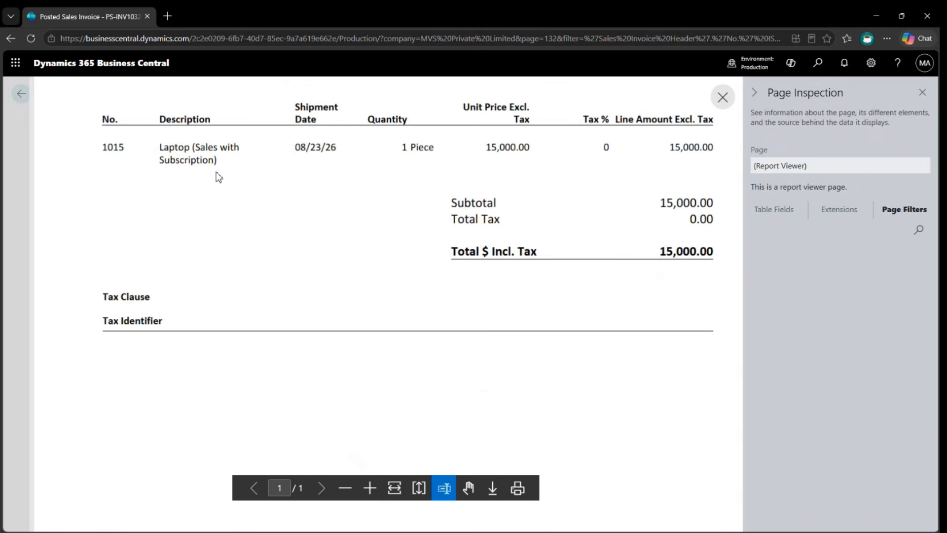
pyautogui.scroll(6, 266, 200)
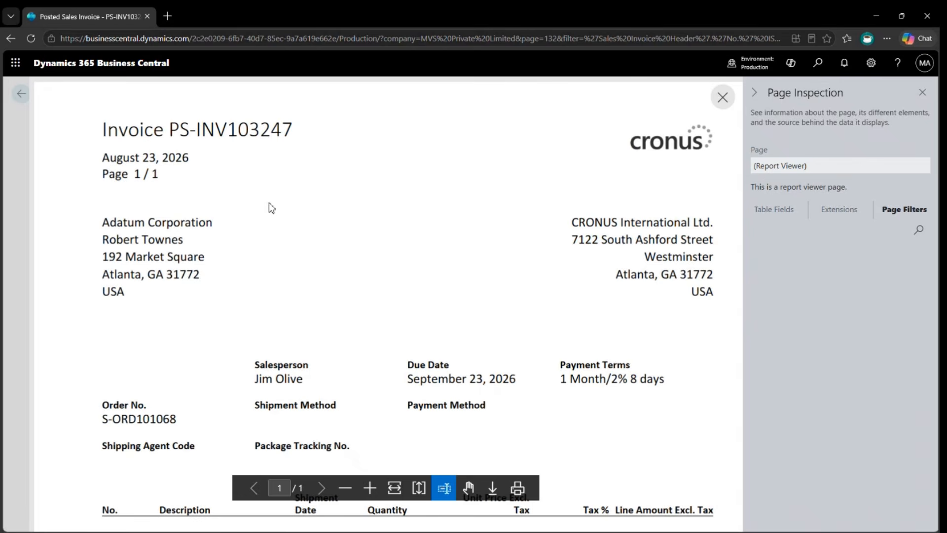
pyautogui.scroll(-4, 272, 207)
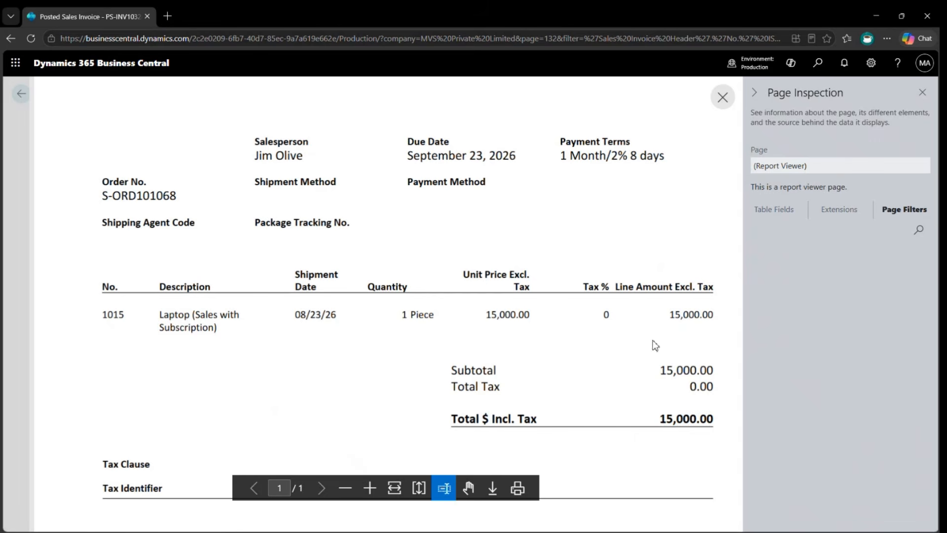
pyautogui.press('Escape')
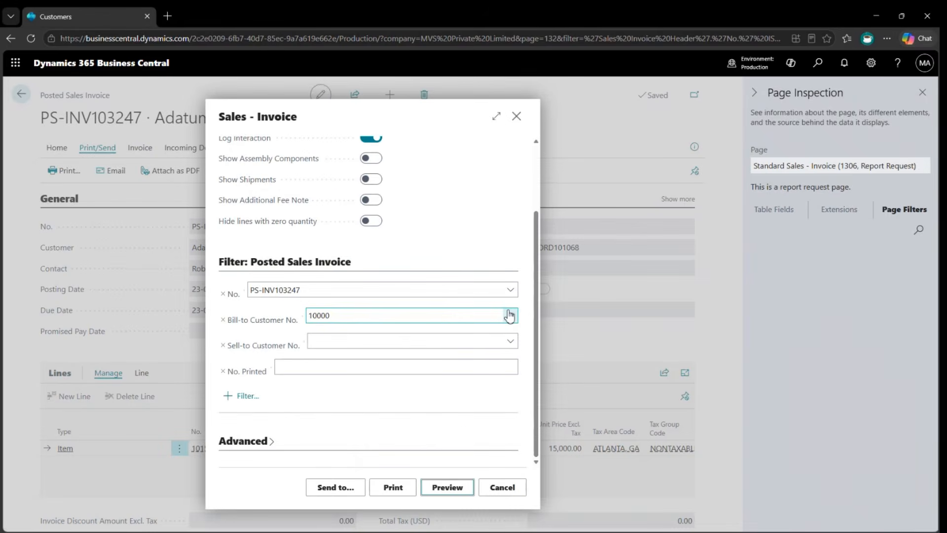
pyautogui.scroll(3, 446, 310)
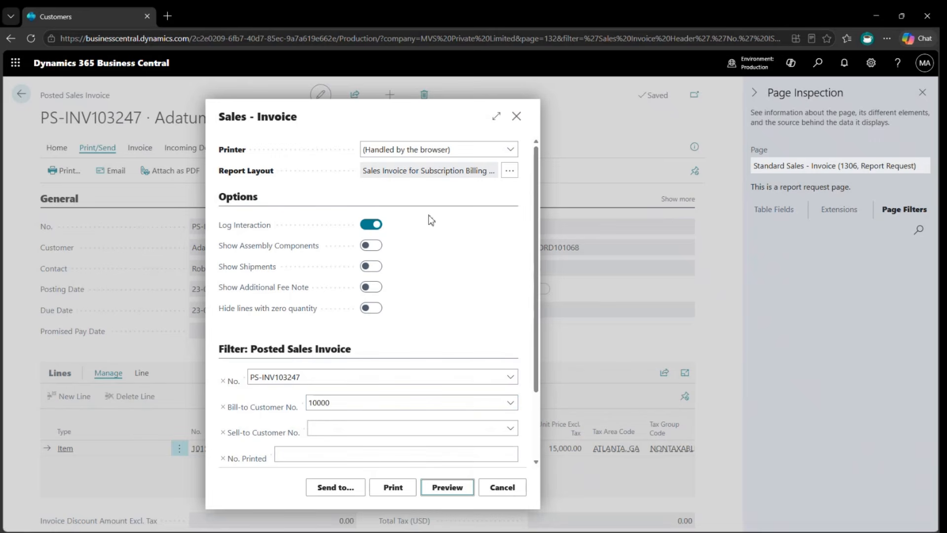
# Close the invoice report options, the posted sales invoice and the customer list to return to the role center.
pyautogui.press('Escape')
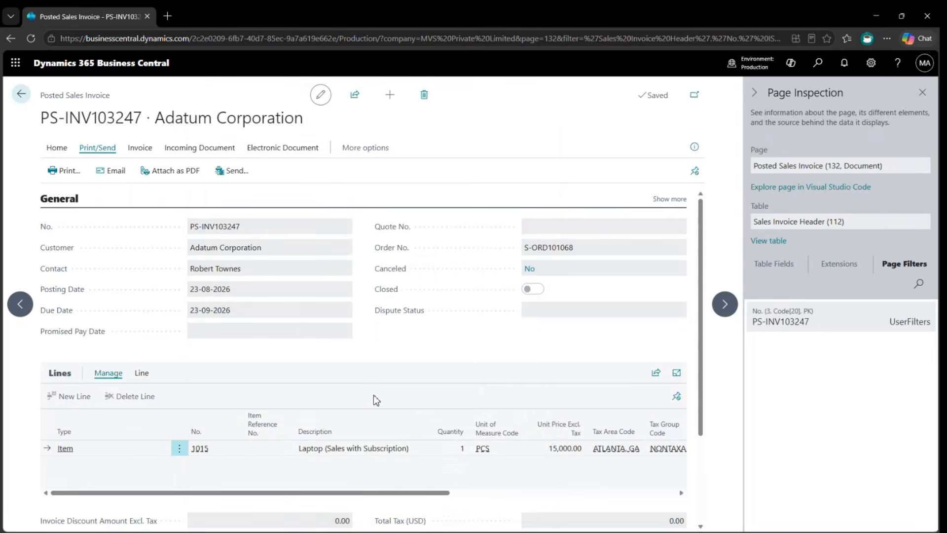
pyautogui.scroll(-2, 374, 398)
pyautogui.press('Escape')
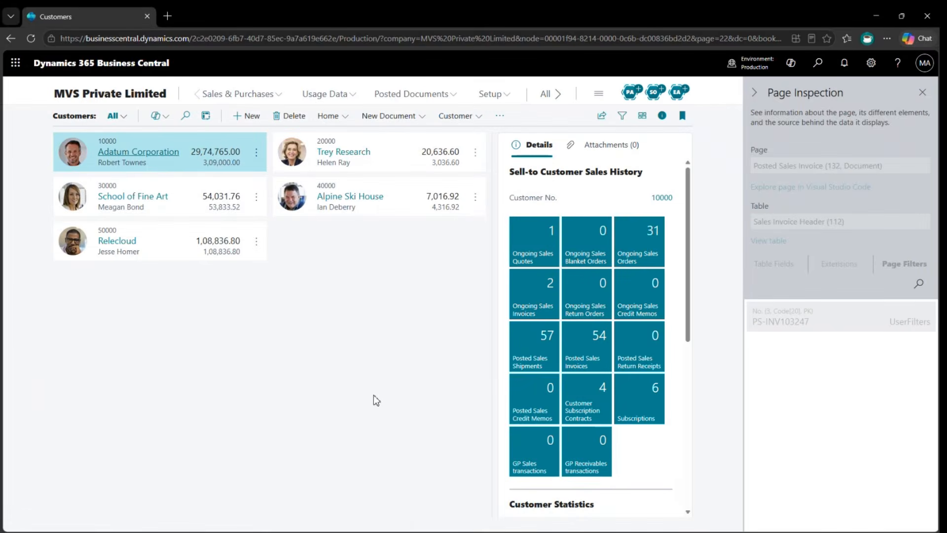
pyautogui.press('Escape')
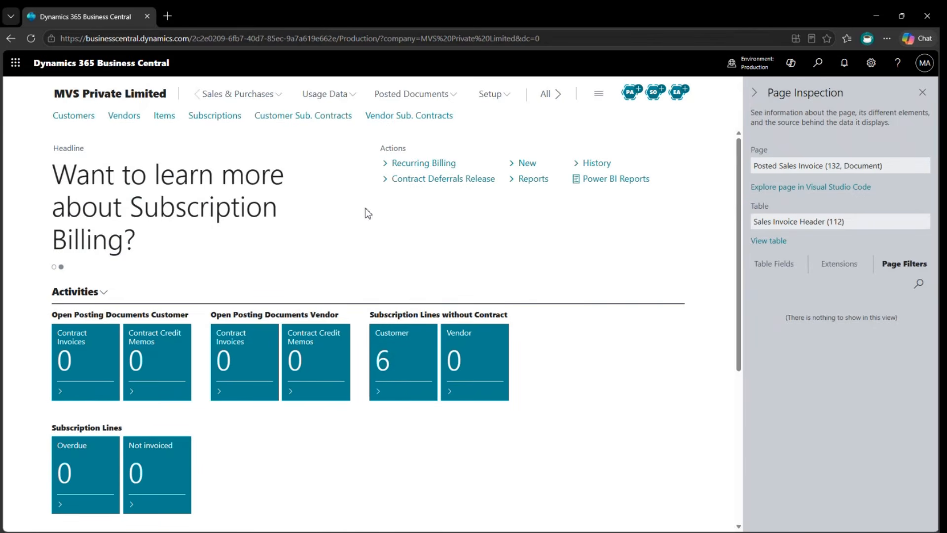
# Open the last laptop subscription in the subscriptions list and review its warranty line's price, amount and billing columns.
pyautogui.click(226, 118)
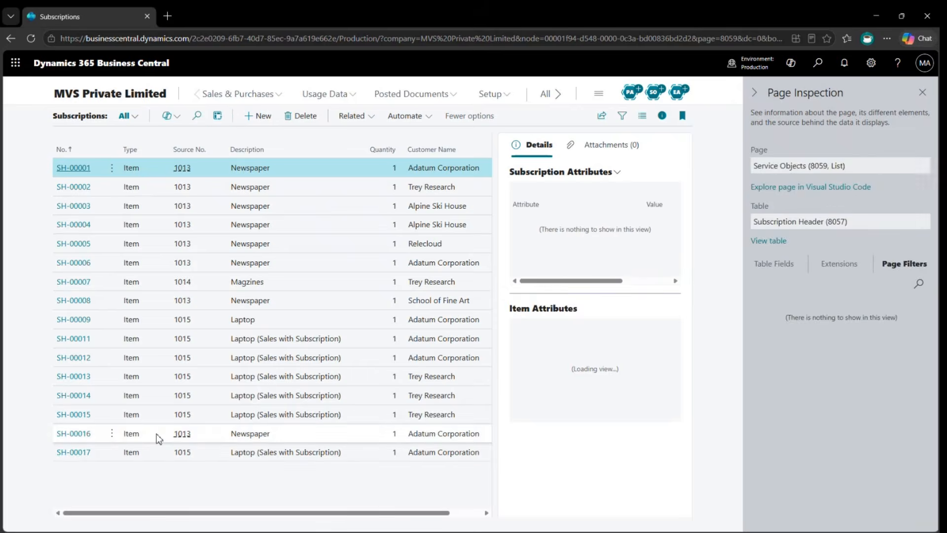
pyautogui.click(84, 456)
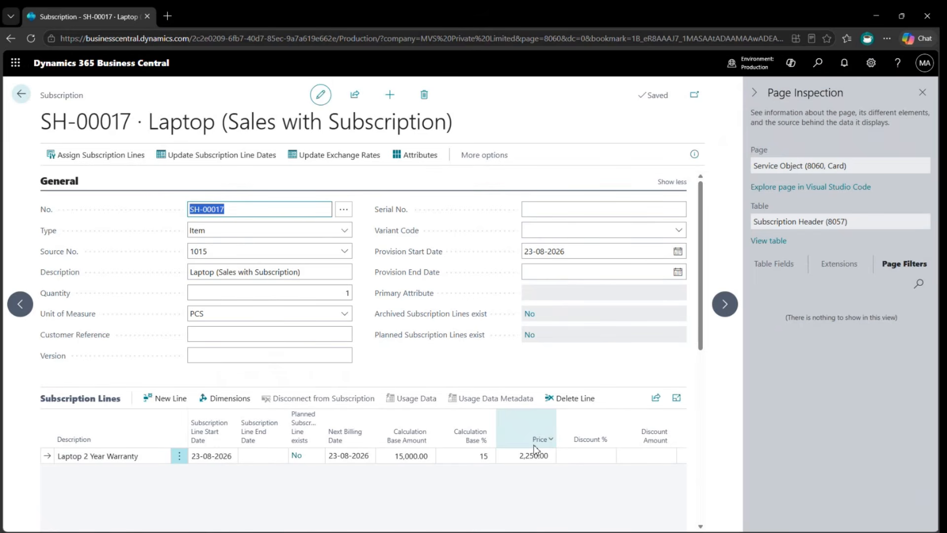
pyautogui.scroll(-1, 536, 450)
pyautogui.hscroll(2, 569, 474)
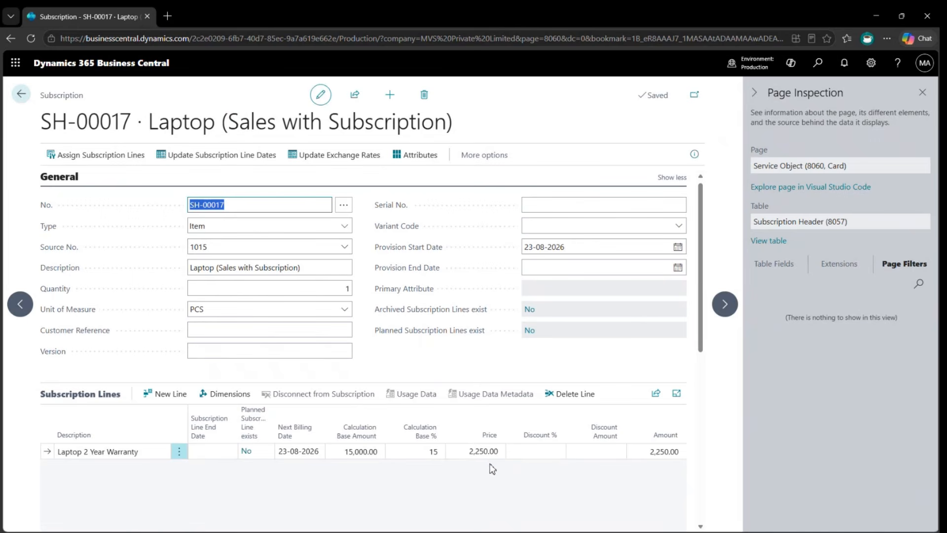
pyautogui.click(481, 452)
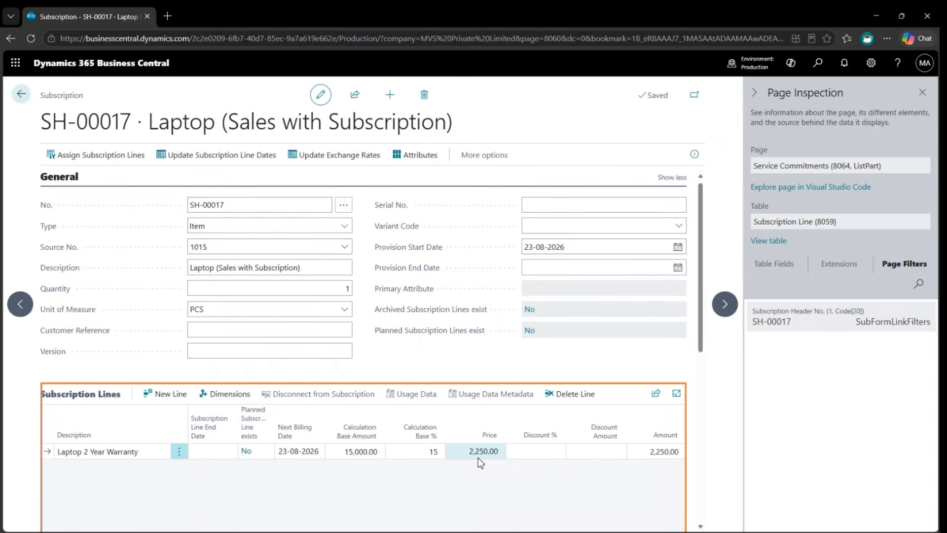
pyautogui.hscroll(4, 503, 476)
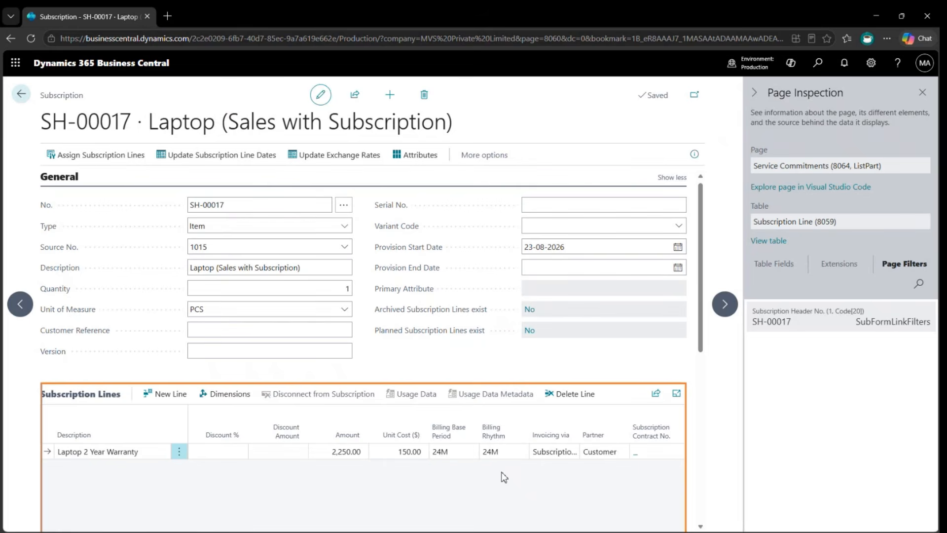
pyautogui.hscroll(-6, 501, 472)
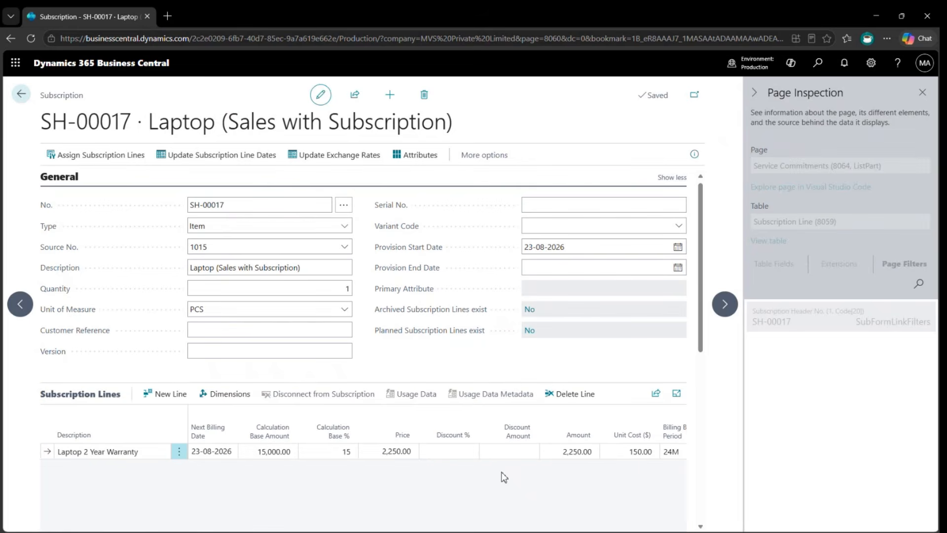
# Reopen the same laptop subscription, check the line's invoicing, partner and contract number columns, and return to the role center.
pyautogui.press('Escape')
pyautogui.click(78, 456)
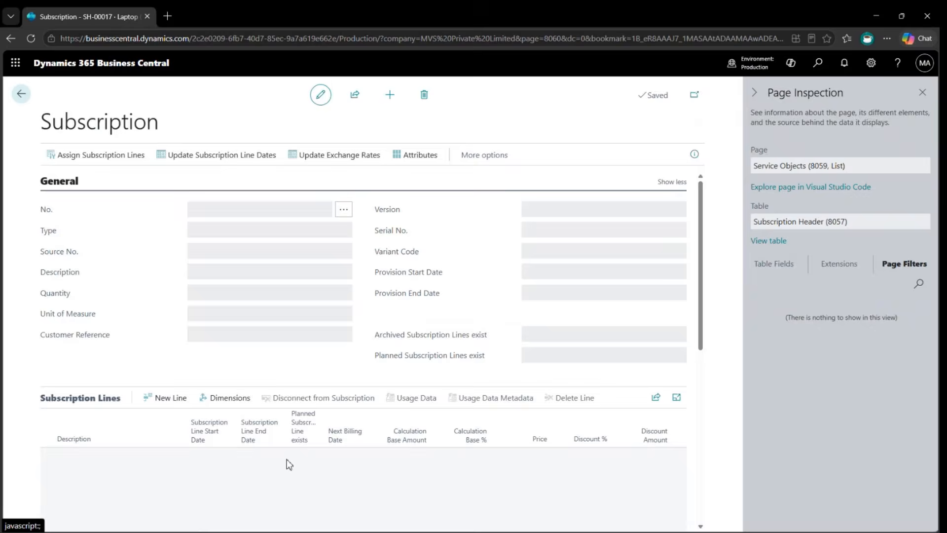
pyautogui.hscroll(4, 528, 486)
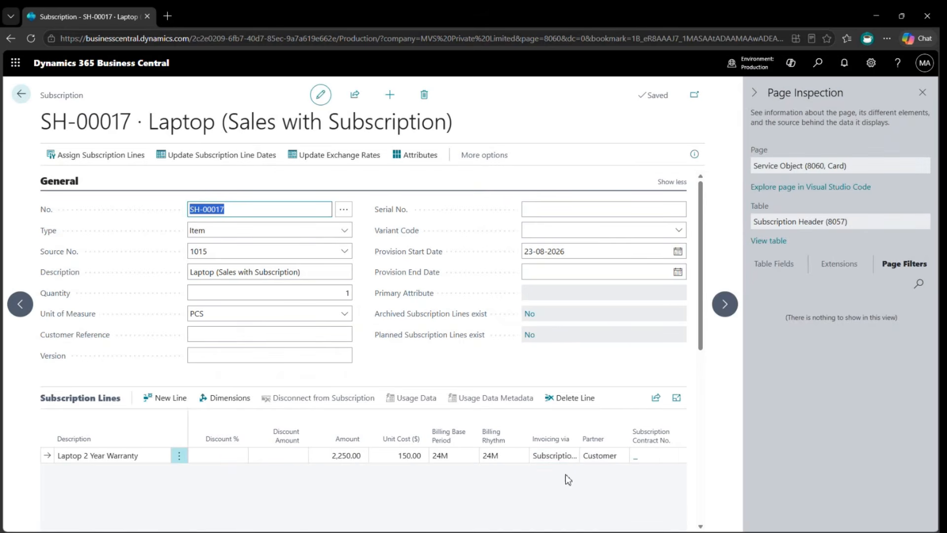
pyautogui.press('Escape')
pyautogui.press('Escape')
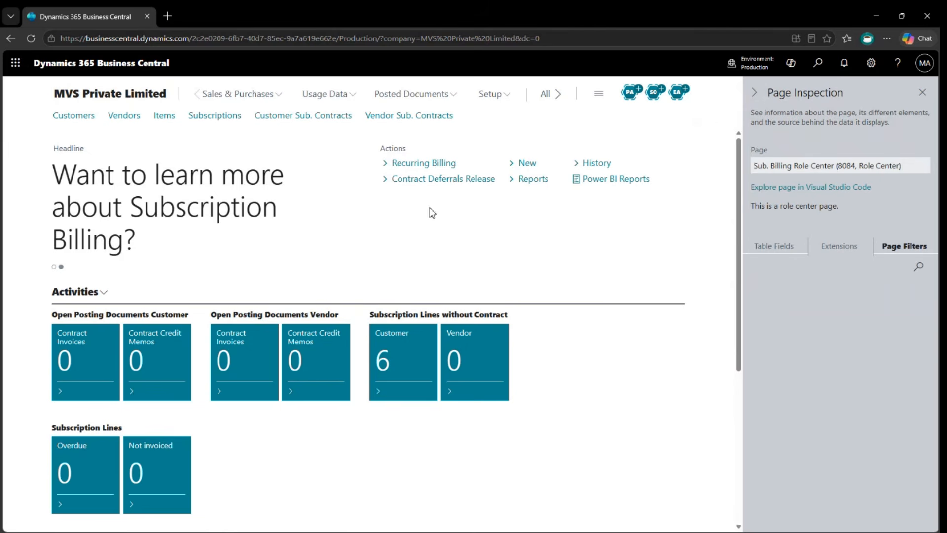
# Create a new customer subscription contract for Adatum Corporation.
pyautogui.click(312, 119)
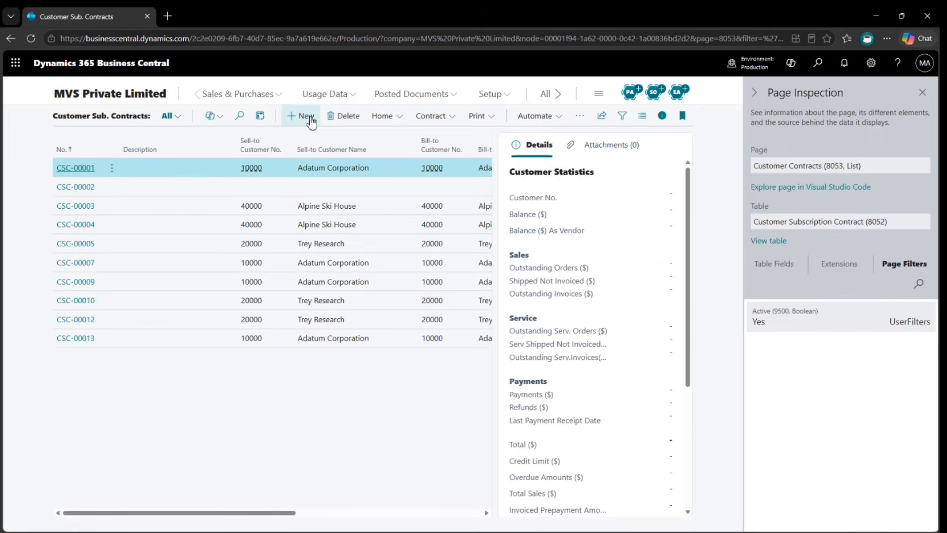
pyautogui.click(303, 117)
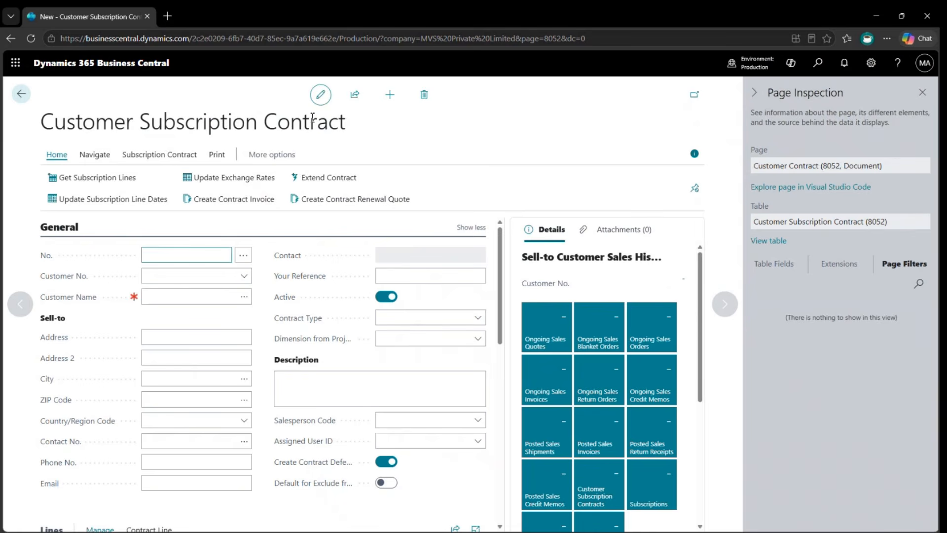
pyautogui.hotkey('alt', 'Down')
pyautogui.press('Down')
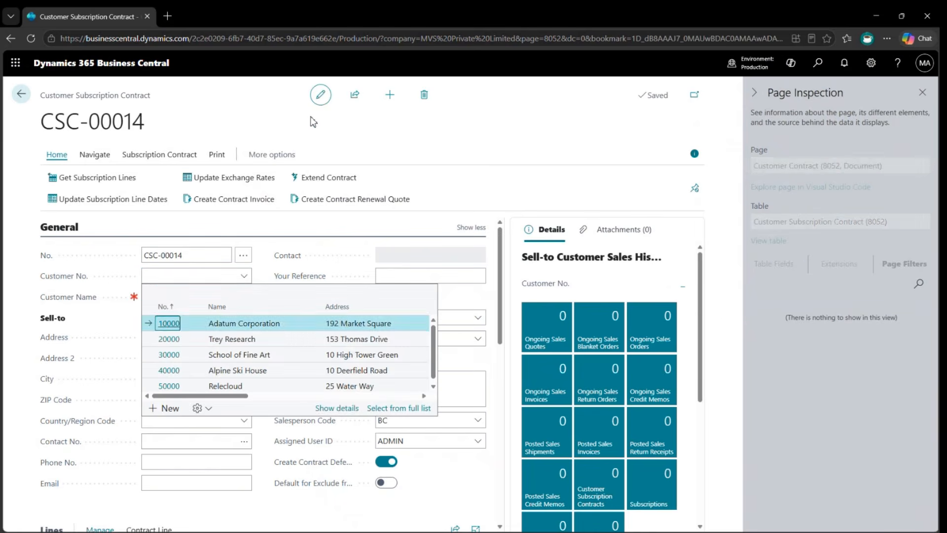
pyautogui.press('Return')
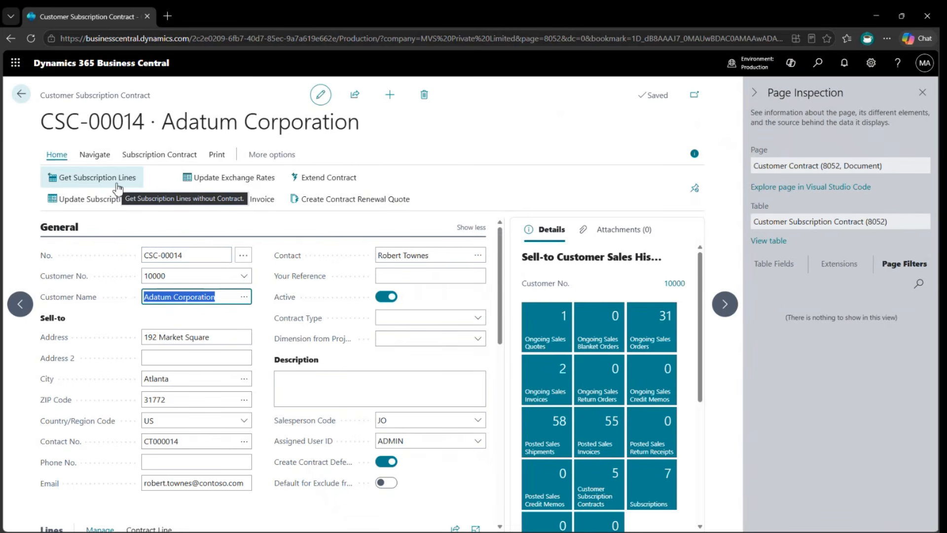
# Get the open subscription lines and assign the Laptop 2 Year Warranty line starting 23-08-2026 to the new contract.
pyautogui.click(117, 187)
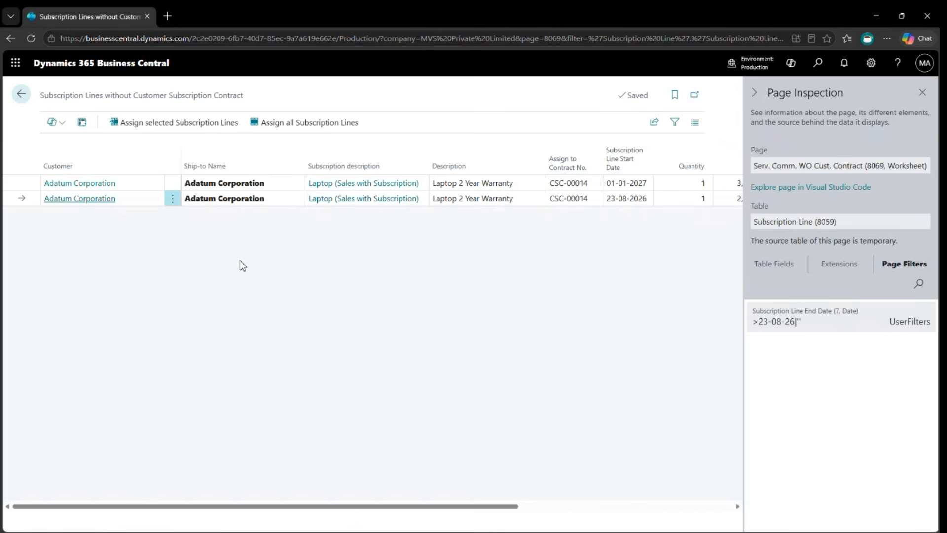
pyautogui.hscroll(3, 508, 285)
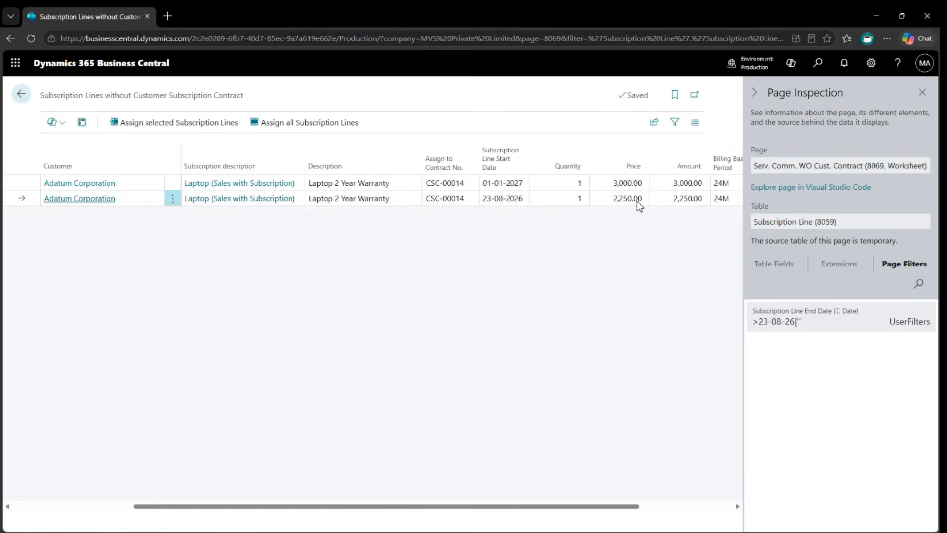
pyautogui.hscroll(-3, 599, 209)
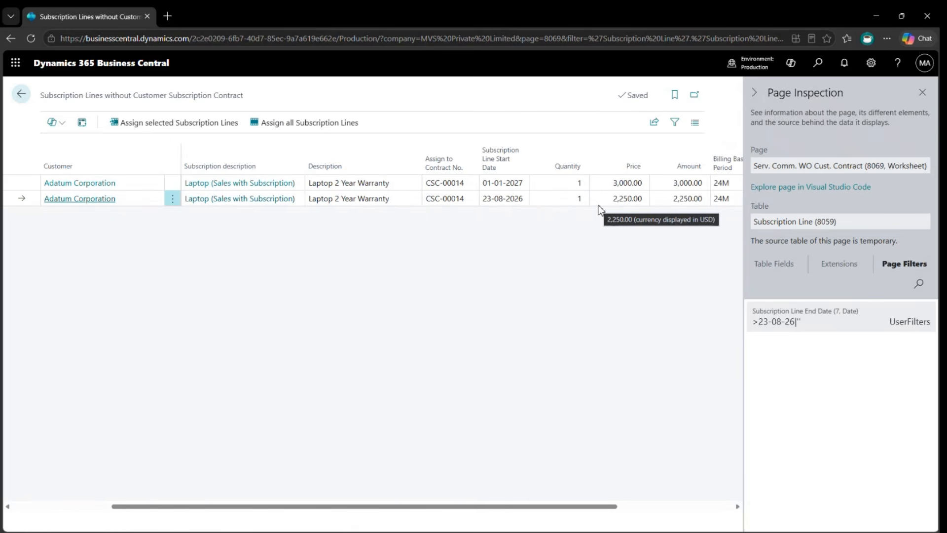
pyautogui.click(202, 129)
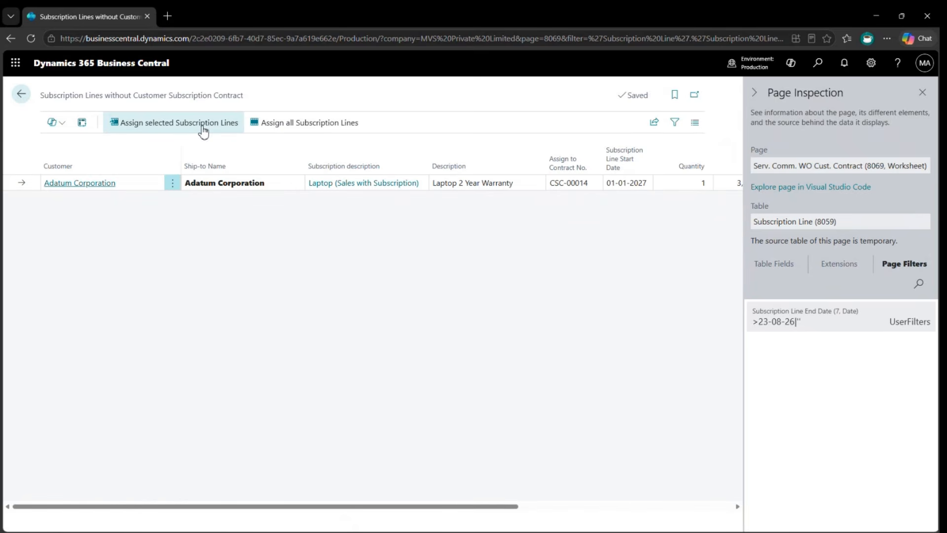
pyautogui.press('Escape')
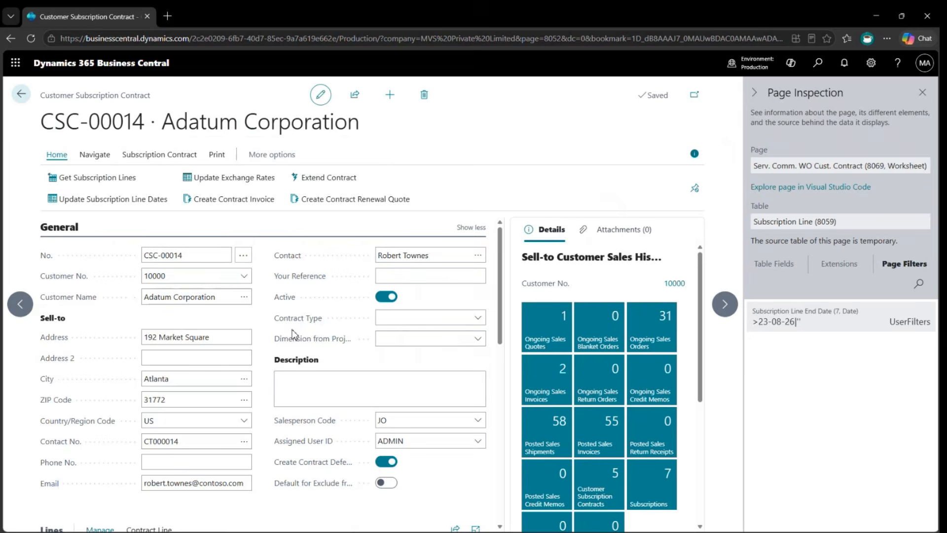
# Check the new contract's general fields and the laptop line assigned to it.
pyautogui.scroll(-3, 294, 335)
pyautogui.scroll(-2, 348, 429)
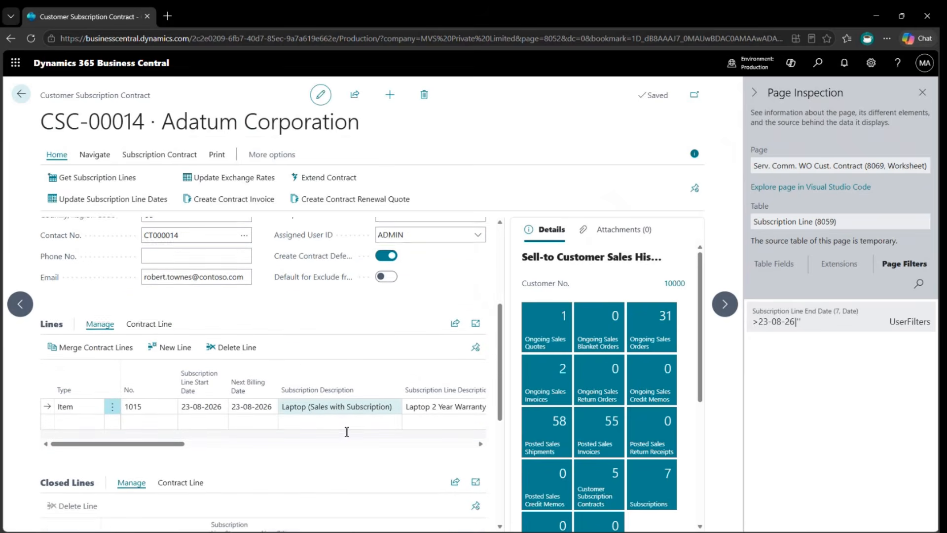
pyautogui.scroll(4, 347, 431)
pyautogui.scroll(2, 301, 285)
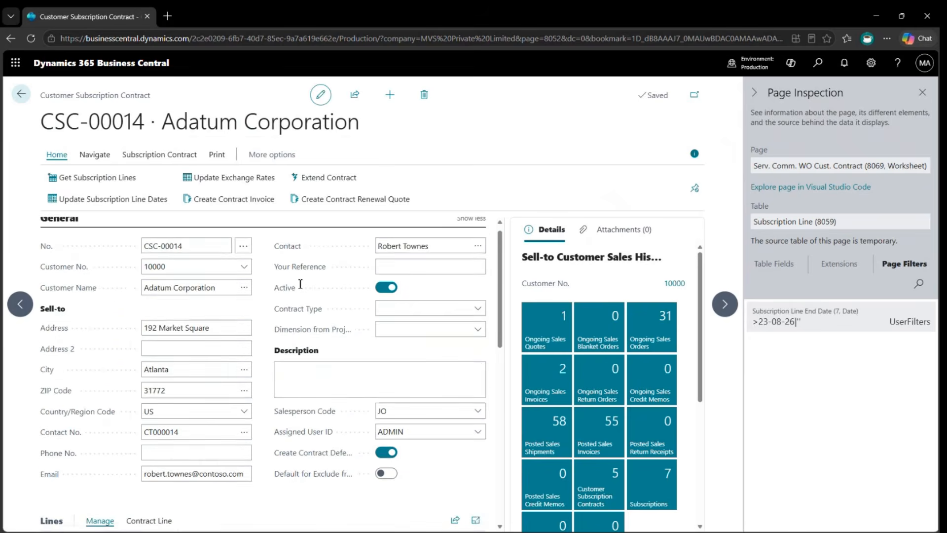
pyautogui.scroll(-5, 325, 353)
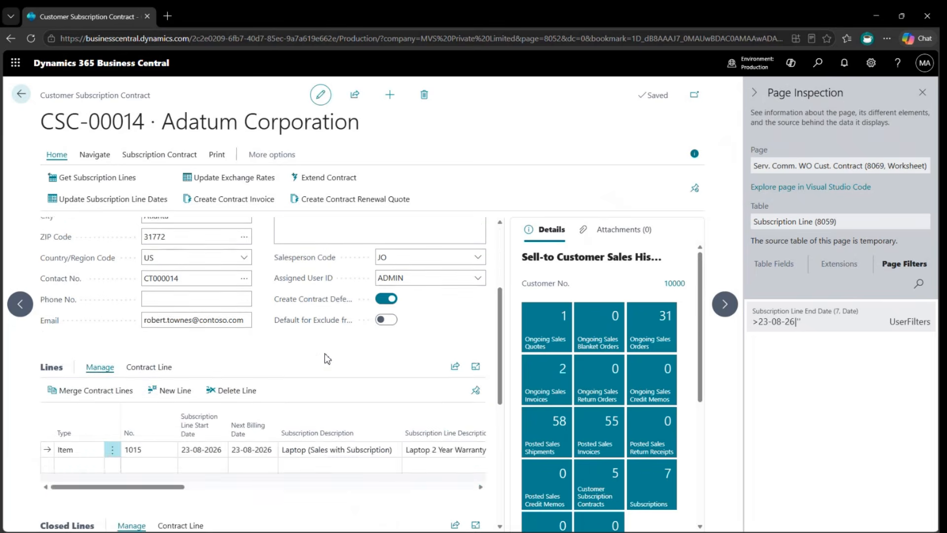
pyautogui.scroll(4, 324, 353)
pyautogui.scroll(3, 324, 353)
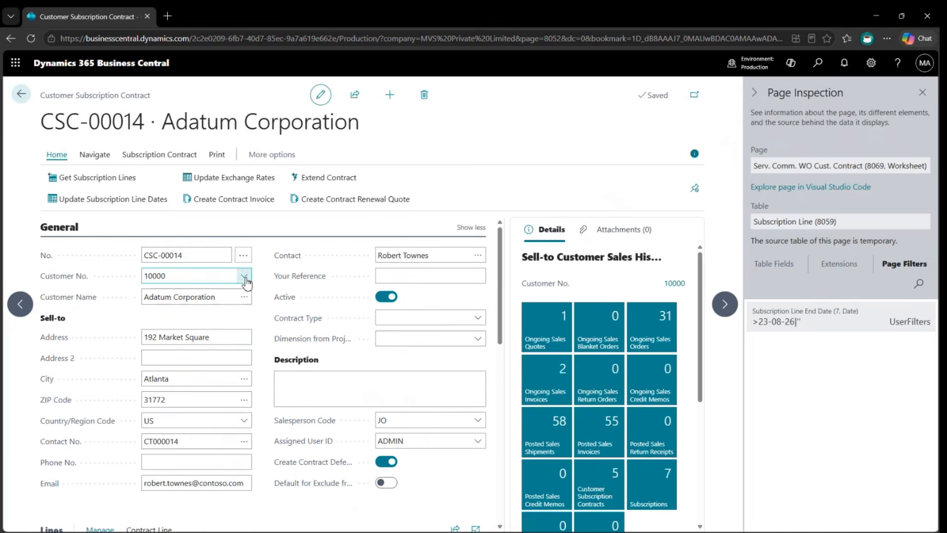
# Open the contract's dimension set entries, check the SUBSCRIPTION dimension value, and close them.
pyautogui.click(186, 276)
pyautogui.hotkey('ctrl', 'shift', 'd')
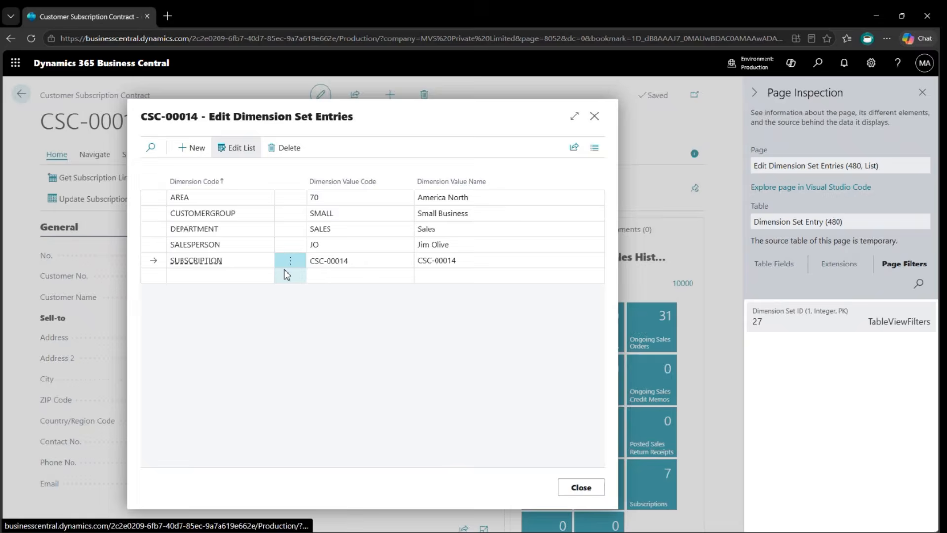
pyautogui.press('Escape')
# Review the contract line's price, cancellation, term and deferral columns and the closed lines, and return to the contract list.
pyautogui.scroll(-4, 268, 343)
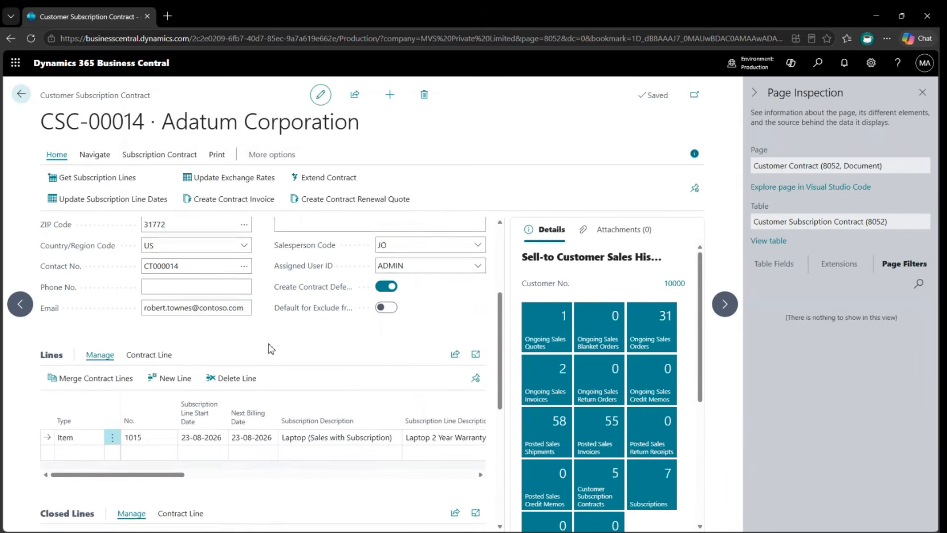
pyautogui.hscroll(8, 343, 407)
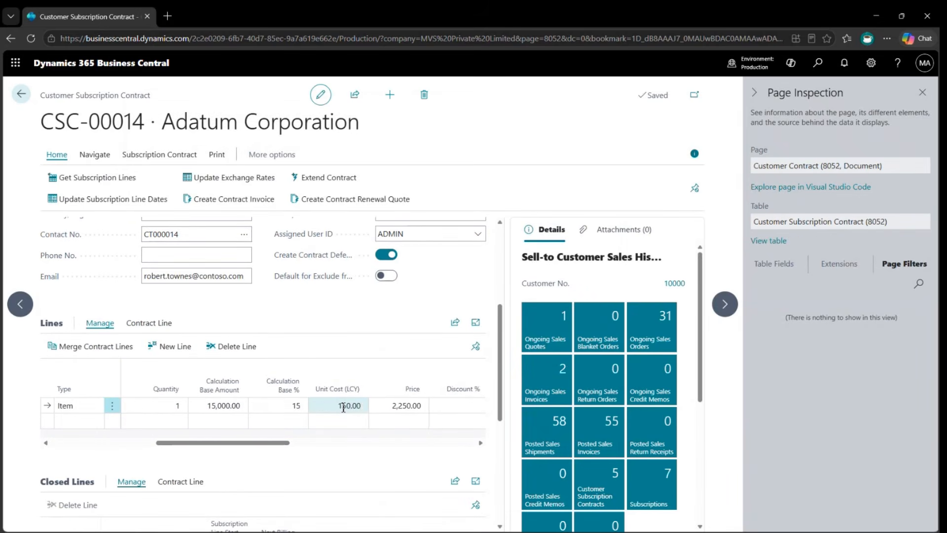
pyautogui.hscroll(6, 344, 408)
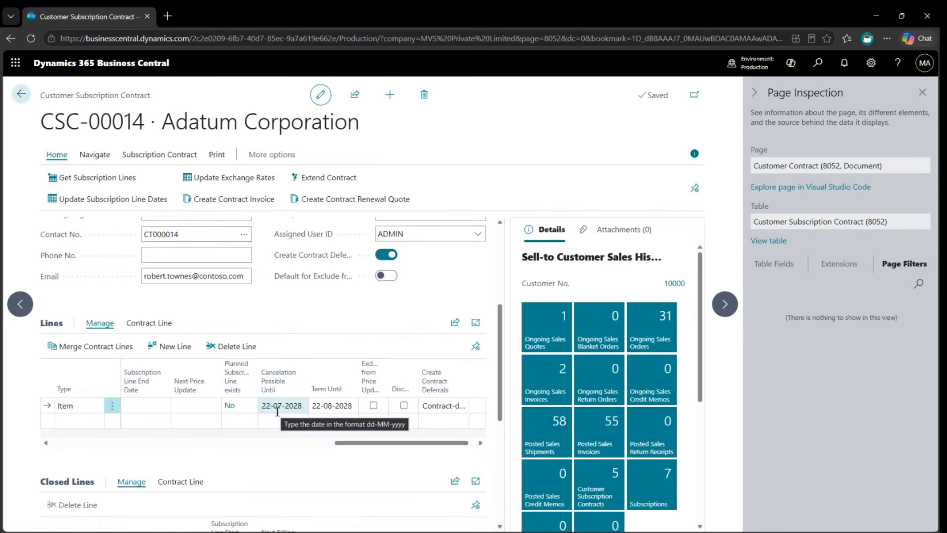
pyautogui.hscroll(-14, 281, 412)
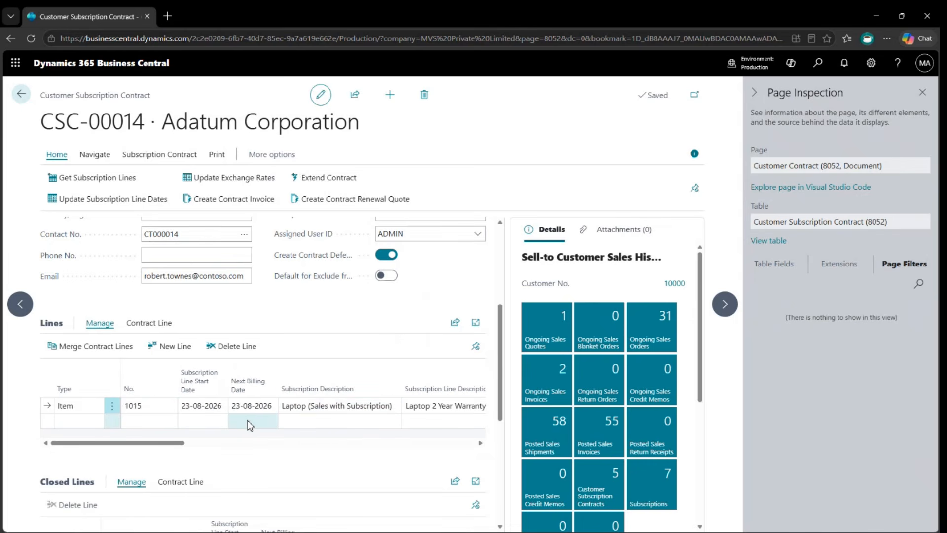
pyautogui.scroll(-2, 252, 451)
pyautogui.scroll(-3, 252, 451)
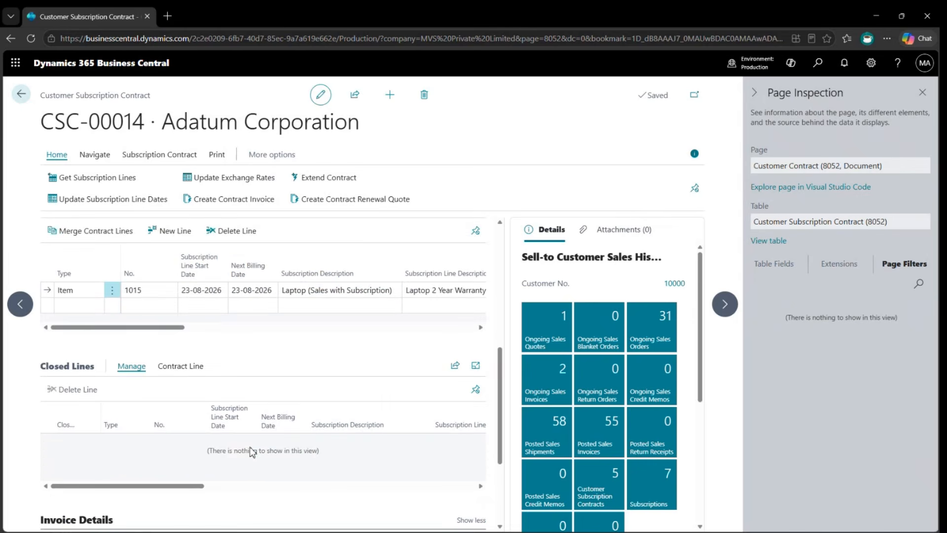
pyautogui.press('Escape')
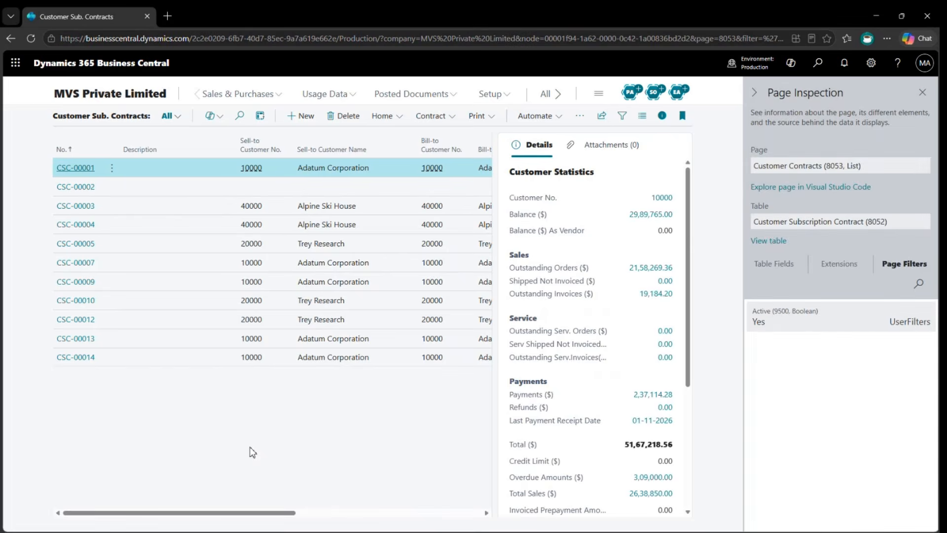
pyautogui.hotkey('alt', 'q')
pyautogui.write('s')
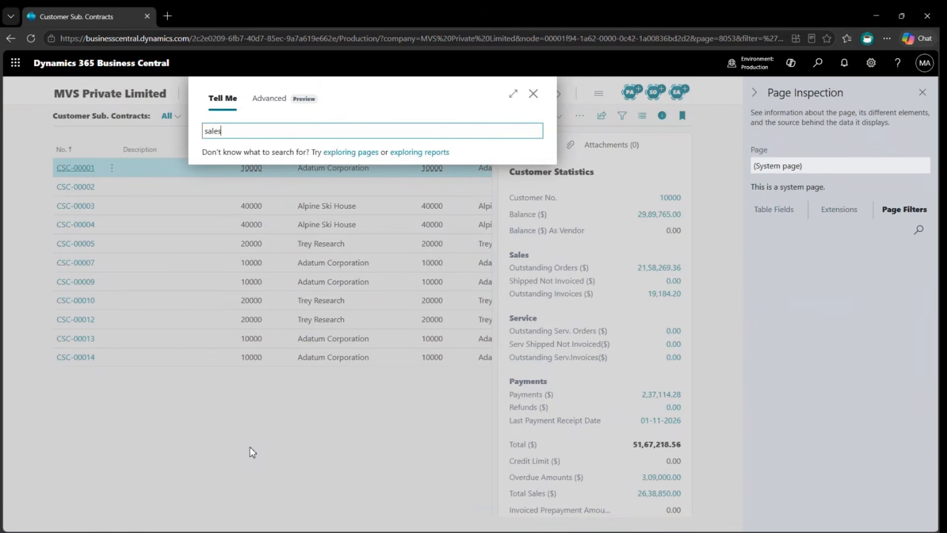
pyautogui.write('ales')
pyautogui.press('BackSpace')
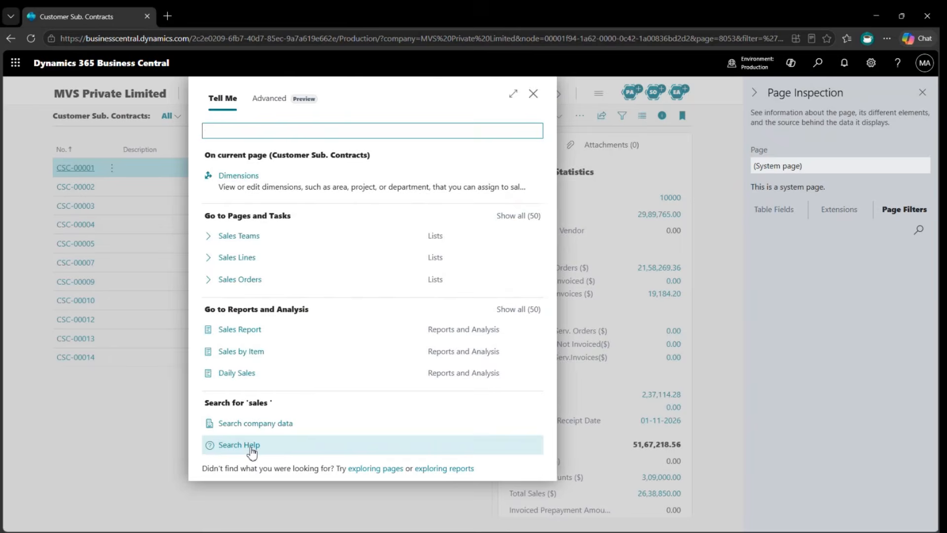
pyautogui.press('Escape')
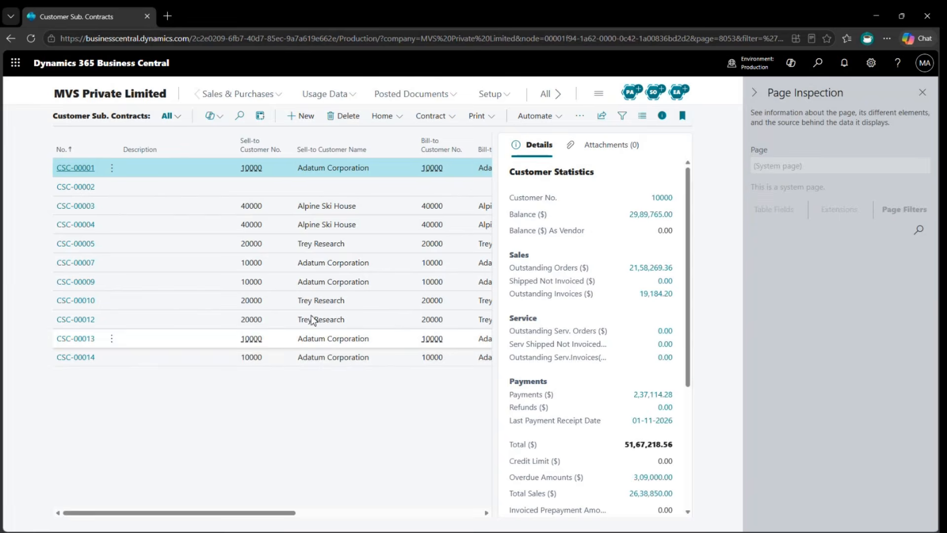
# Return to the role center and open the Recurring Billing worksheet.
pyautogui.press('Escape')
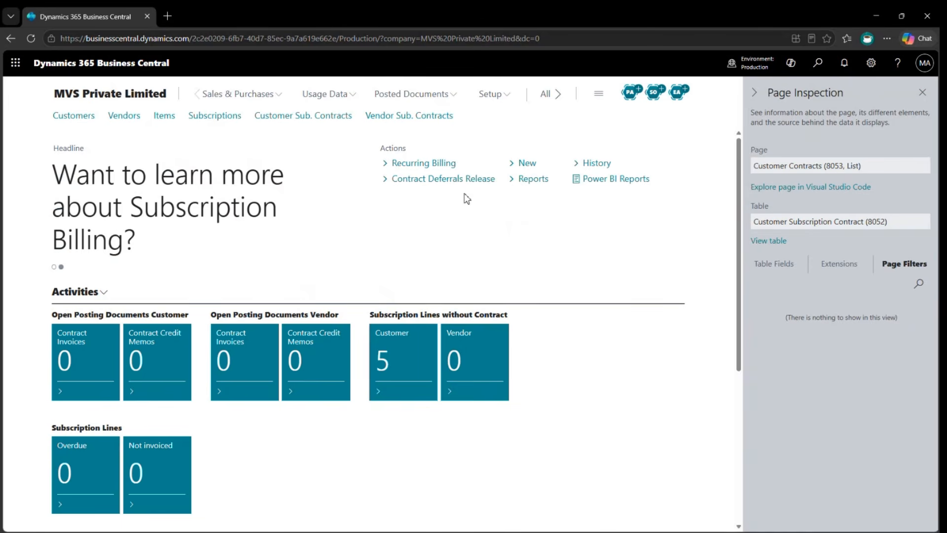
pyautogui.click(541, 180)
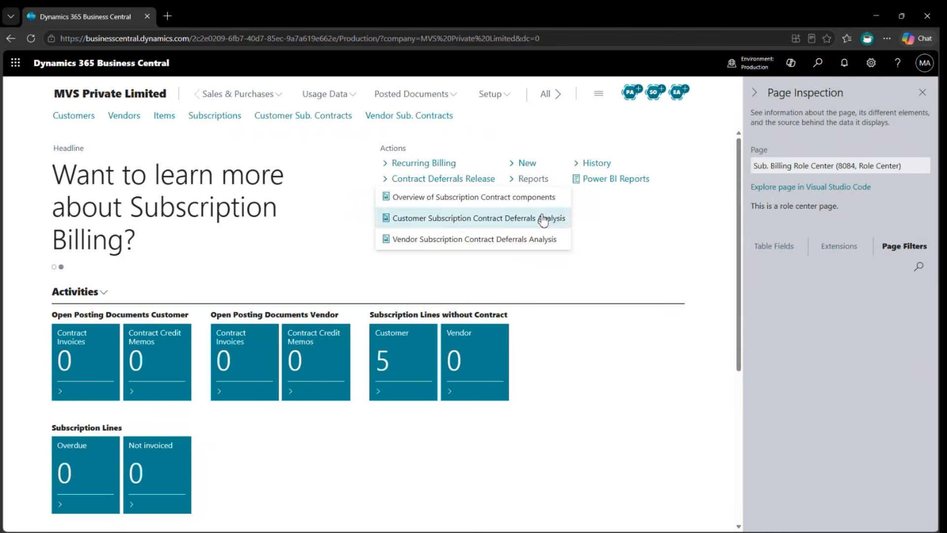
pyautogui.click(621, 264)
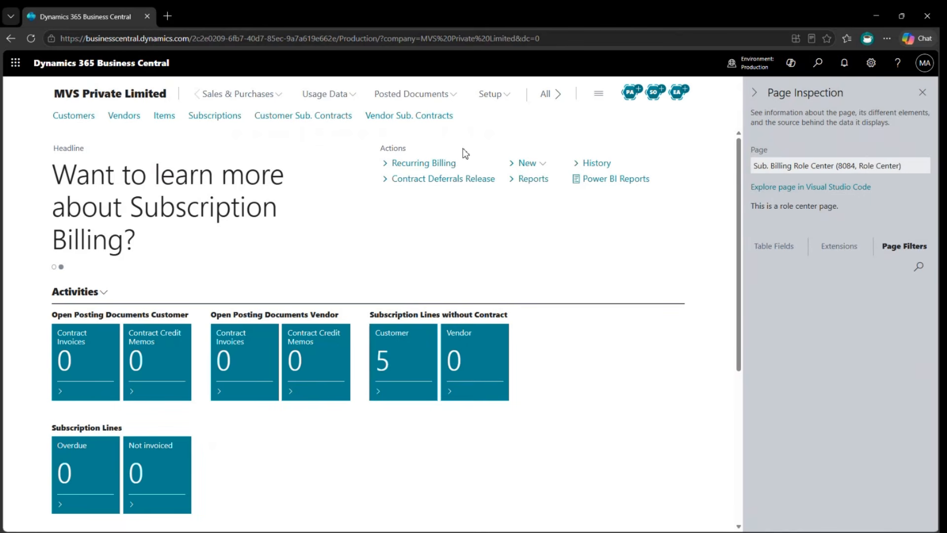
pyautogui.click(413, 164)
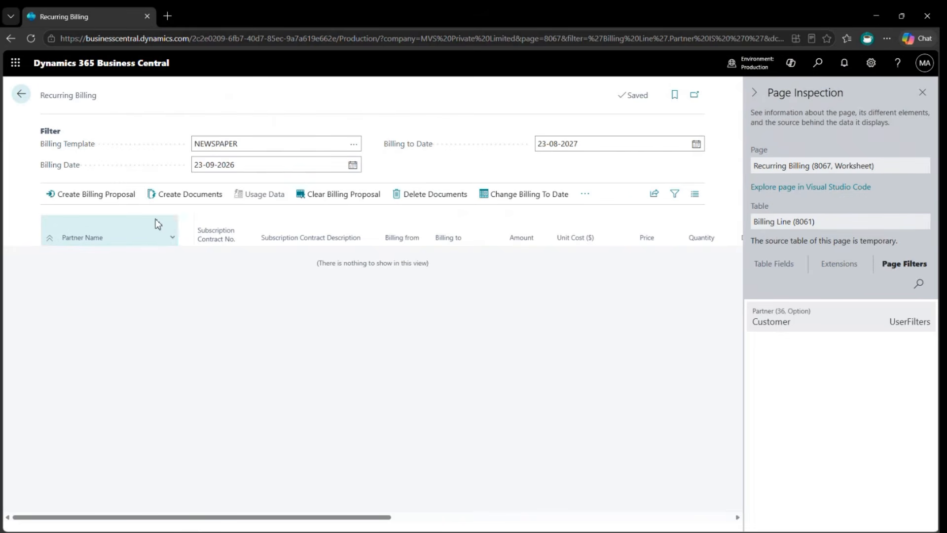
# Clear the worksheet's billing template and billing-to date, and set the billing date to today, 24-08-2026.
pyautogui.click(299, 148)
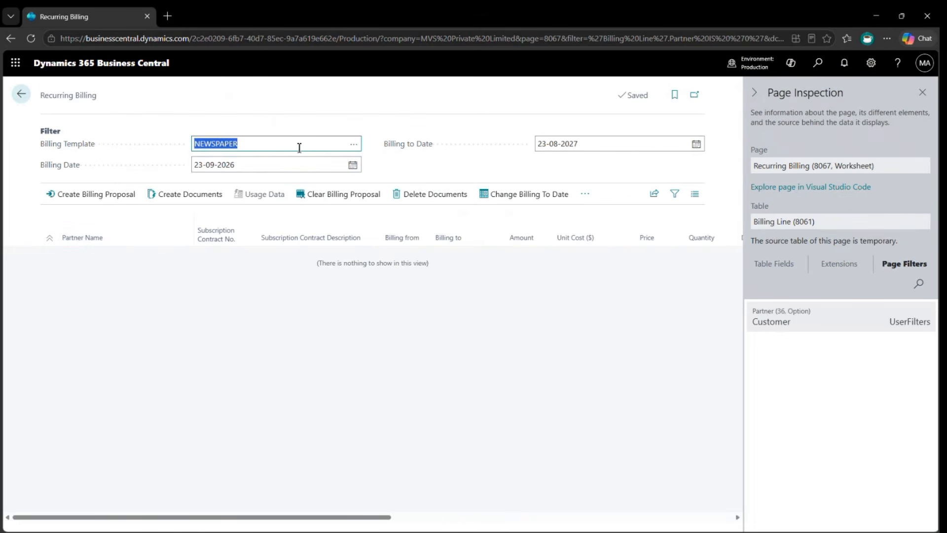
pyautogui.press('Delete')
pyautogui.press('Tab')
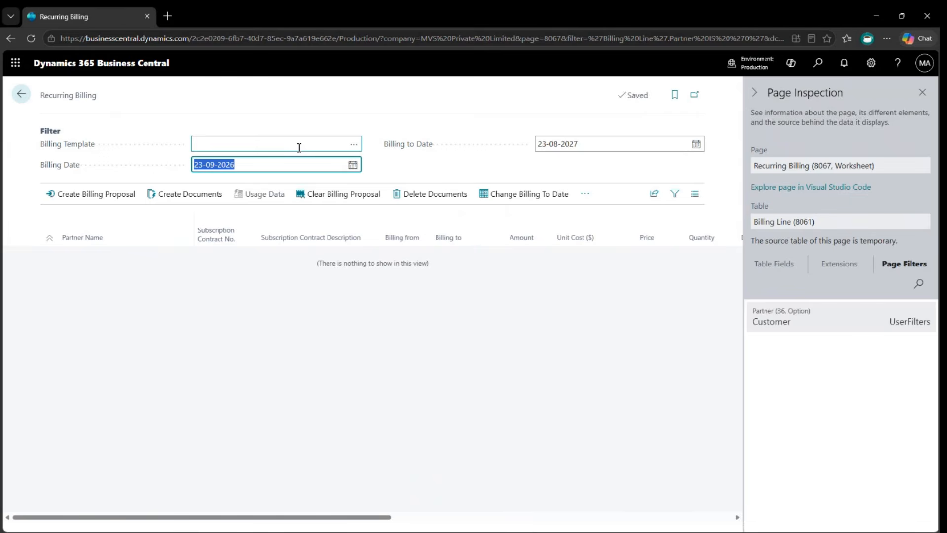
pyautogui.write('t')
pyautogui.press('Tab')
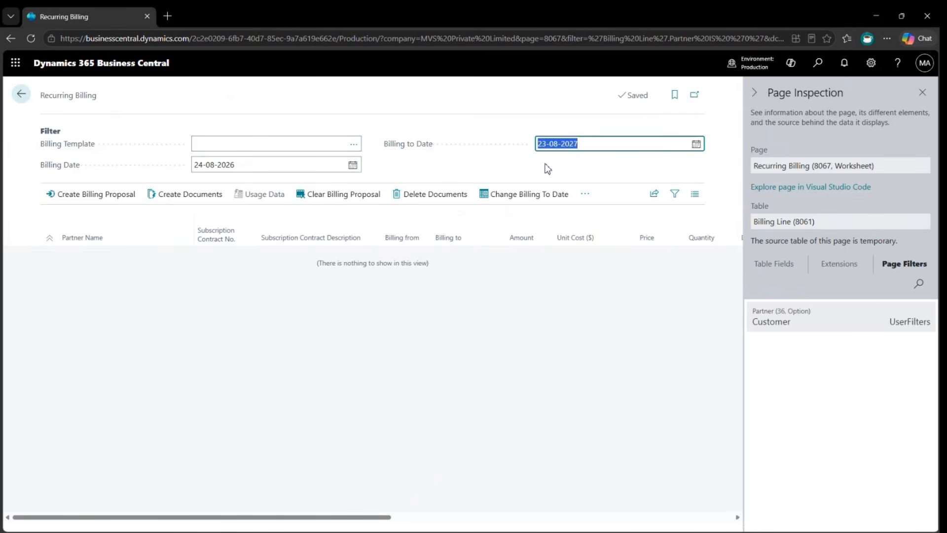
pyautogui.press('Delete')
pyautogui.press('Tab')
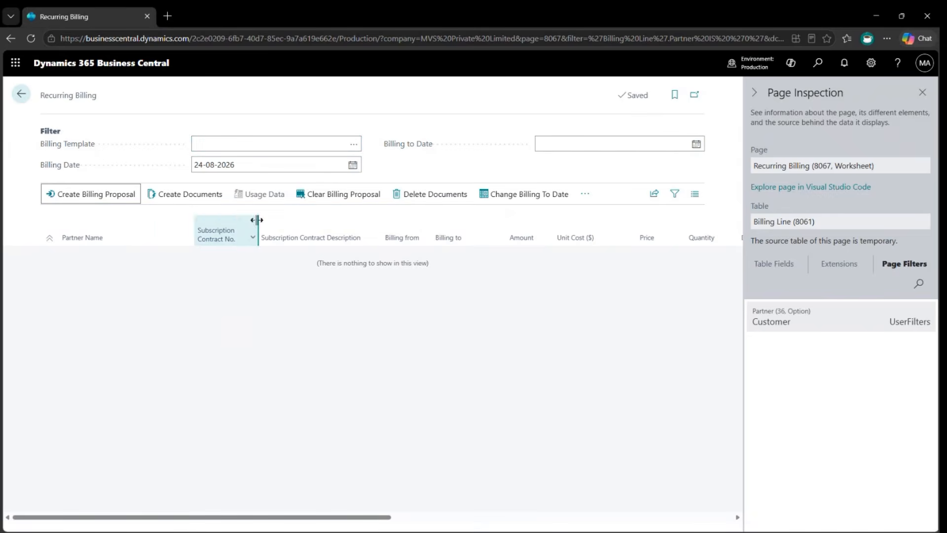
# Select the DEFAULT billing template and create the billing proposal for billing date 23-08-2026.
pyautogui.click(117, 204)
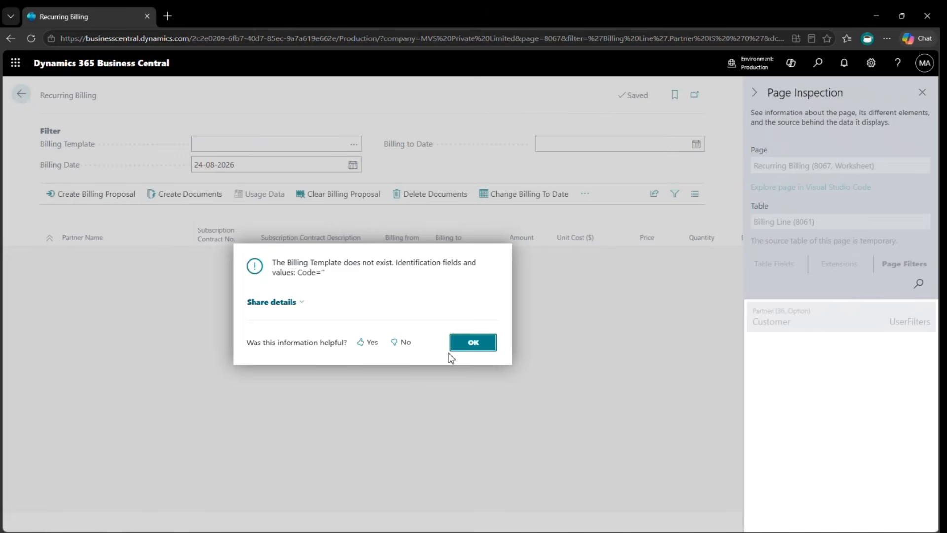
pyautogui.click(472, 342)
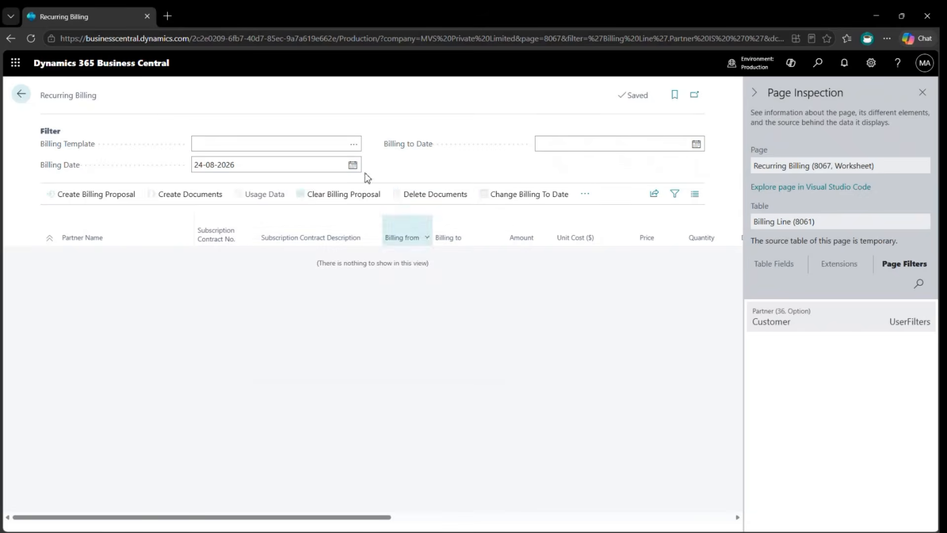
pyautogui.click(354, 144)
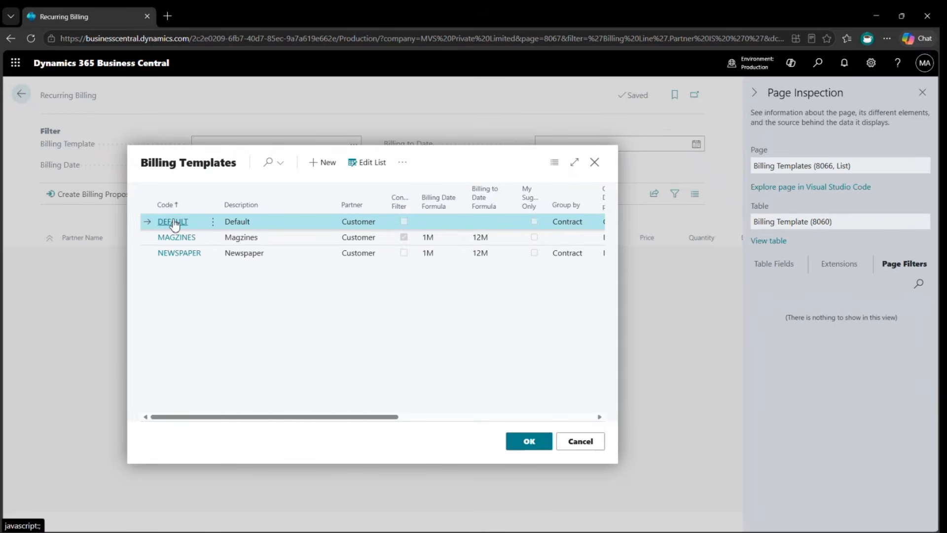
pyautogui.click(159, 221)
pyautogui.click(111, 197)
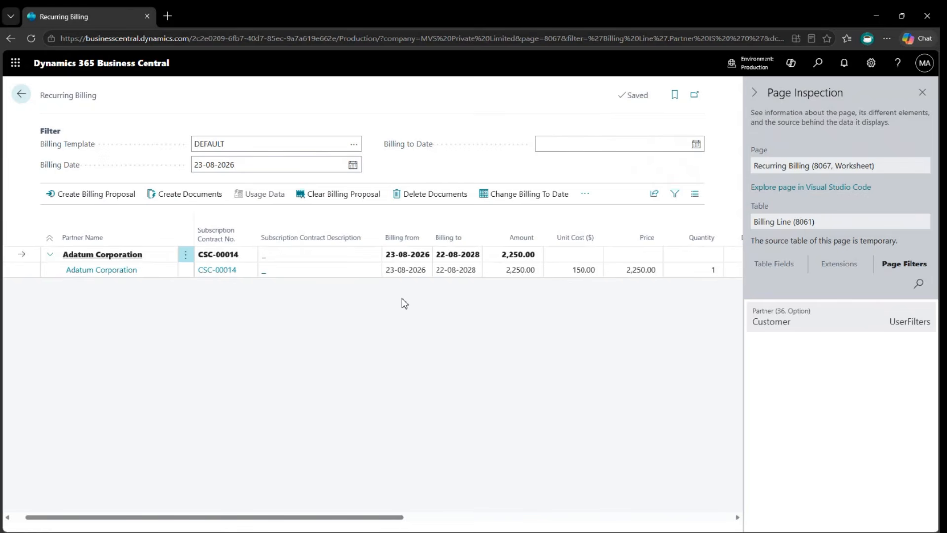
# Create the unposted billing document for the proposed warranty line, one per contract, with document and posting date 23-08-2026.
pyautogui.hscroll(3, 472, 297)
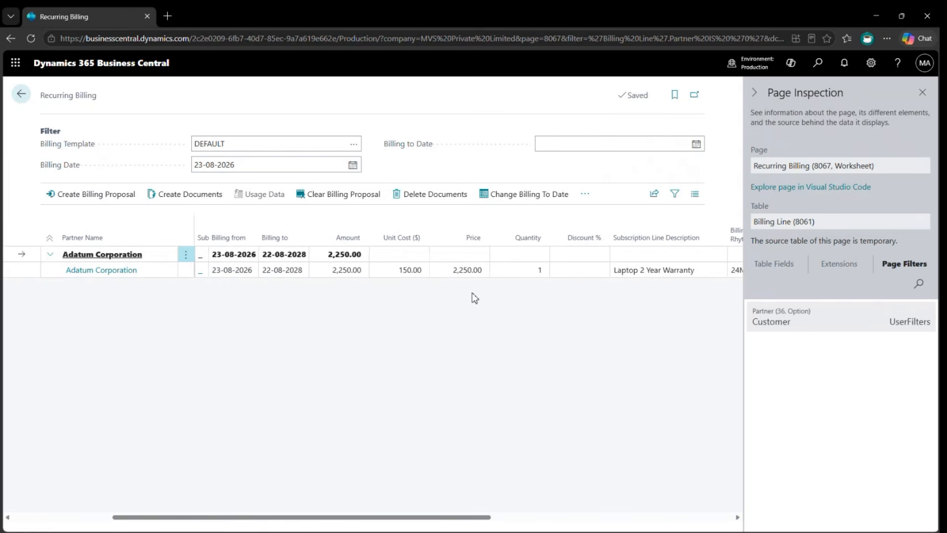
pyautogui.hscroll(5, 475, 297)
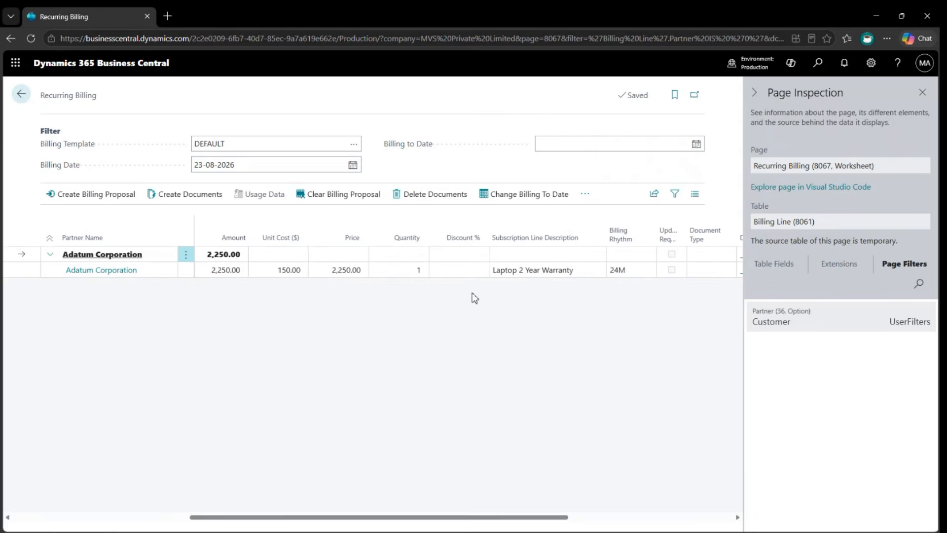
pyautogui.hscroll(4, 474, 298)
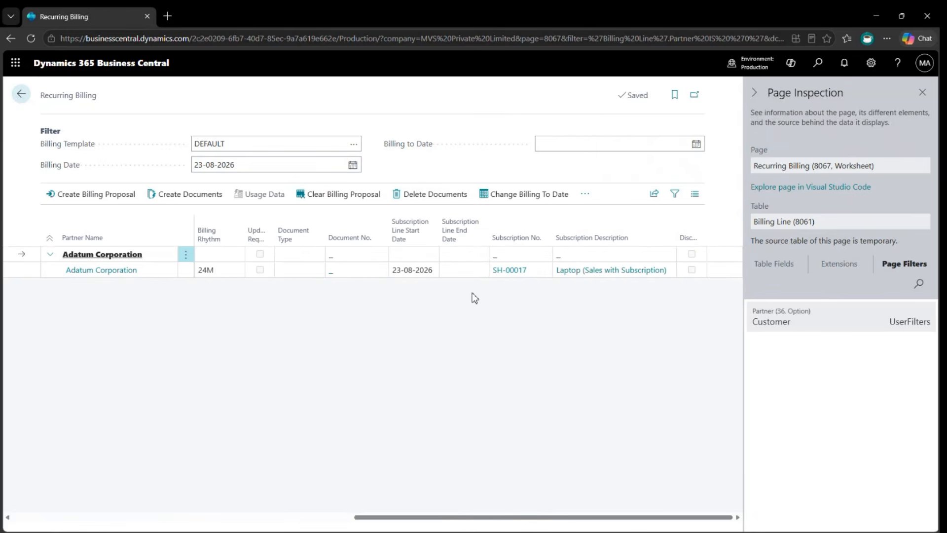
pyautogui.hscroll(-12, 474, 297)
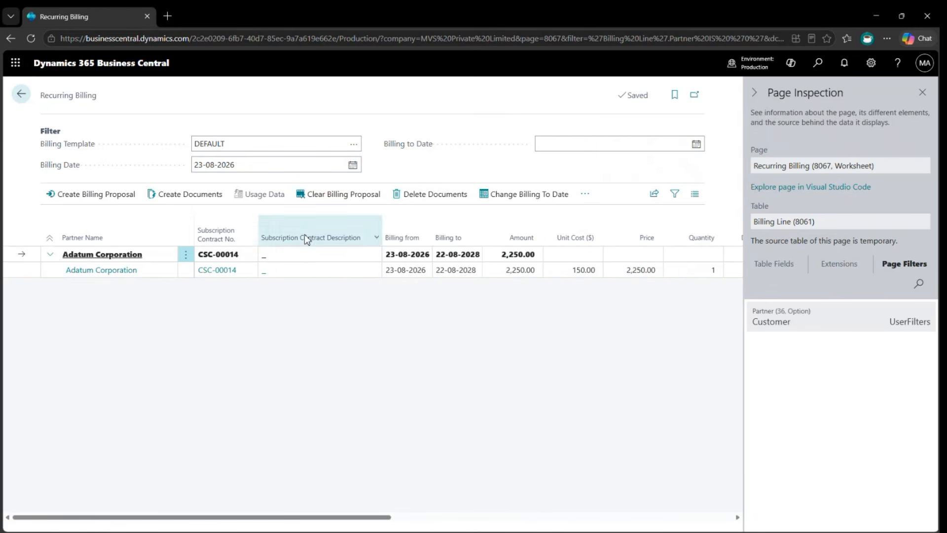
pyautogui.click(203, 195)
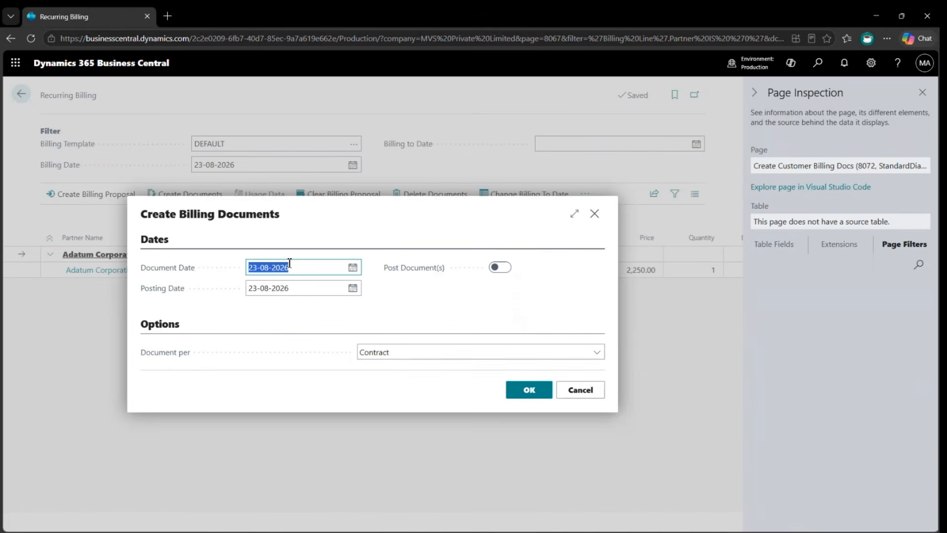
pyautogui.click(419, 353)
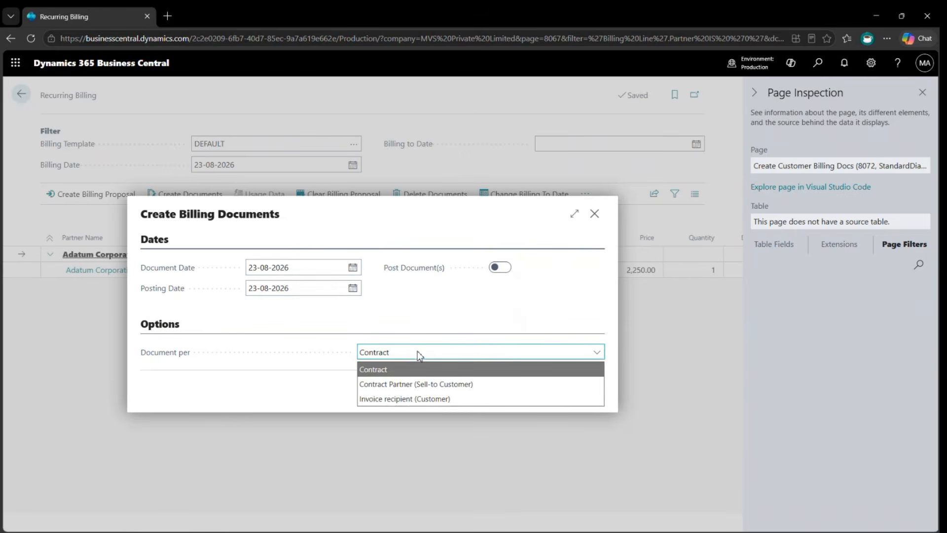
pyautogui.click(419, 353)
pyautogui.click(525, 389)
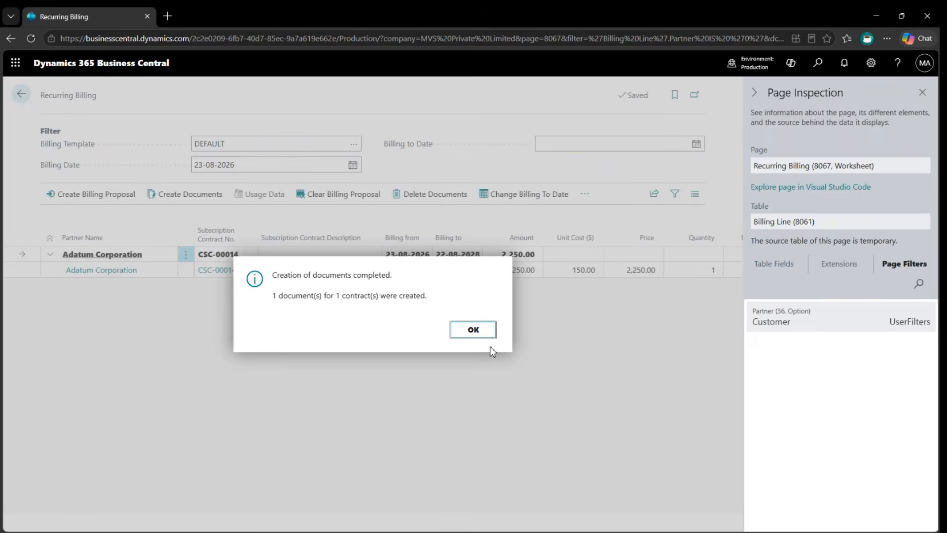
pyautogui.click(480, 328)
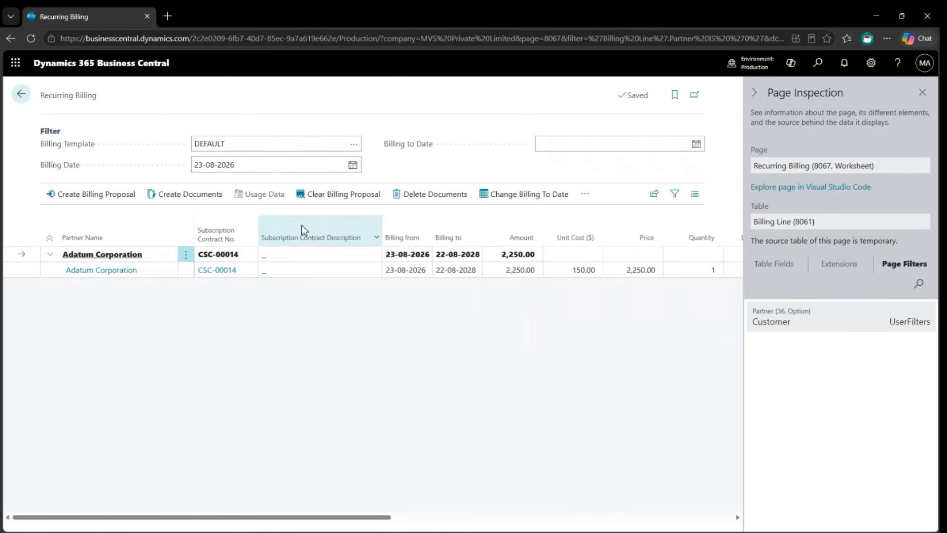
# Open the sales invoice created for the billing line and review its contract, warranty, billing period and amount details.
pyautogui.hscroll(10, 475, 280)
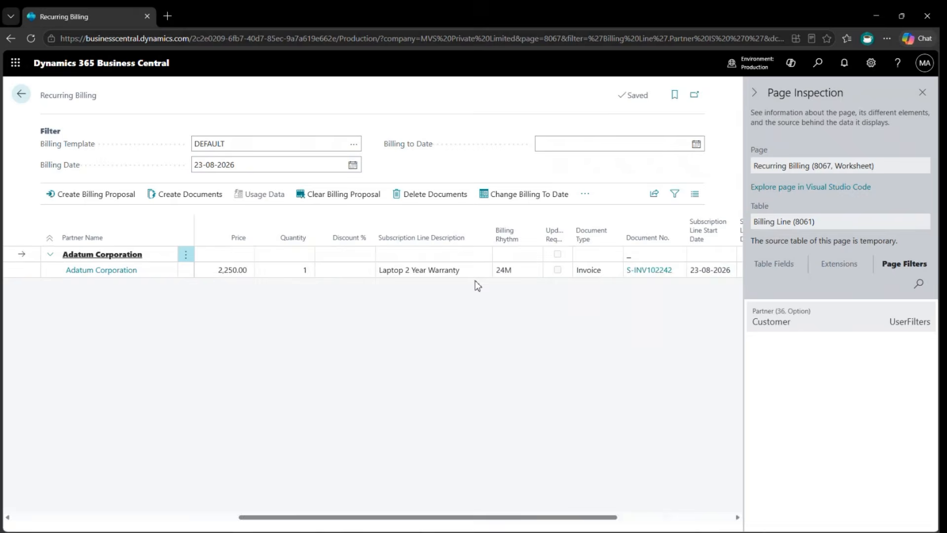
pyautogui.hscroll(5, 475, 280)
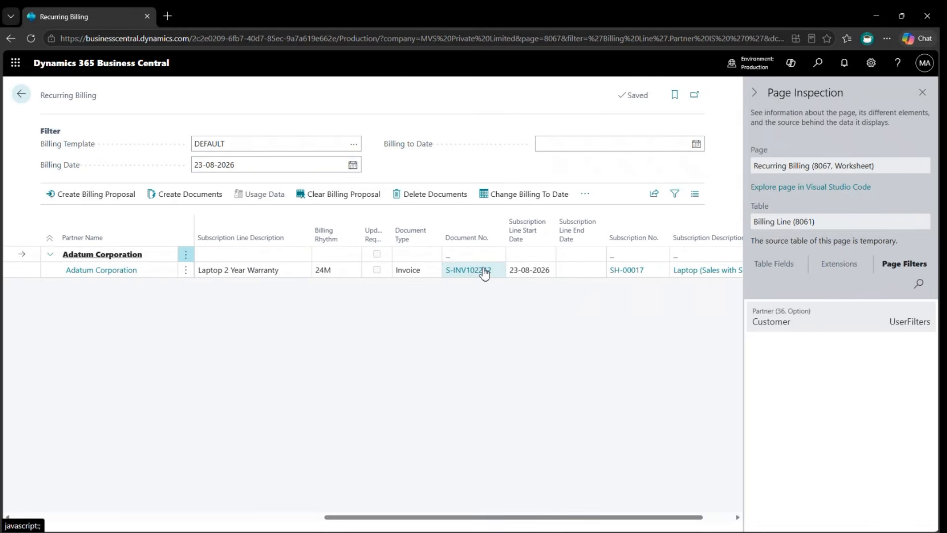
pyautogui.click(484, 271)
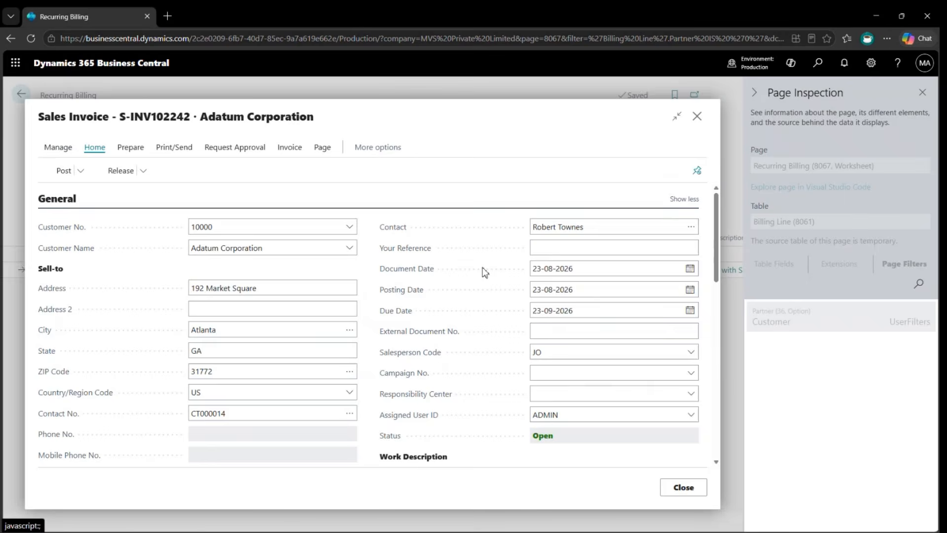
pyautogui.scroll(-10, 482, 271)
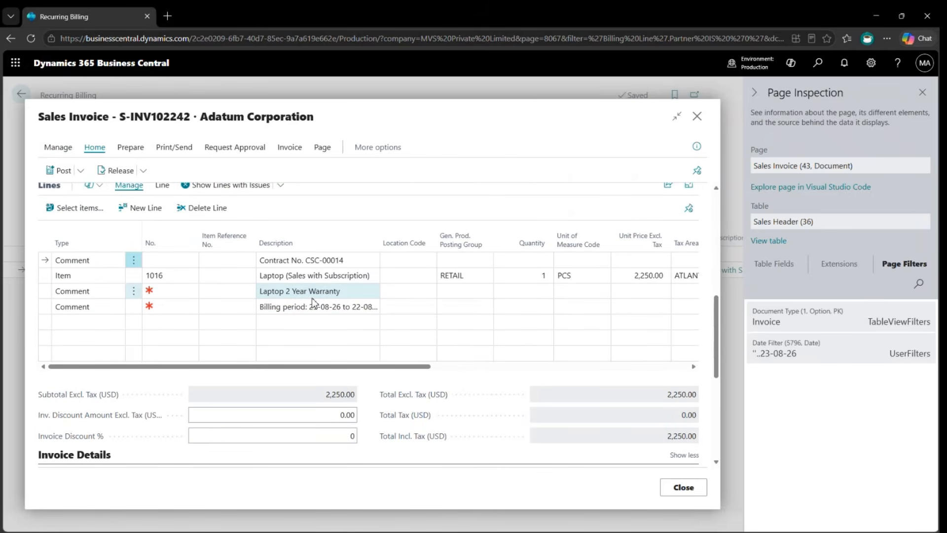
pyautogui.click(276, 292)
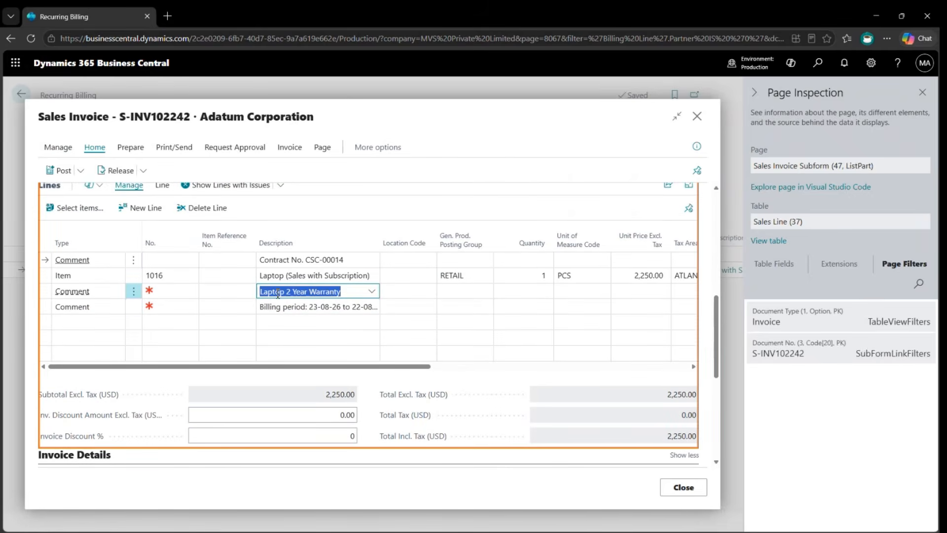
pyautogui.click(315, 307)
pyautogui.hscroll(3, 464, 311)
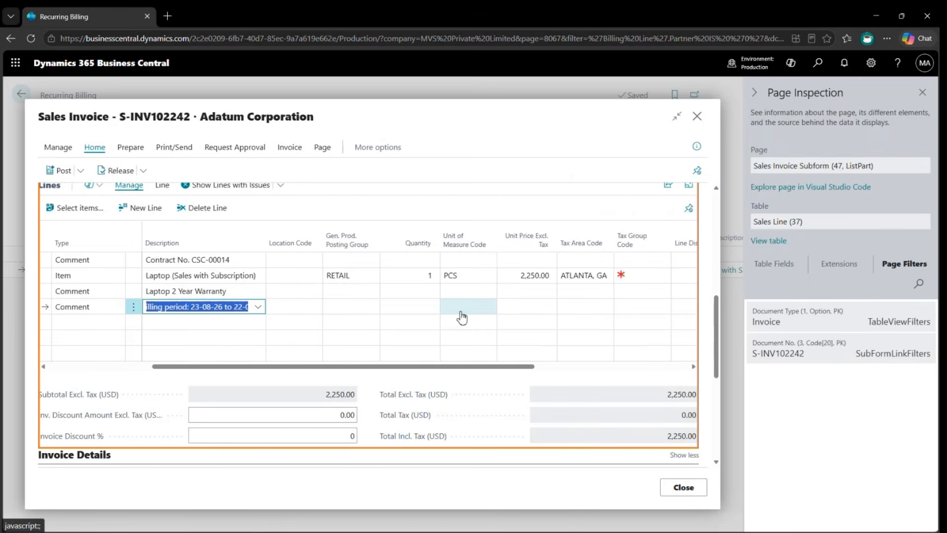
pyautogui.hscroll(3, 461, 316)
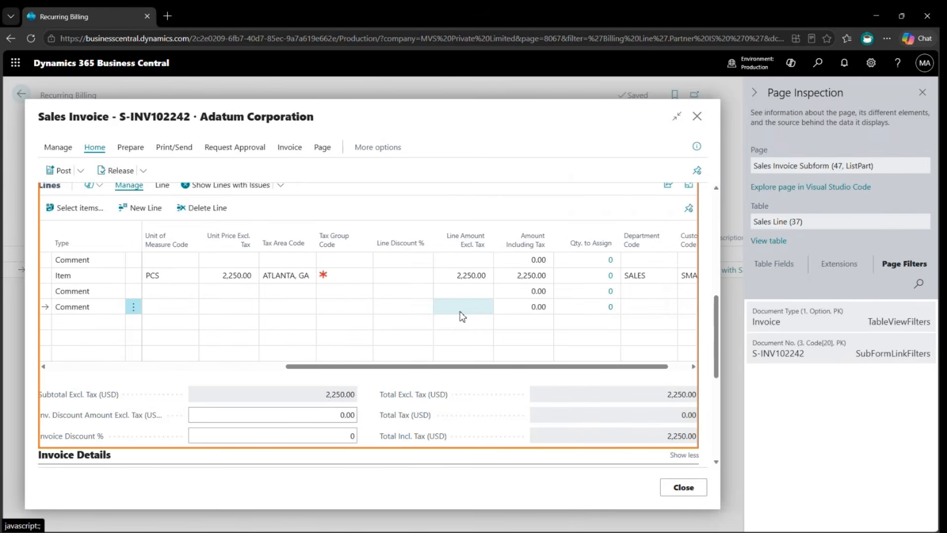
# Set the tax group code of the invoice's laptop item line to NONTAXABLE.
pyautogui.click(344, 276)
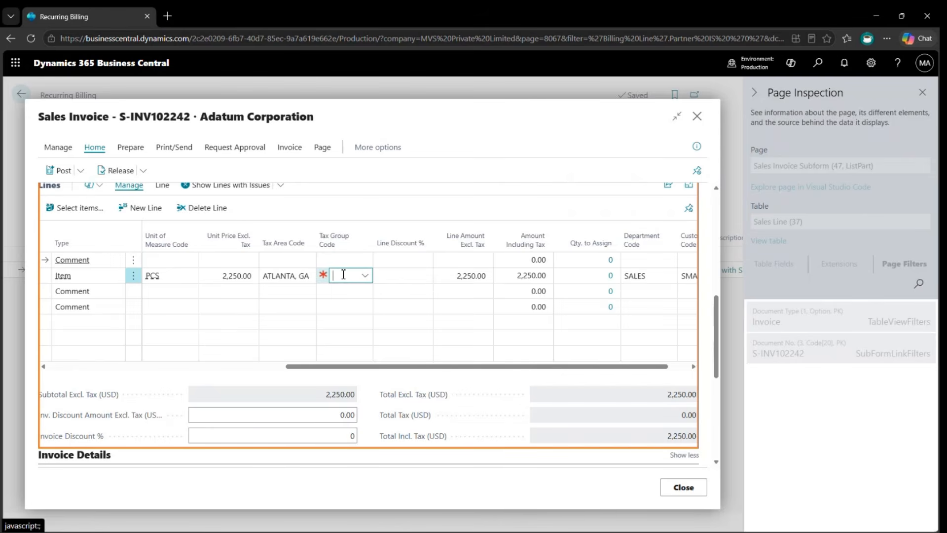
pyautogui.write('non')
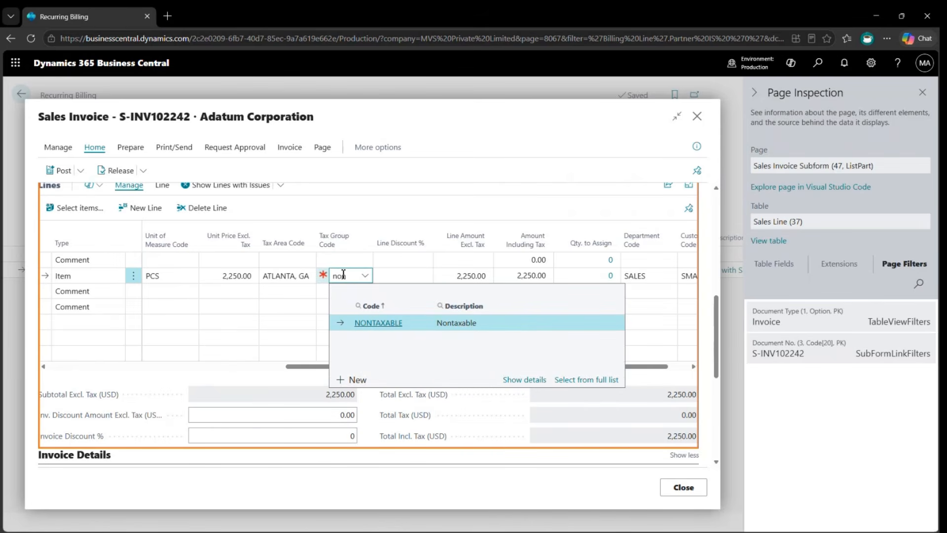
pyautogui.press('Tab')
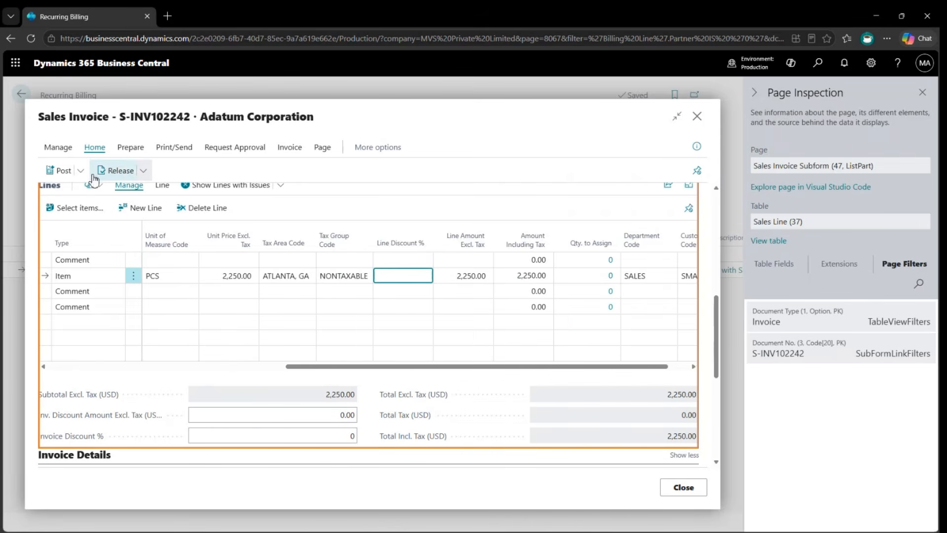
# Post the contract sales invoice and open the posted invoice.
pyautogui.click(60, 171)
pyautogui.click(426, 336)
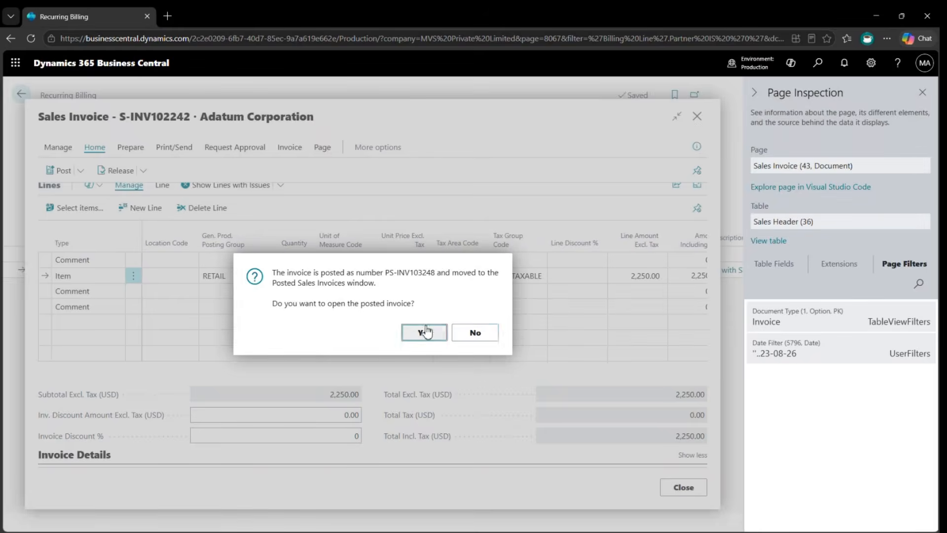
pyautogui.click(425, 332)
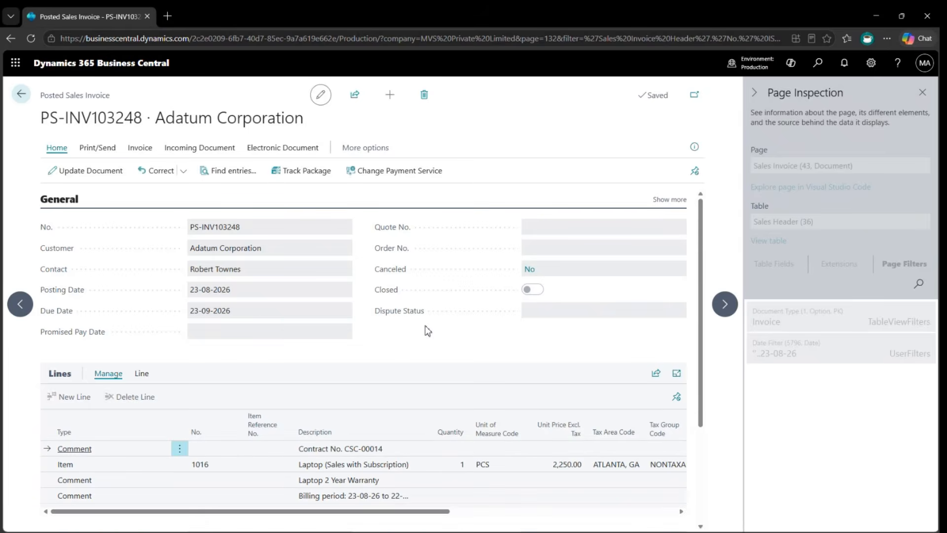
# Find the posted invoice's related entries and check the accounts used in its general ledger entries.
pyautogui.click(228, 171)
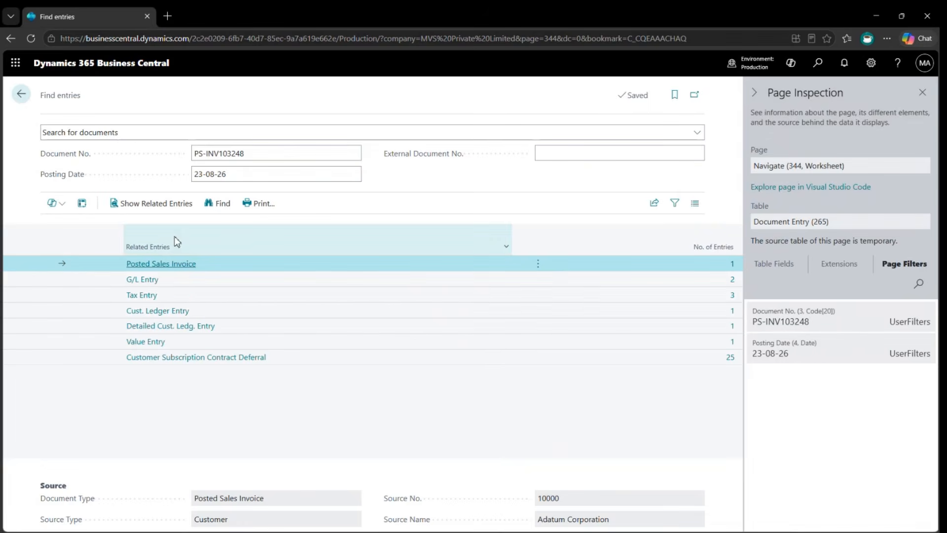
pyautogui.click(148, 281)
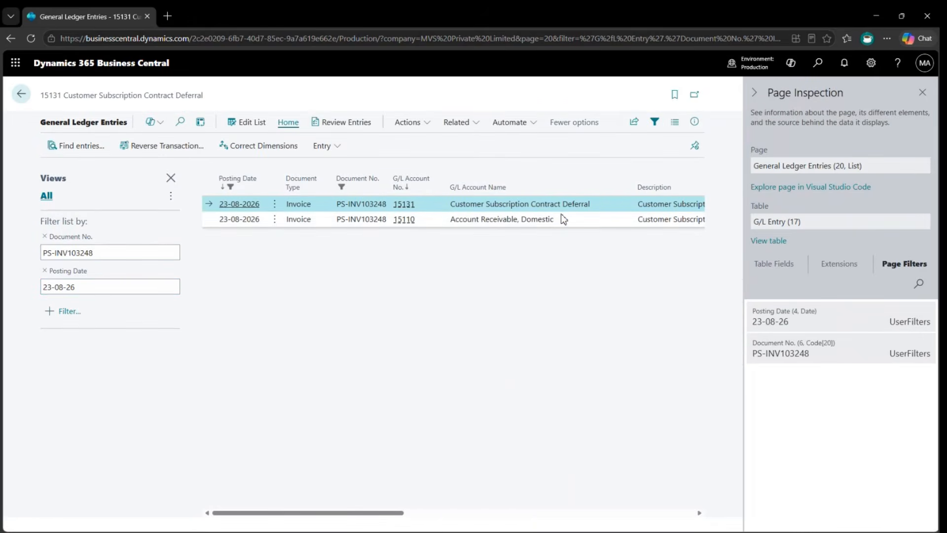
pyautogui.click(538, 223)
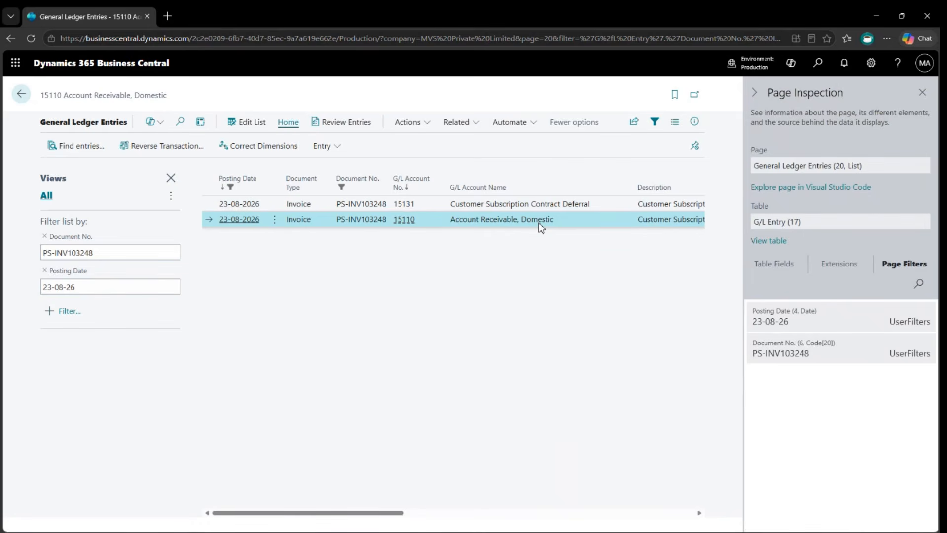
# Return to the posted sales invoice and preview its printout with the Standard Sales Invoice (Word) layout.
pyautogui.click(21, 94)
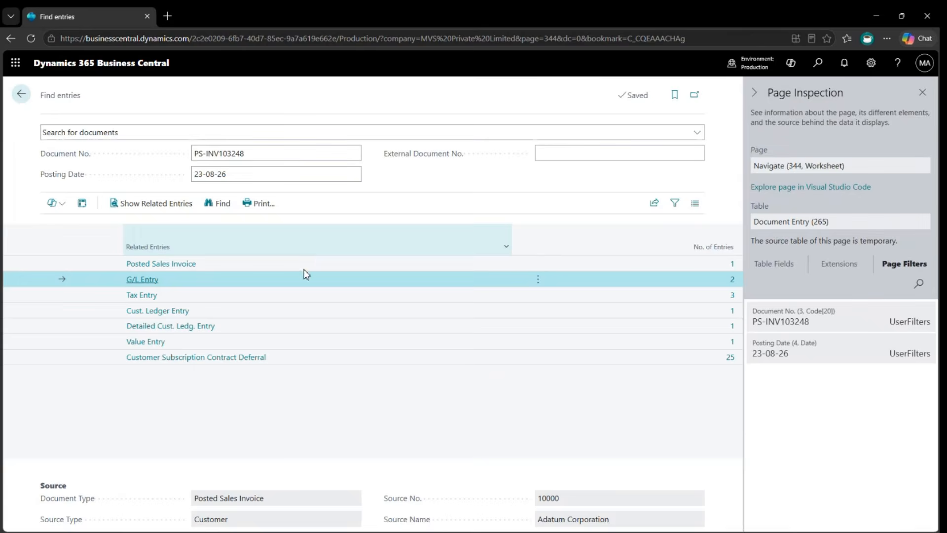
pyautogui.press('Escape')
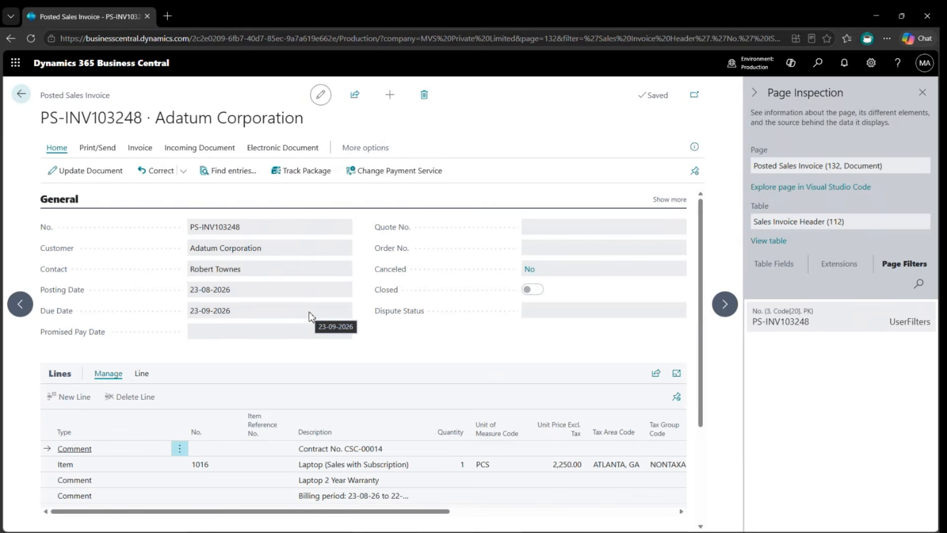
pyautogui.scroll(-2, 309, 311)
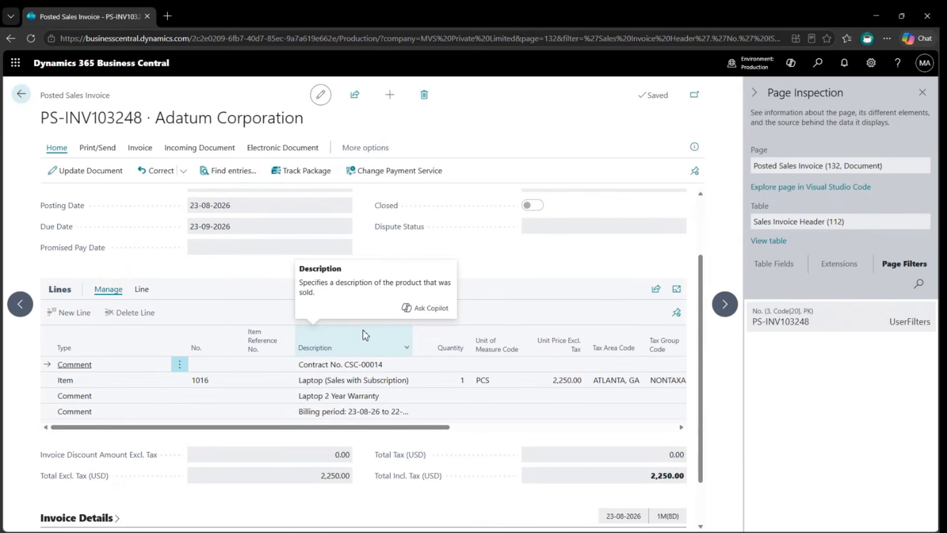
pyautogui.click(98, 149)
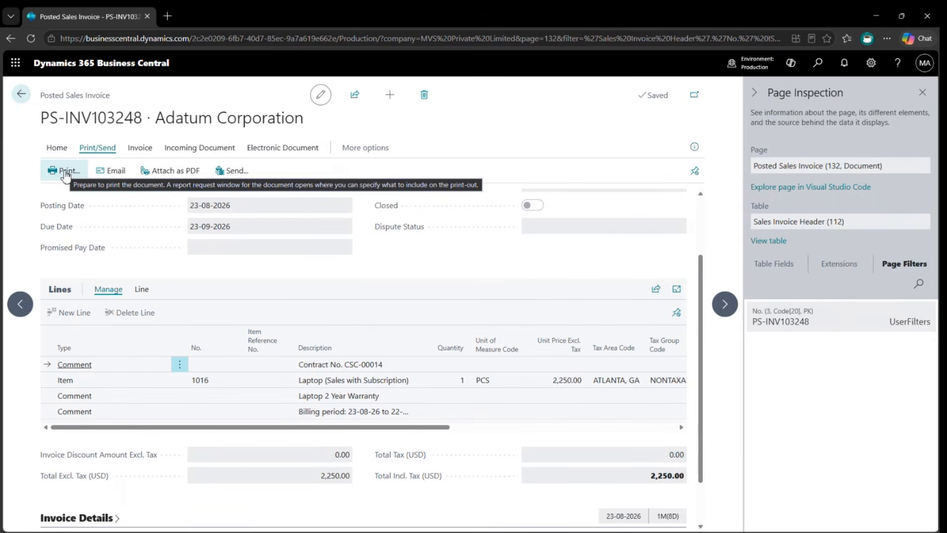
pyautogui.click(65, 171)
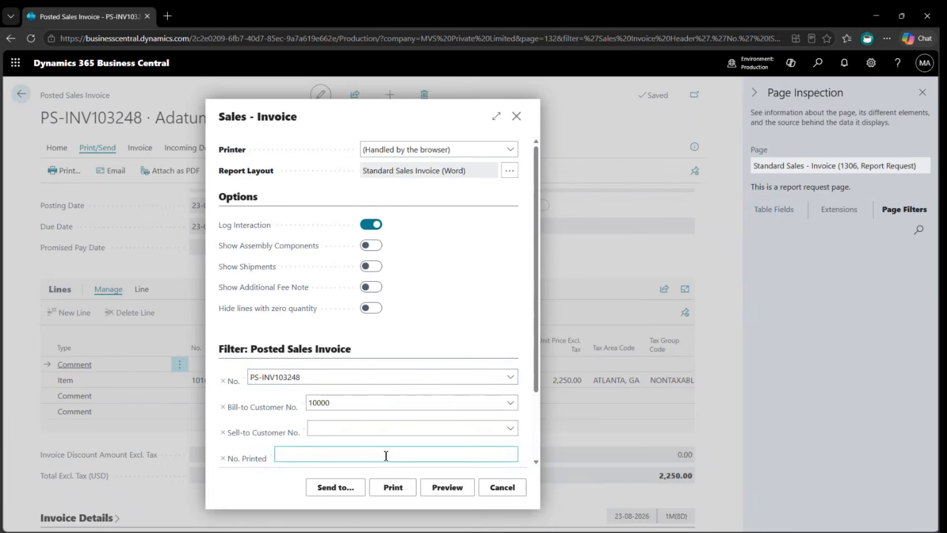
pyautogui.click(438, 489)
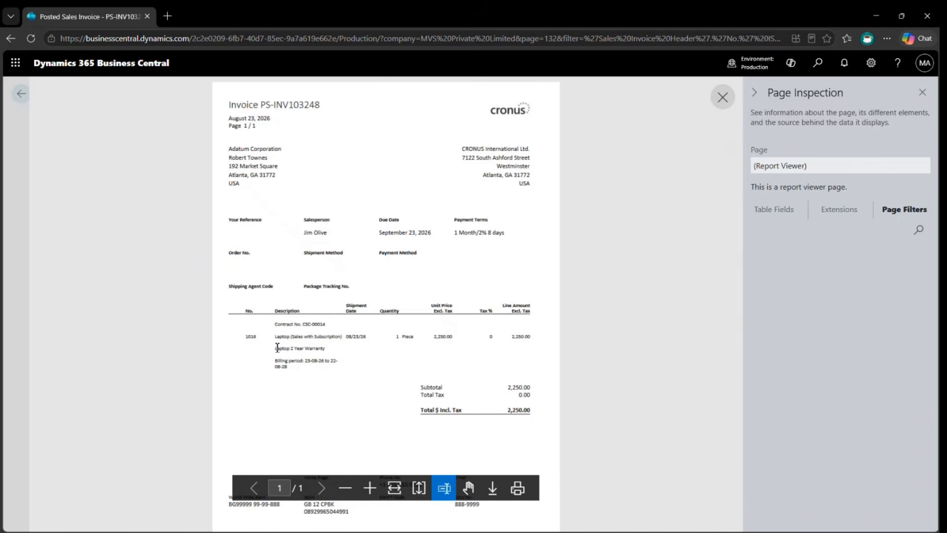
pyautogui.scroll(3, 277, 348)
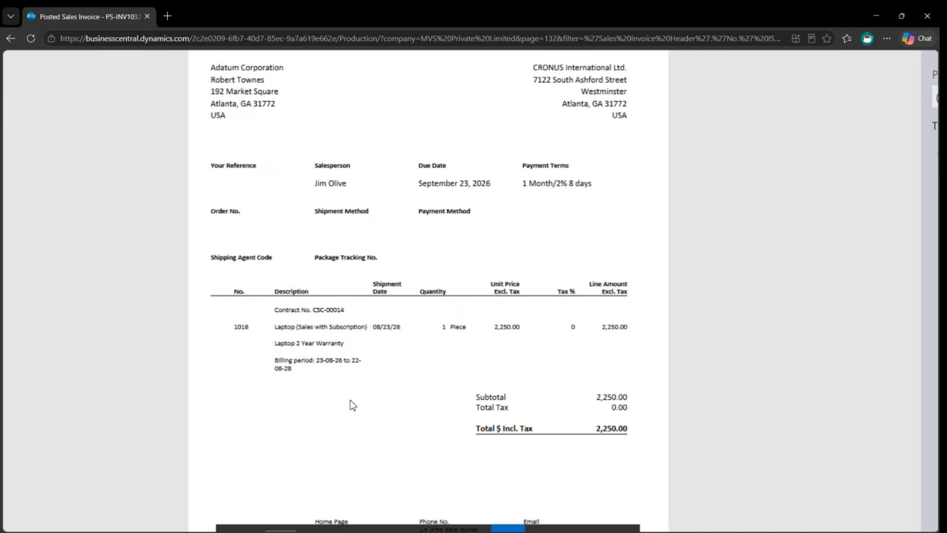
pyautogui.scroll(-2, 352, 405)
pyautogui.press('Escape')
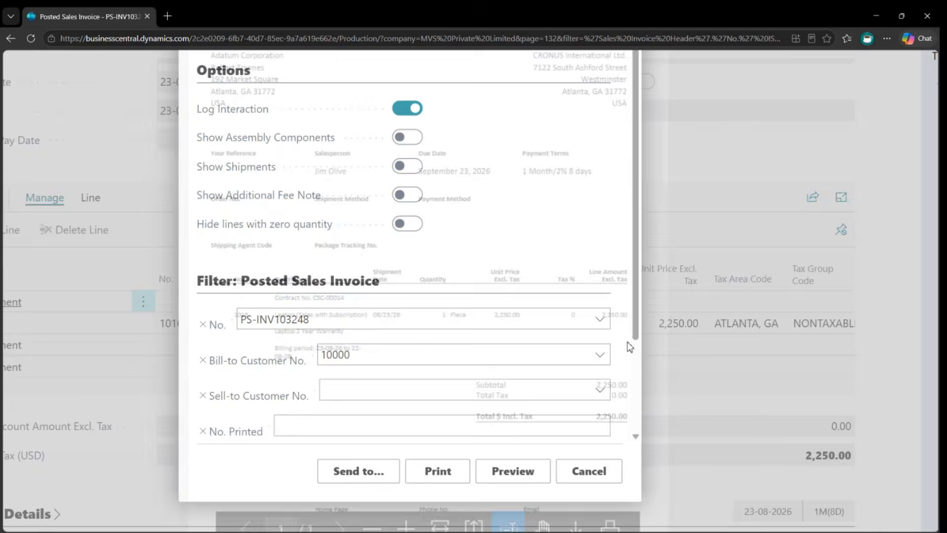
# Change the report layout to Sales Invoice for Subscription Billing (Word) and preview the posted invoice.
pyautogui.scroll(-3, 546, 242)
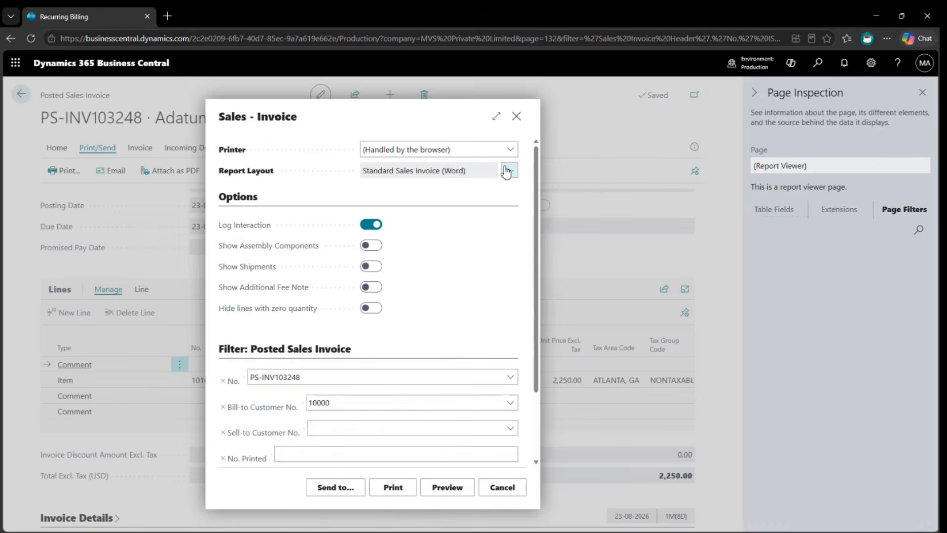
pyautogui.click(508, 170)
pyautogui.click(352, 255)
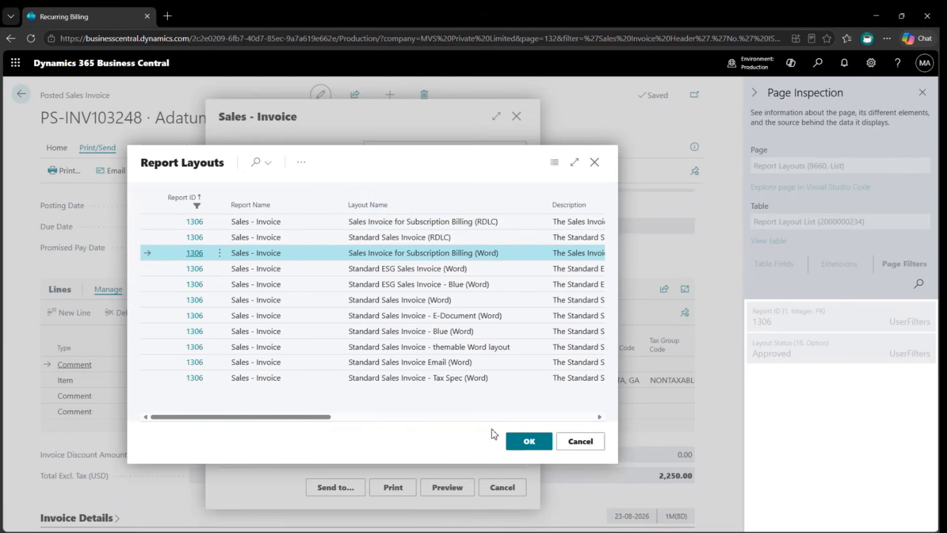
pyautogui.click(538, 449)
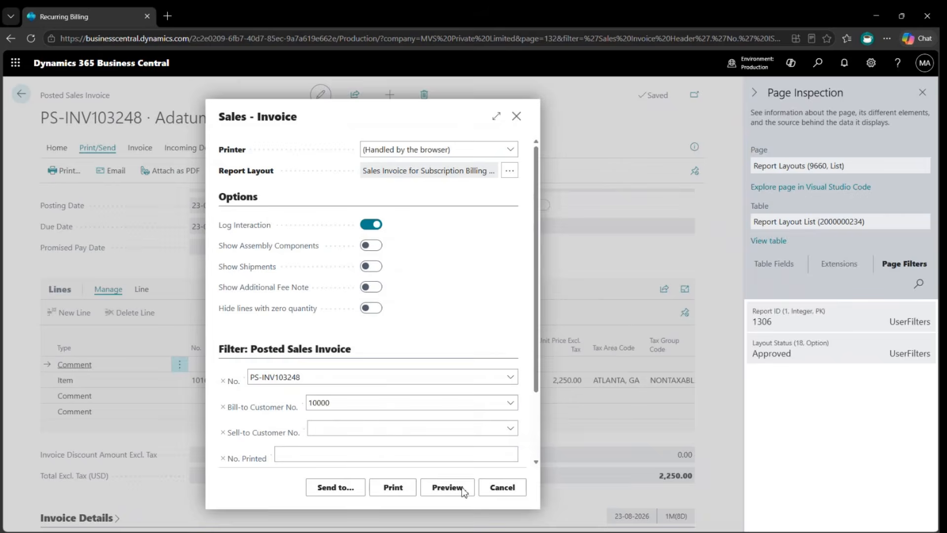
pyautogui.click(458, 486)
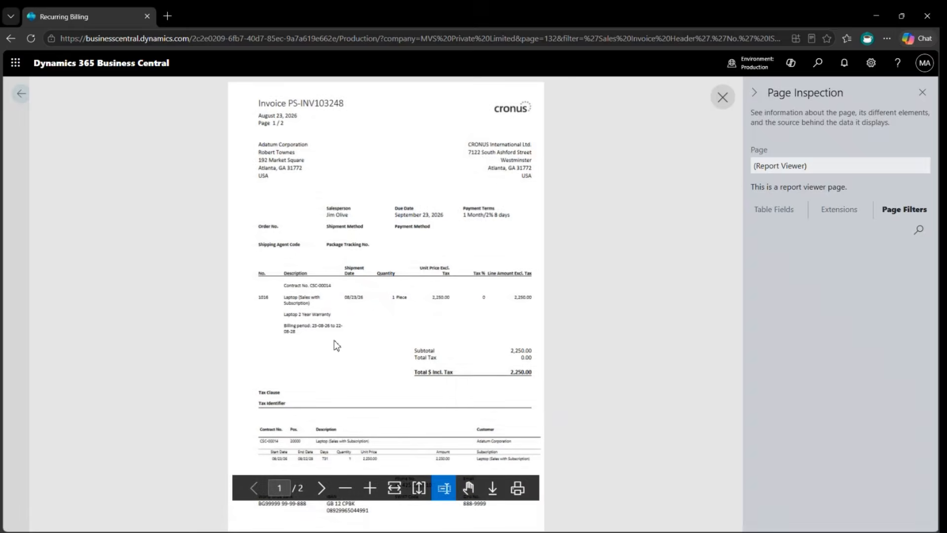
# Examine the contract number, warranty, billing period and contract detail section in the subscription billing invoice preview, and close it.
pyautogui.scroll(3, 333, 340)
pyautogui.scroll(1, 334, 339)
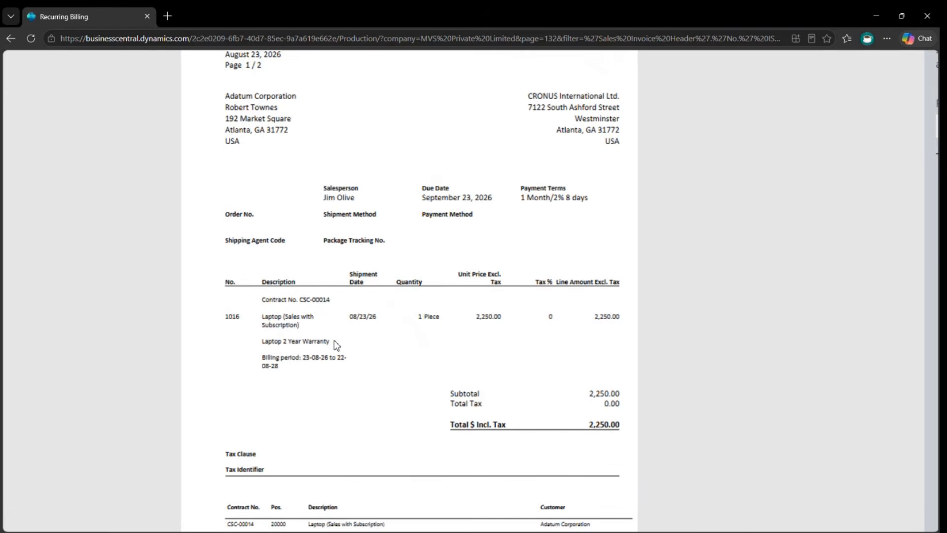
pyautogui.scroll(-2, 335, 343)
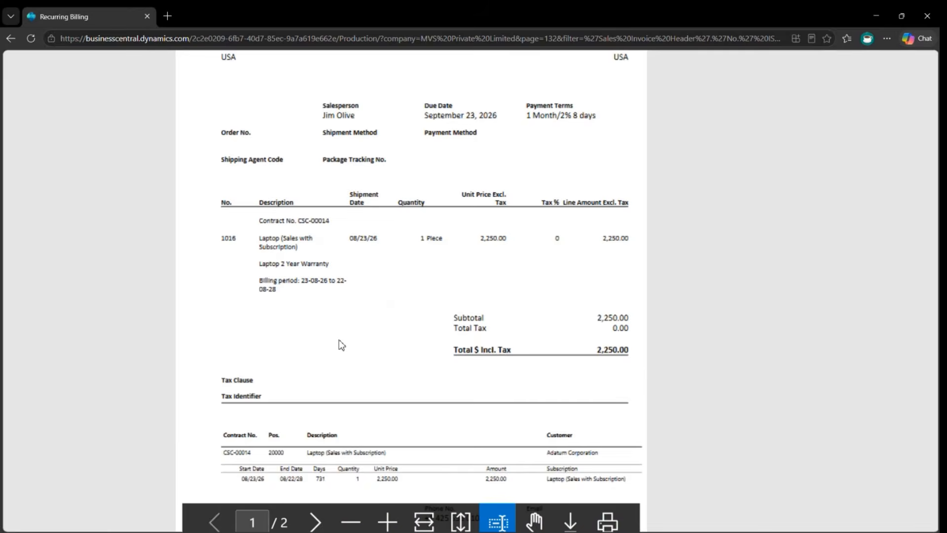
pyautogui.scroll(-2, 341, 344)
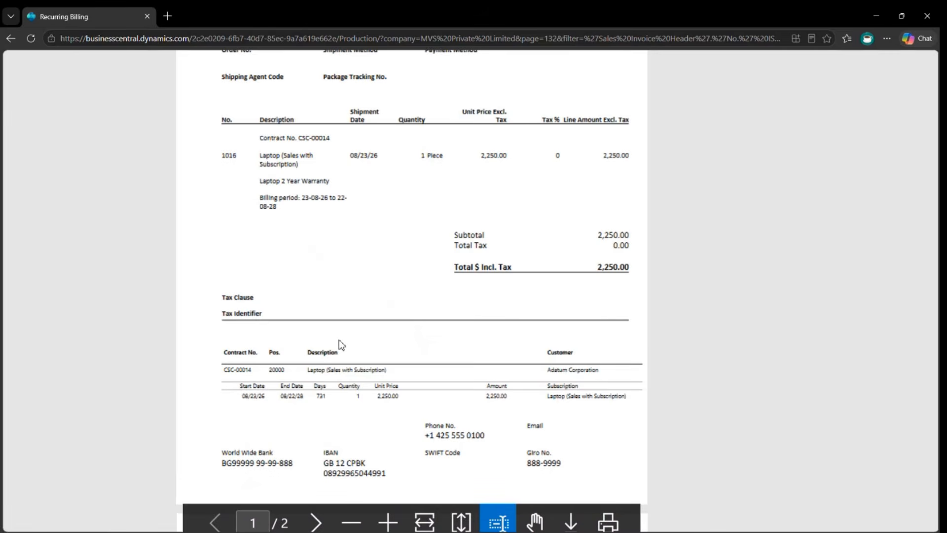
pyautogui.scroll(-6, 341, 344)
pyautogui.scroll(1, 342, 344)
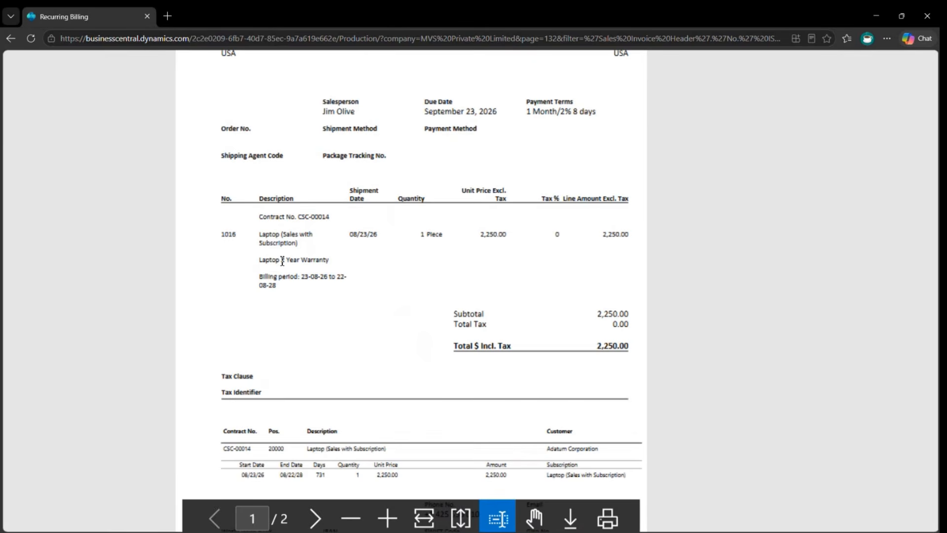
pyautogui.moveTo(267, 216); pyautogui.dragTo(332, 226)
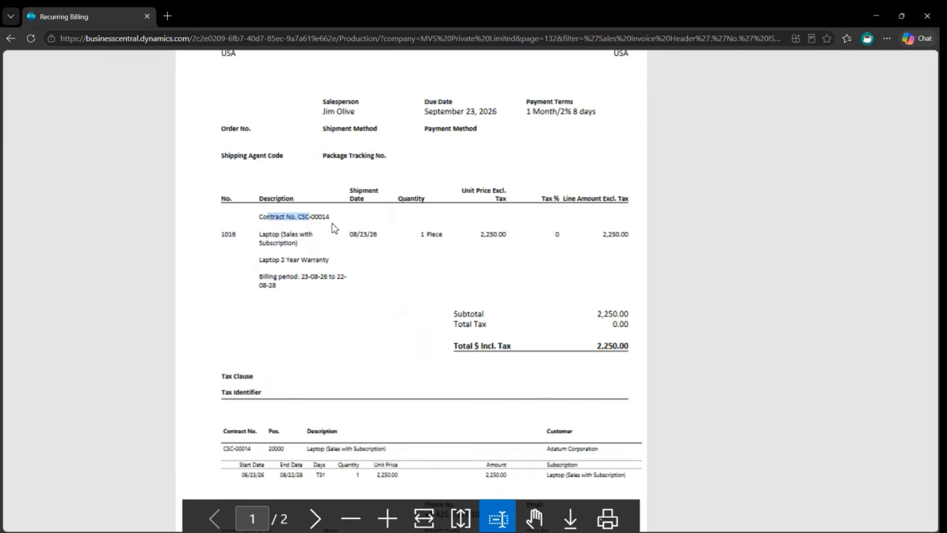
pyautogui.scroll(-1, 353, 232)
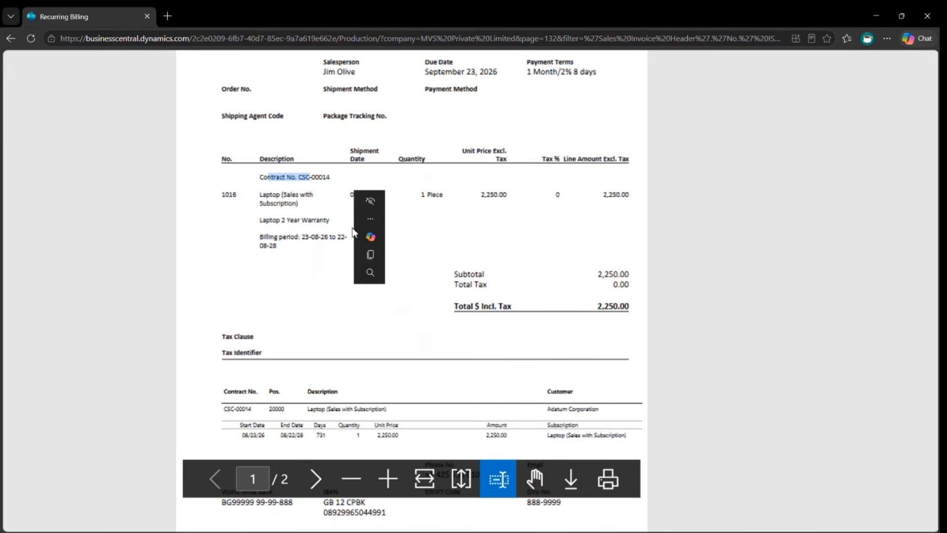
pyautogui.scroll(-3, 353, 232)
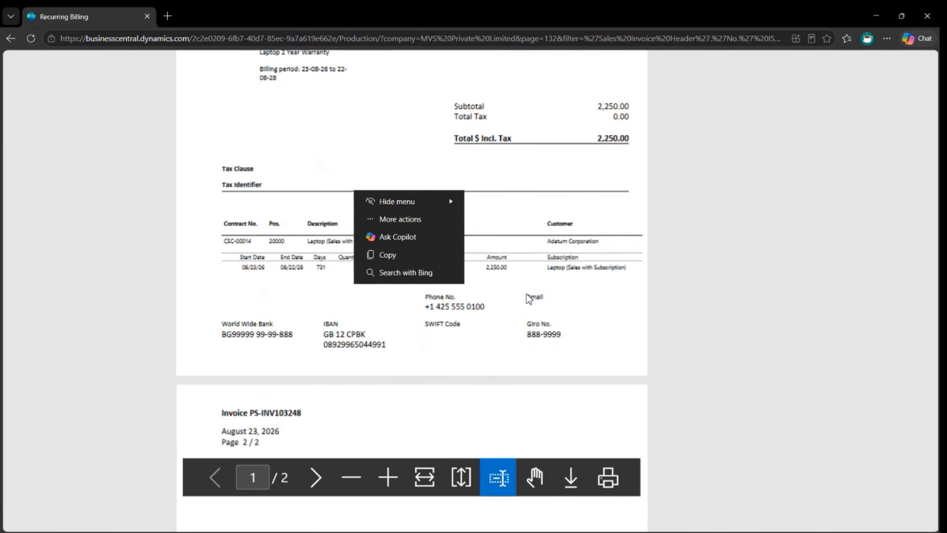
pyautogui.scroll(2, 568, 285)
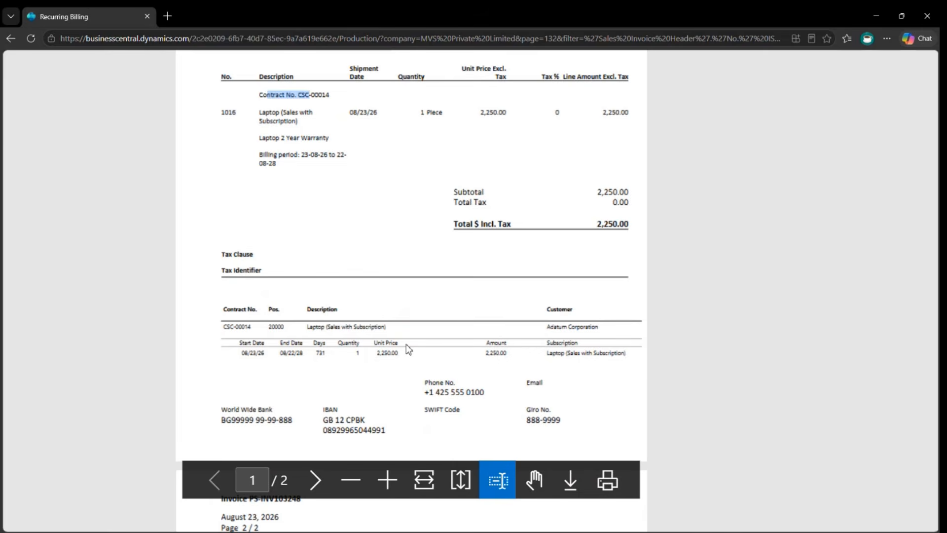
pyautogui.scroll(10, 407, 344)
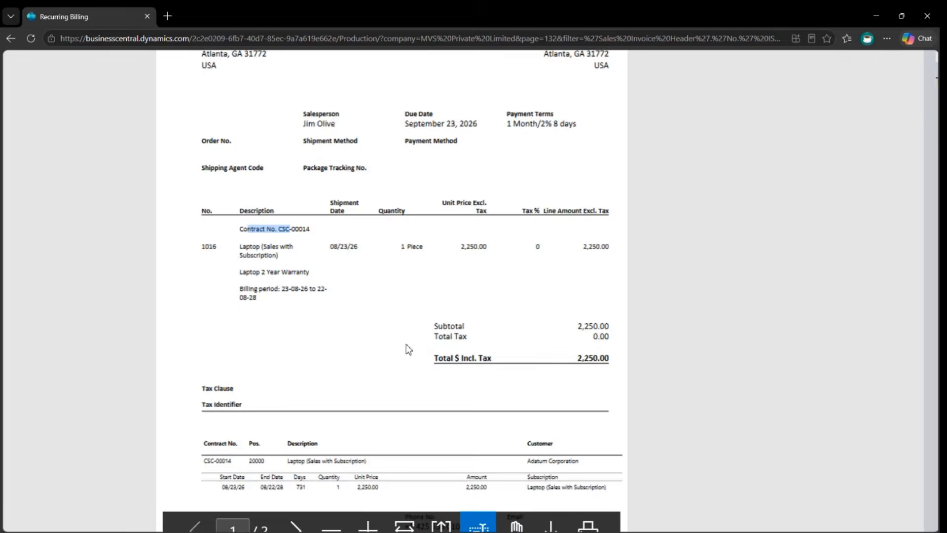
pyautogui.press('Escape')
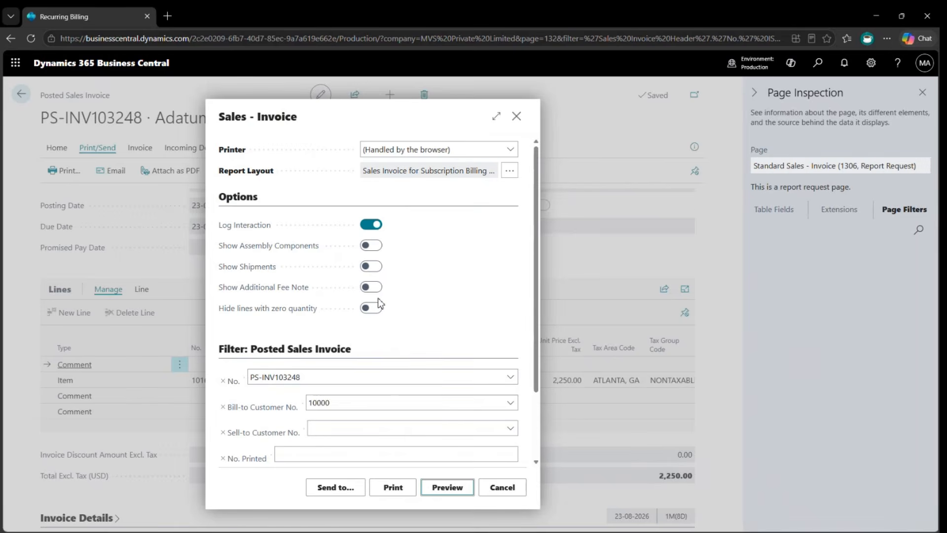
pyautogui.press('Escape')
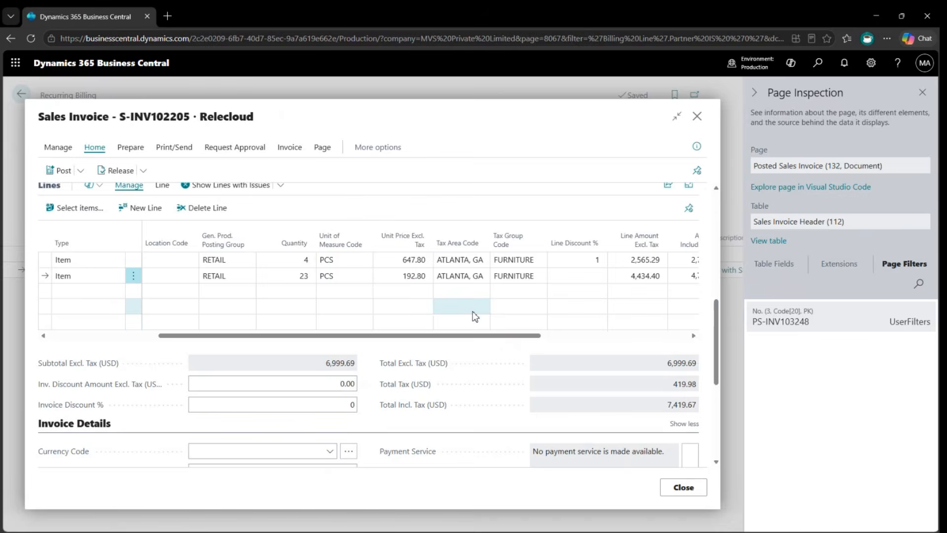
# Close the remaining sales invoice, return to the role center and reopen the Recurring Billing page.
pyautogui.press('Escape')
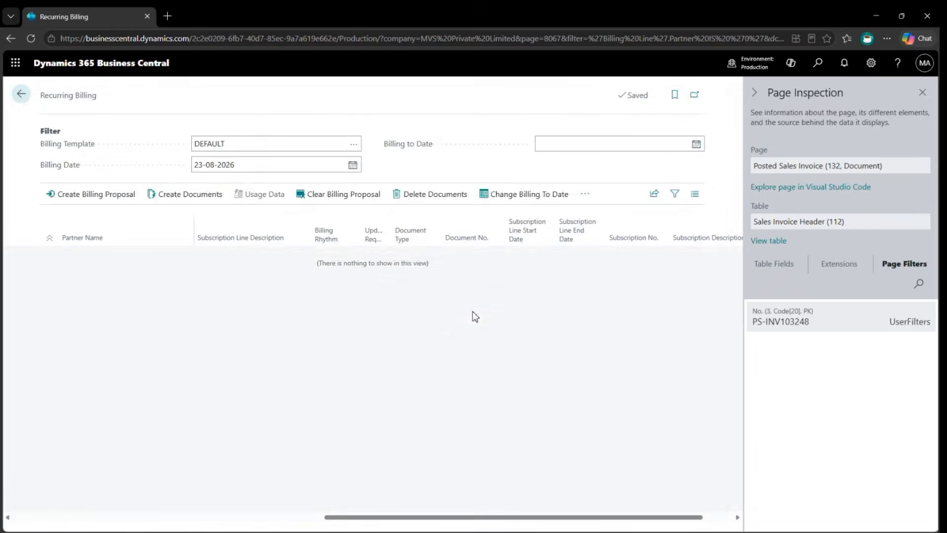
pyautogui.press('Escape')
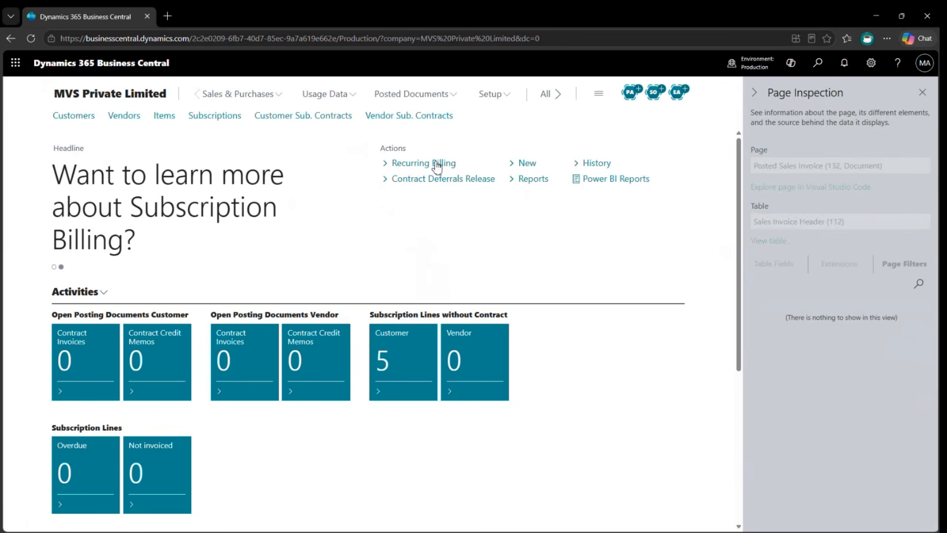
pyautogui.click(435, 163)
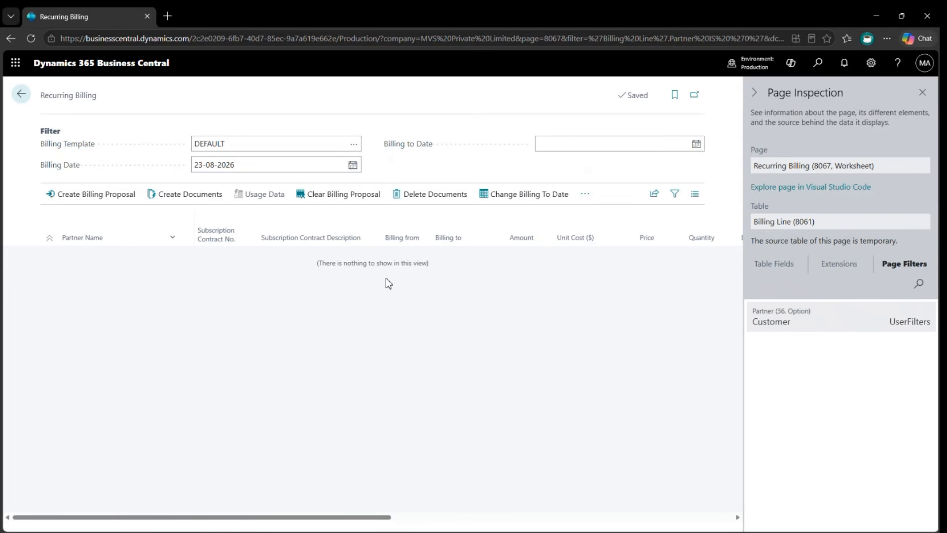
pyautogui.press('Escape')
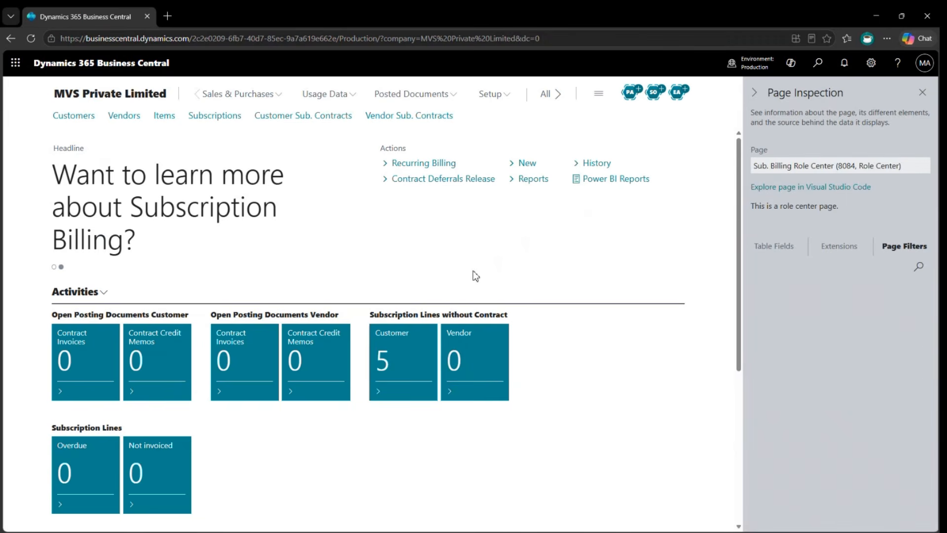
pyautogui.click(436, 164)
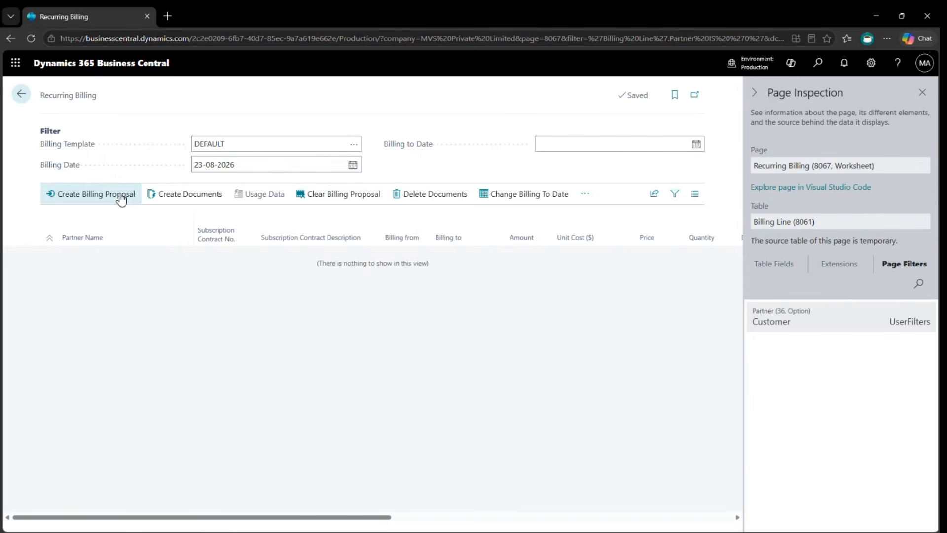
# Try the MAGZINES billing template in Recurring Billing and replace it with the NEWSPAPER template.
pyautogui.click(354, 144)
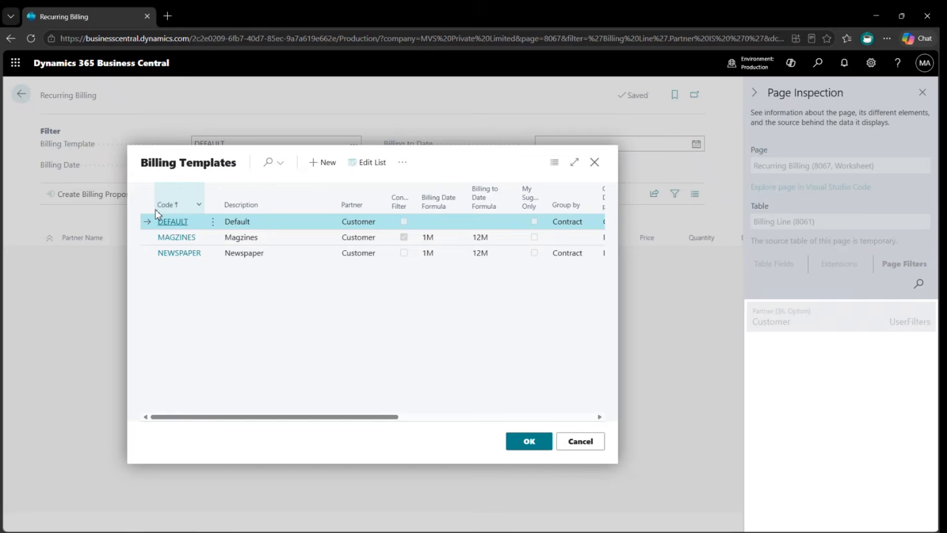
pyautogui.click(167, 233)
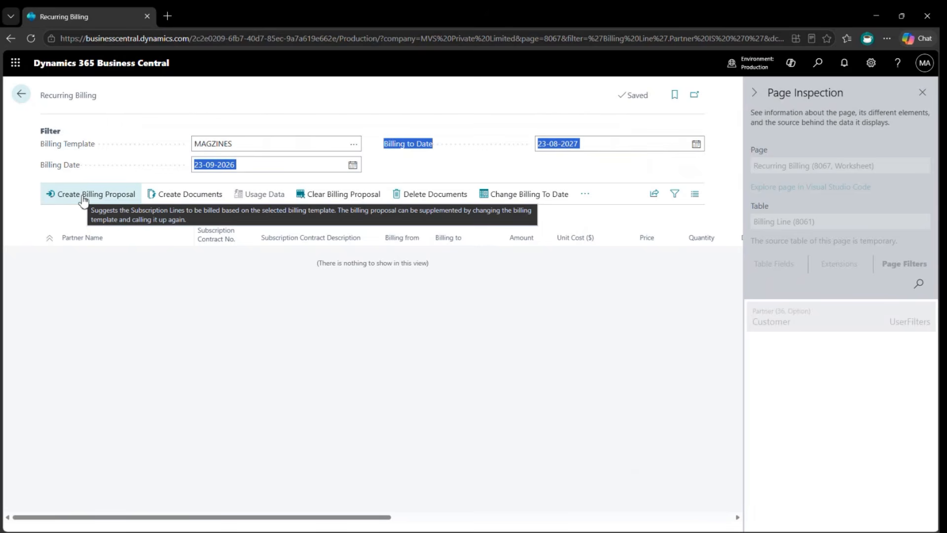
pyautogui.click(354, 144)
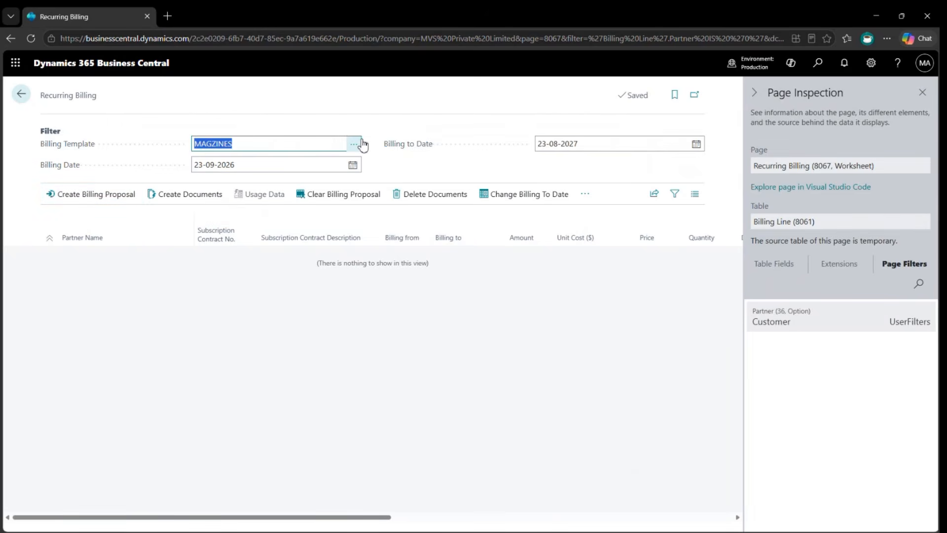
pyautogui.click(176, 251)
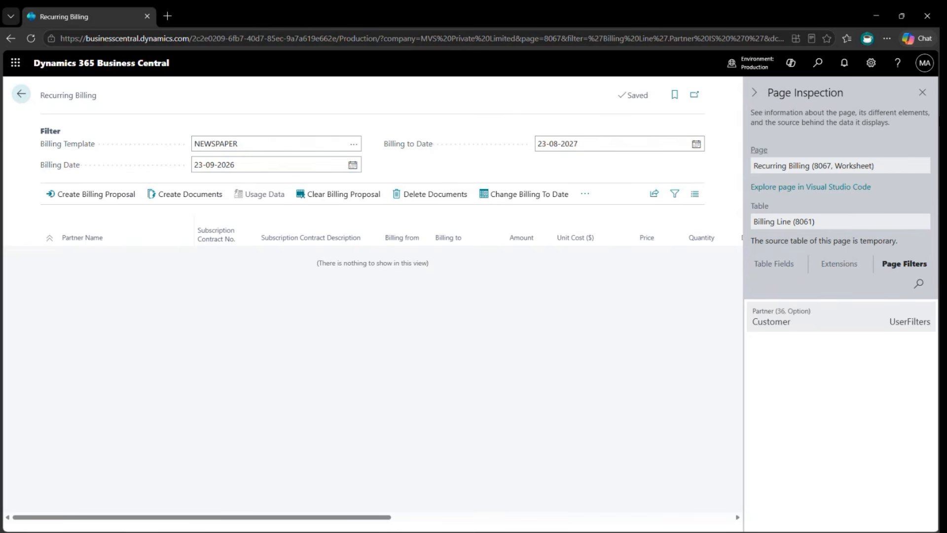
# Close the page inspection pane, leave Recurring Billing and open the Job Queue Entries list.
pyautogui.click(922, 93)
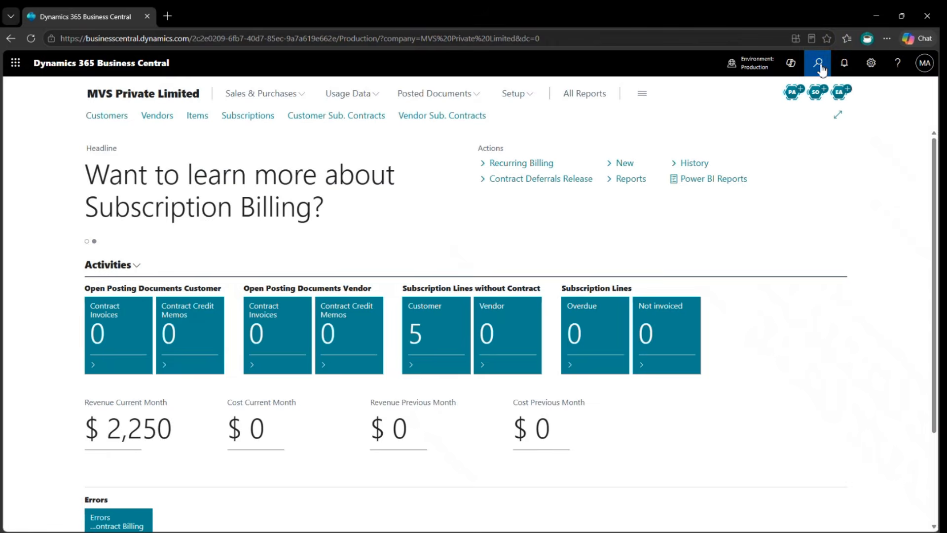
pyautogui.click(819, 64)
pyautogui.write('job queu')
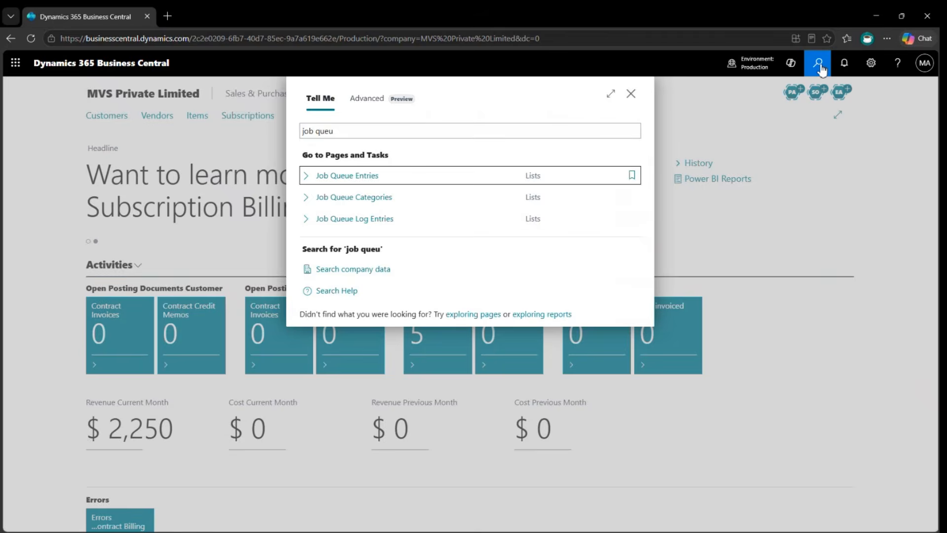
pyautogui.click(389, 176)
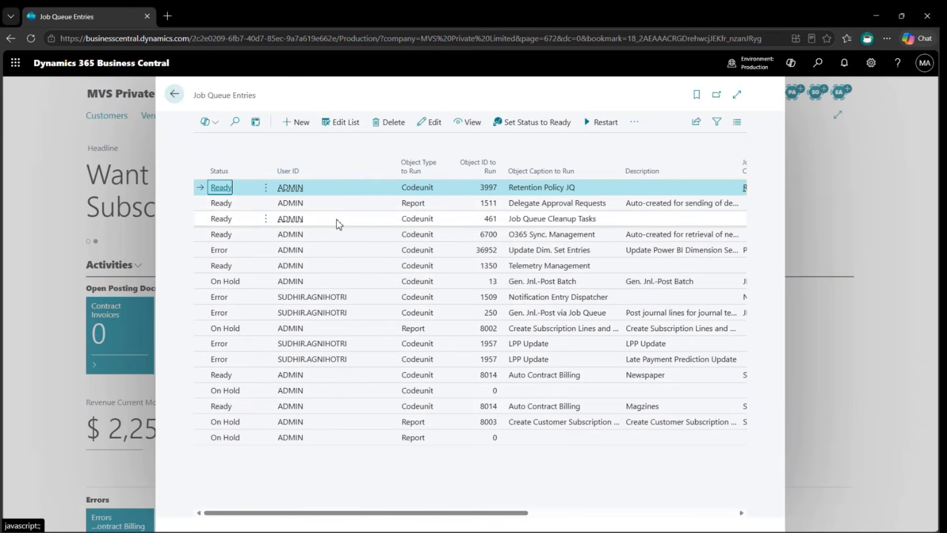
# Examine the subscription reports available as Object ID to Run for the Create Customer Subscription Contracts job queue entry, and close the entry.
pyautogui.click(223, 422)
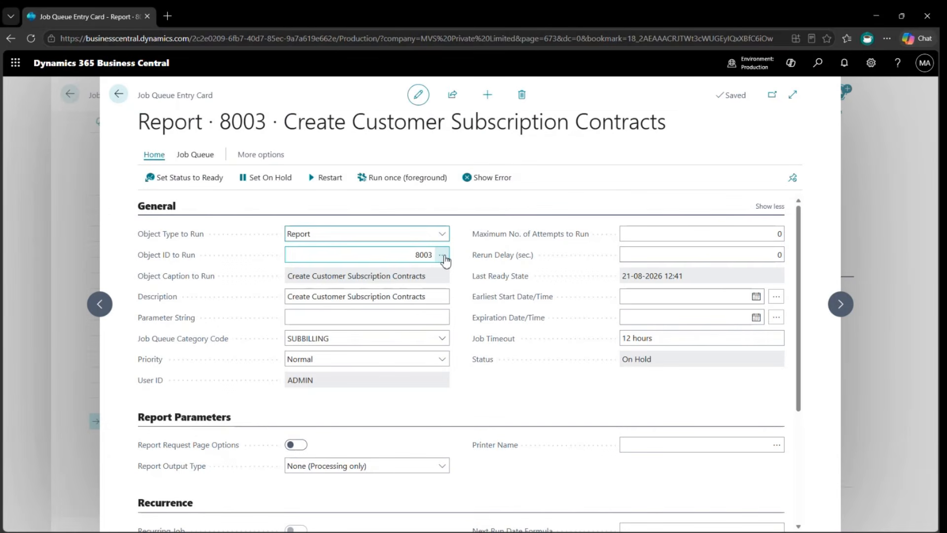
pyautogui.click(444, 257)
pyautogui.click(444, 258)
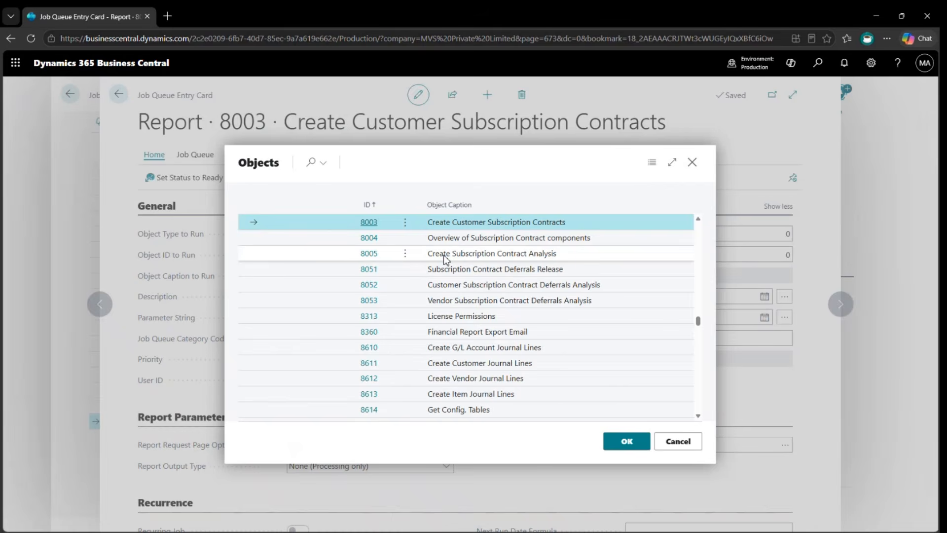
pyautogui.scroll(1, 493, 269)
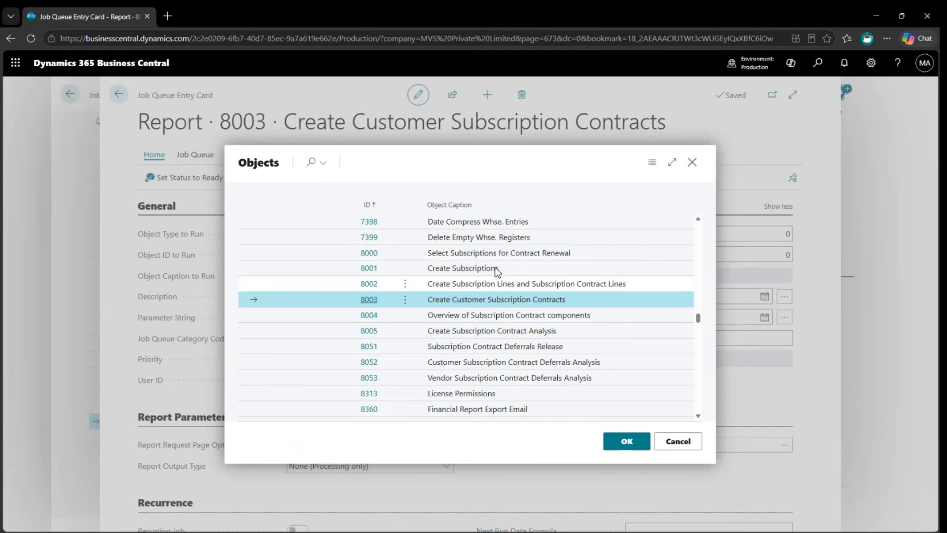
pyautogui.click(486, 274)
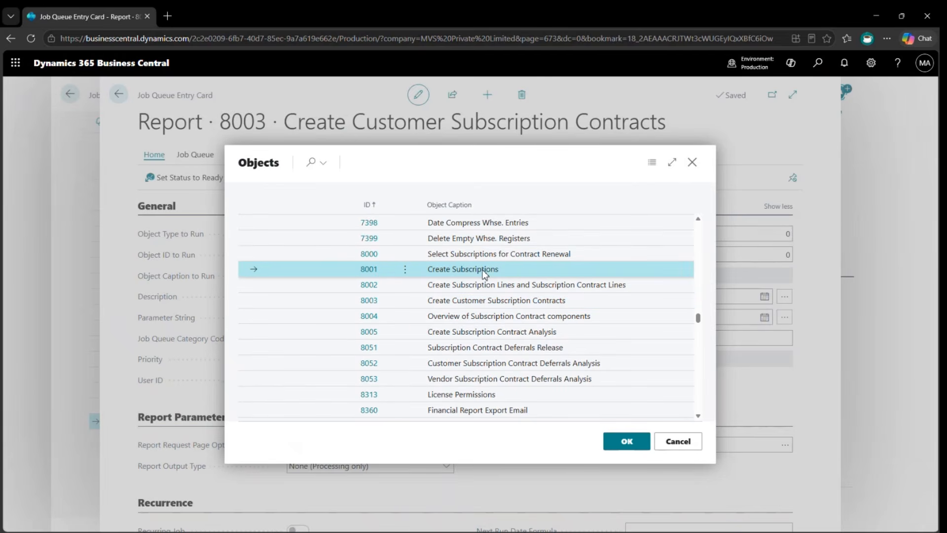
pyautogui.click(522, 255)
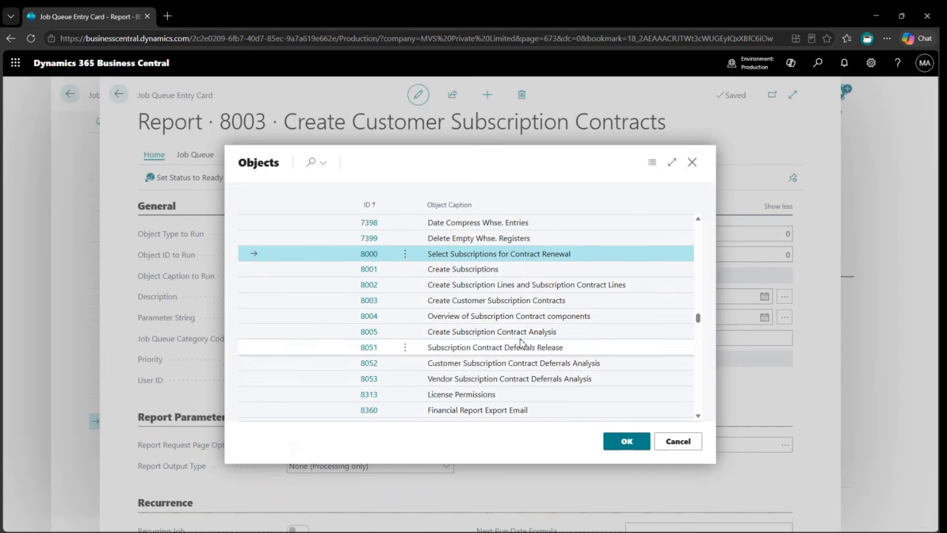
pyautogui.scroll(-1, 559, 389)
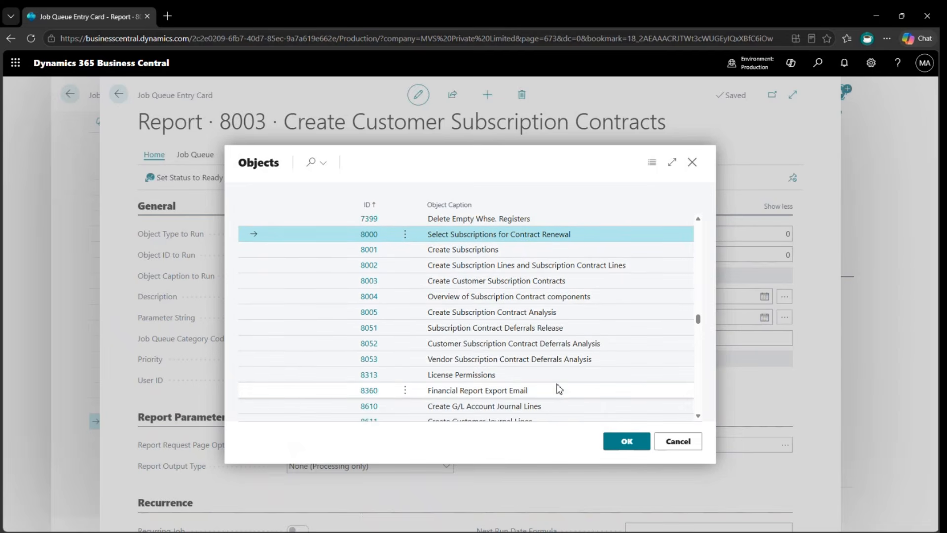
pyautogui.scroll(-1, 559, 389)
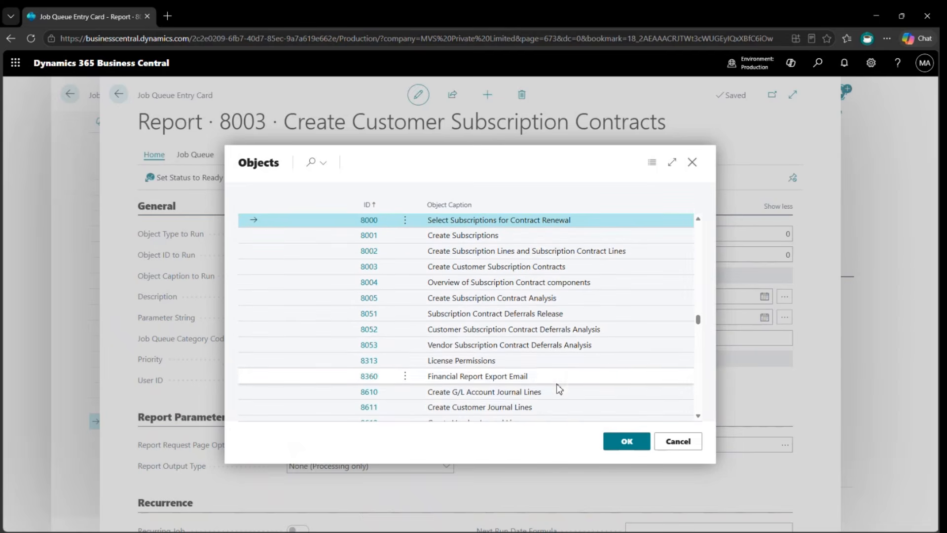
pyautogui.click(578, 344)
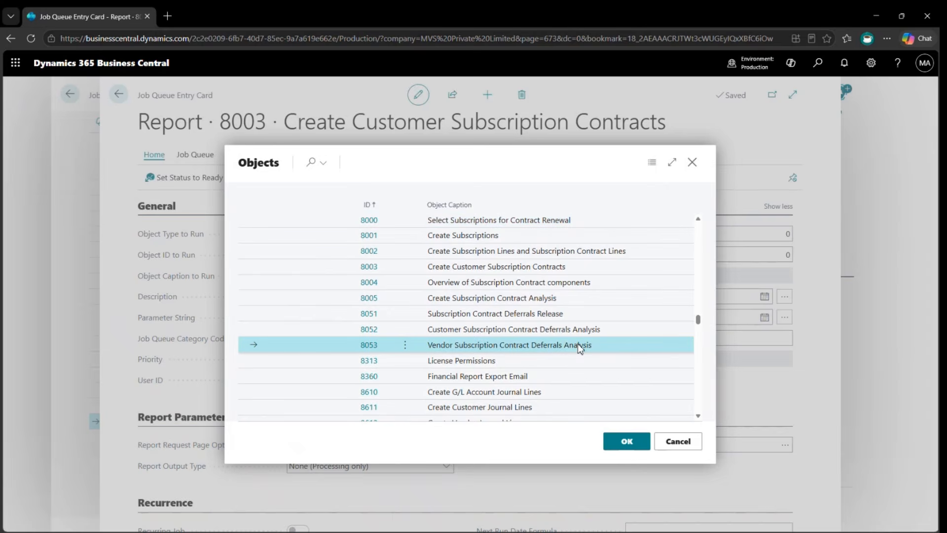
pyautogui.press('Escape')
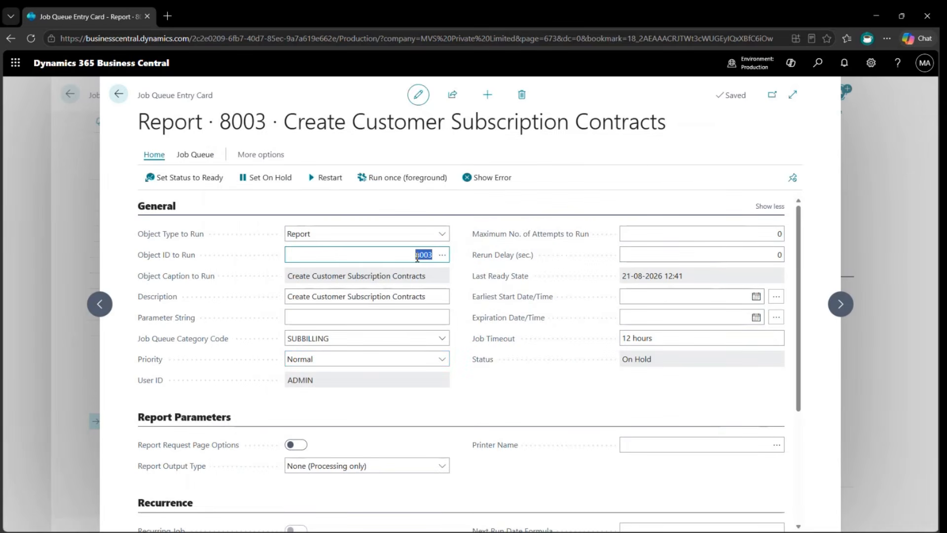
pyautogui.press('Escape')
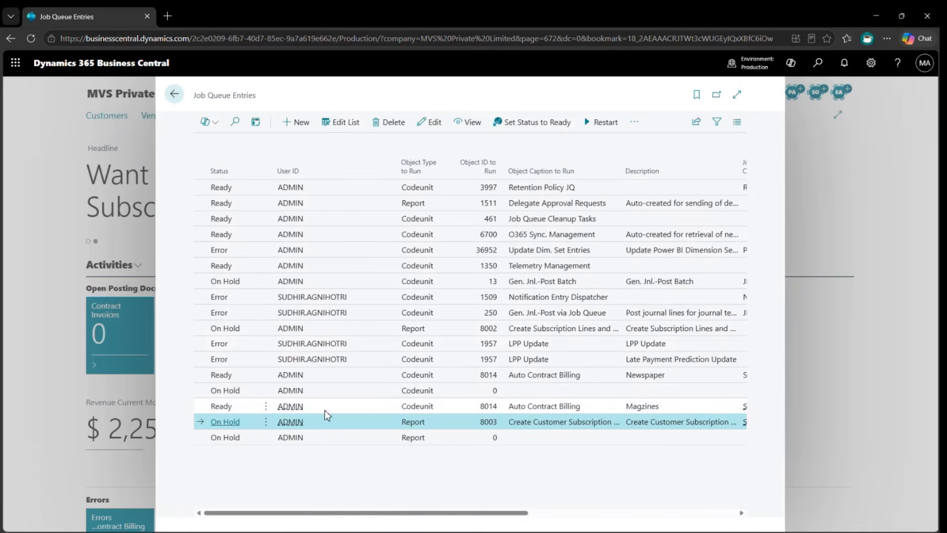
# Change the Create Customer Subscription Contracts entry's Object Type to Run to Codeunit and open the lookup for Object ID to Run.
pyautogui.click(220, 422)
pyautogui.click(442, 236)
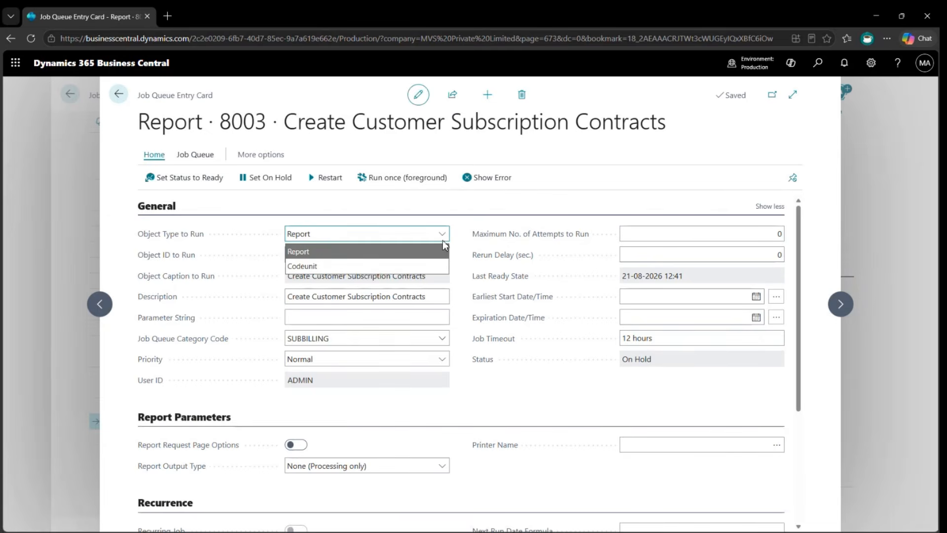
pyautogui.click(395, 266)
pyautogui.click(436, 254)
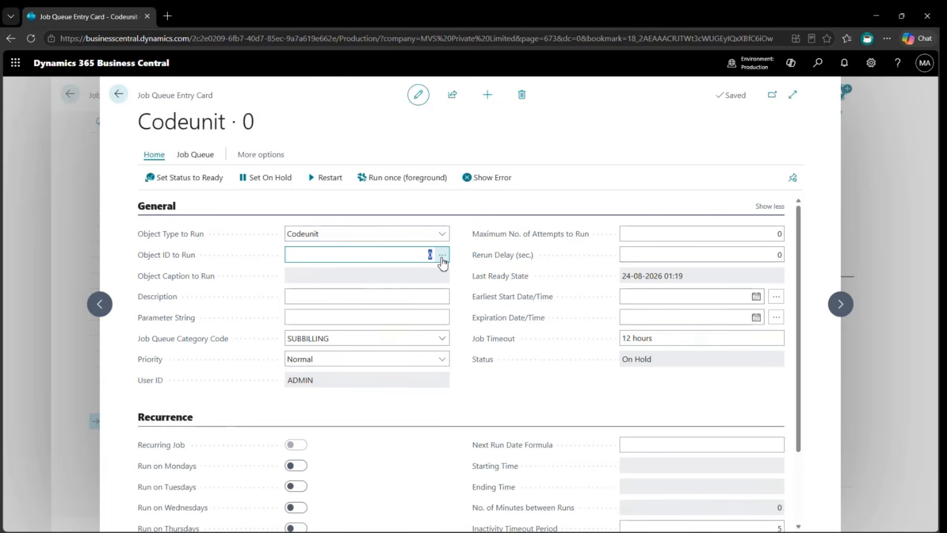
pyautogui.click(442, 257)
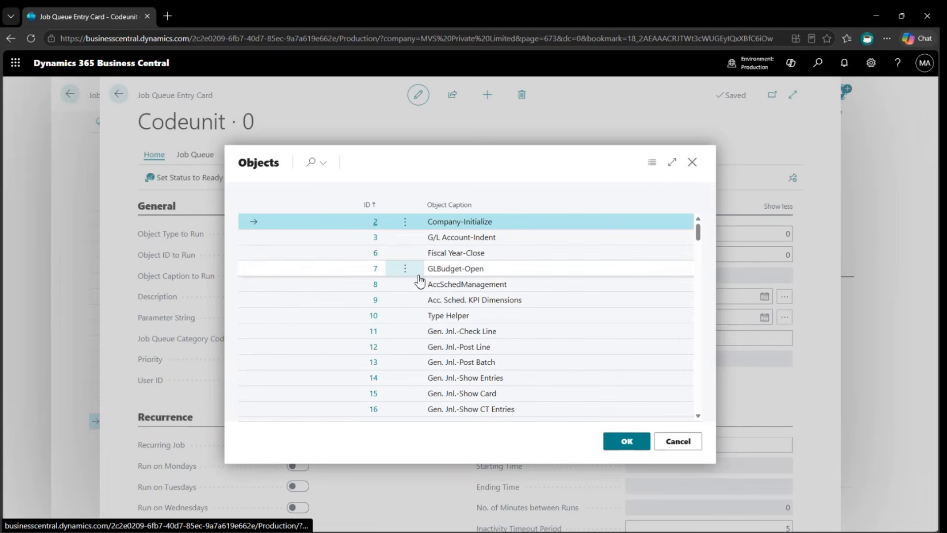
# Look through the codeunit IDs and captions in the Objects list for subscription-related codeunits.
pyautogui.scroll(-15, 402, 286)
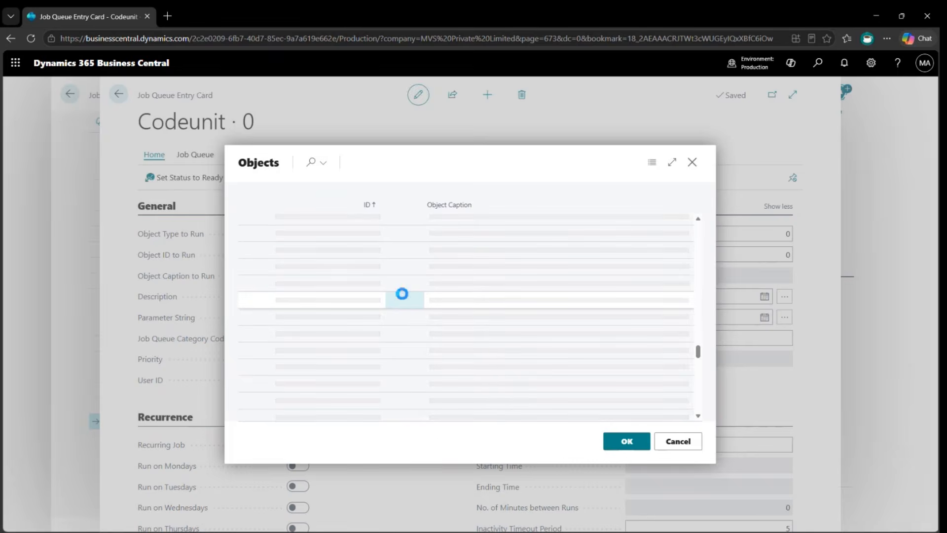
pyautogui.scroll(-15, 400, 292)
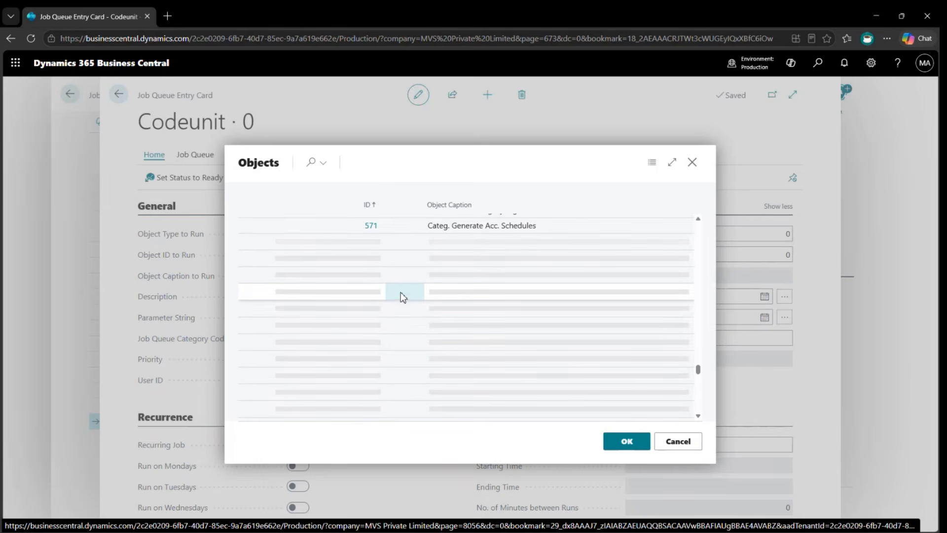
pyautogui.scroll(-10, 402, 296)
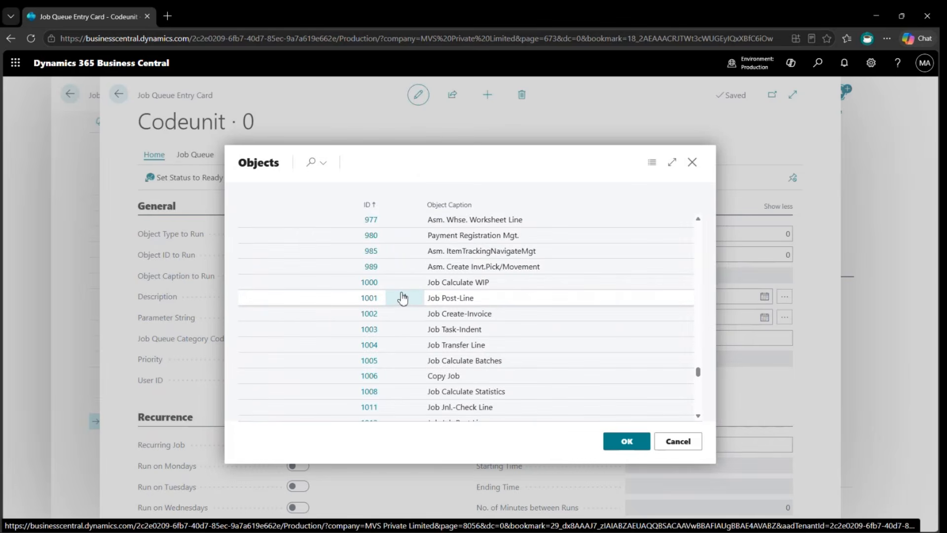
pyautogui.scroll(-5, 402, 298)
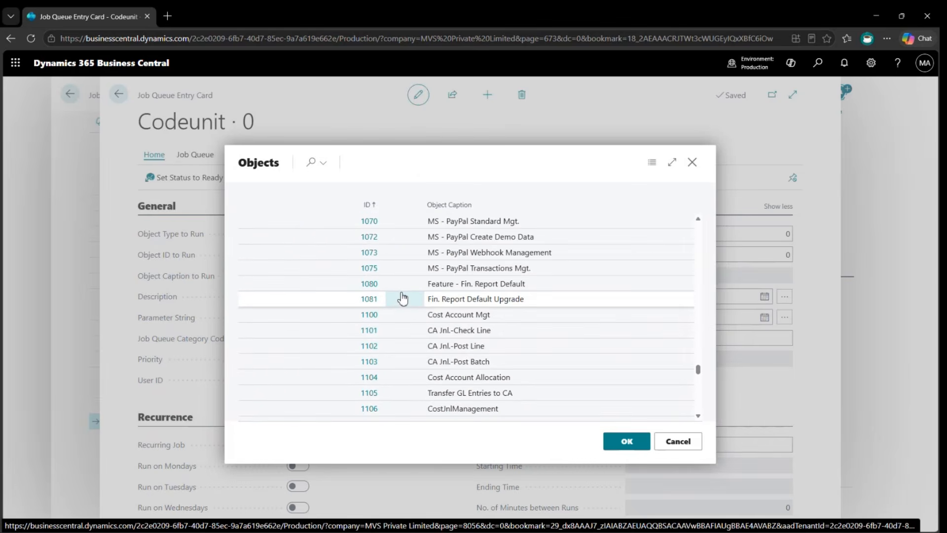
pyautogui.scroll(-6, 403, 298)
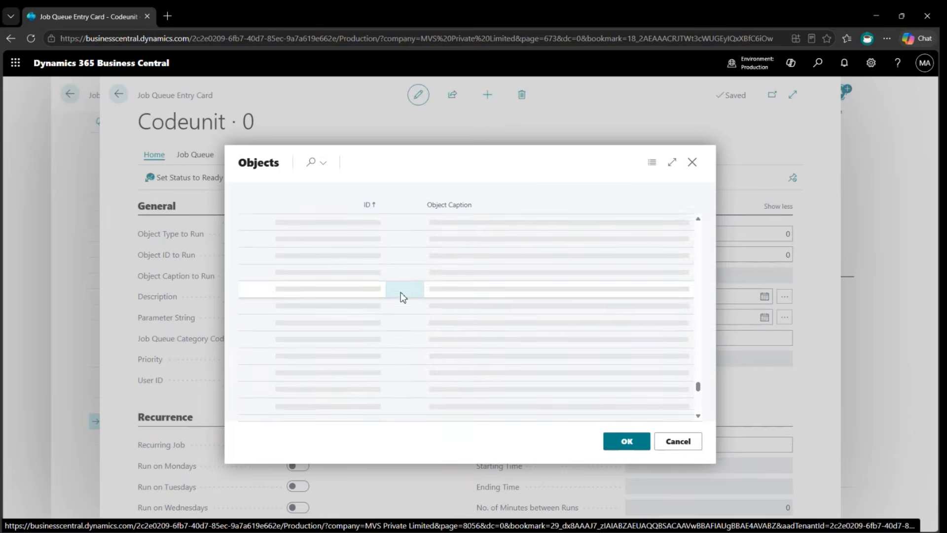
pyautogui.scroll(-15, 400, 292)
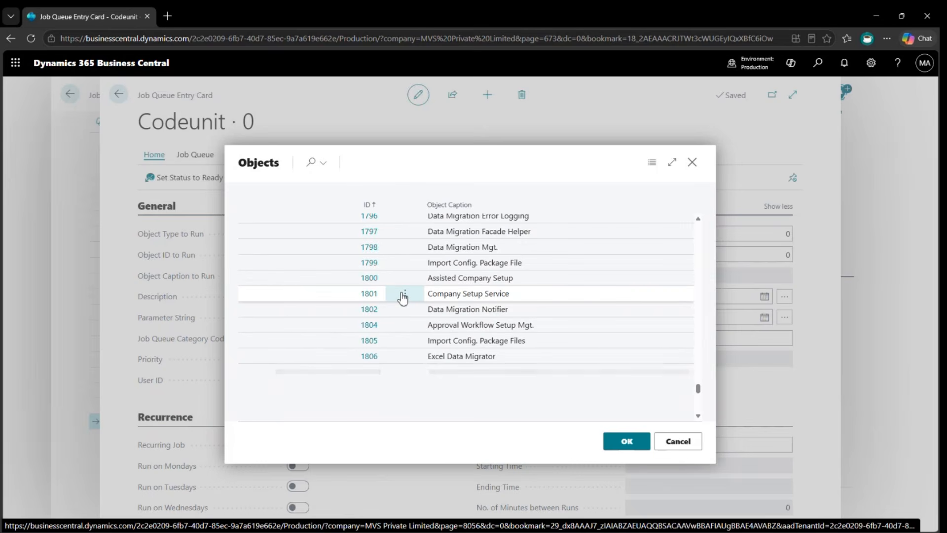
pyautogui.scroll(-12, 403, 299)
pyautogui.scroll(-5, 403, 299)
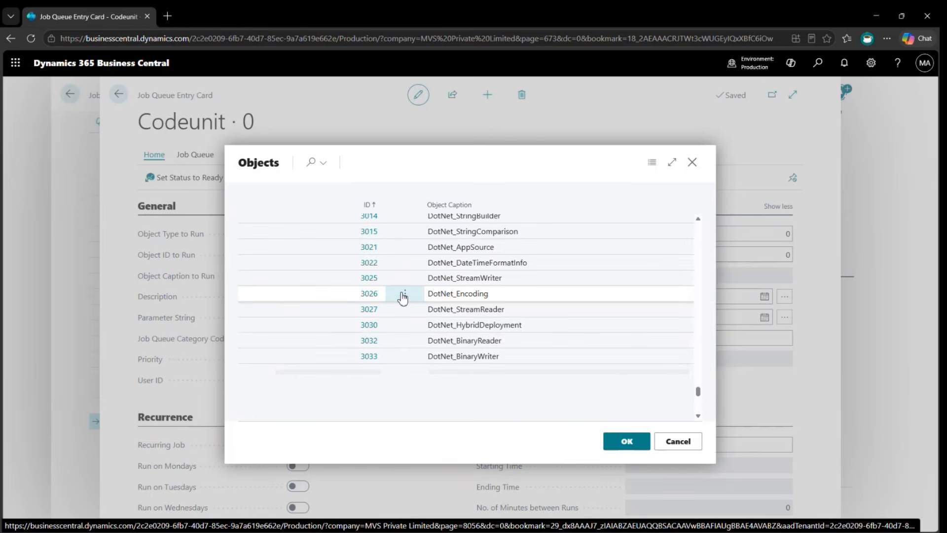
pyautogui.scroll(-3, 403, 296)
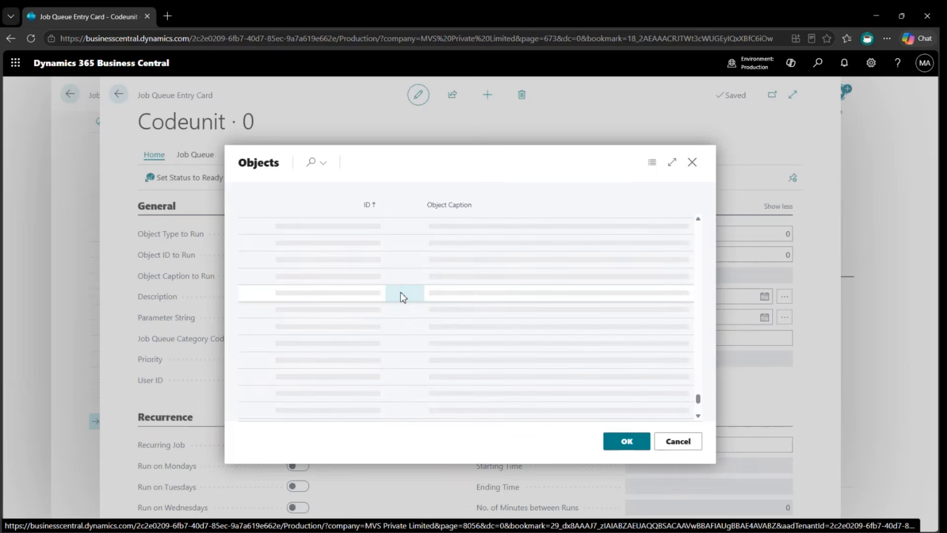
pyautogui.scroll(-5, 402, 294)
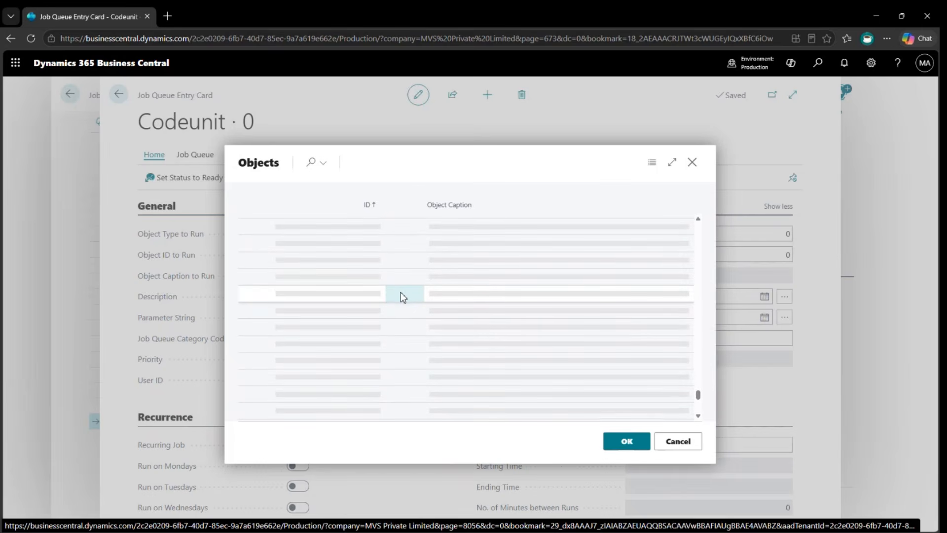
pyautogui.scroll(-3, 402, 297)
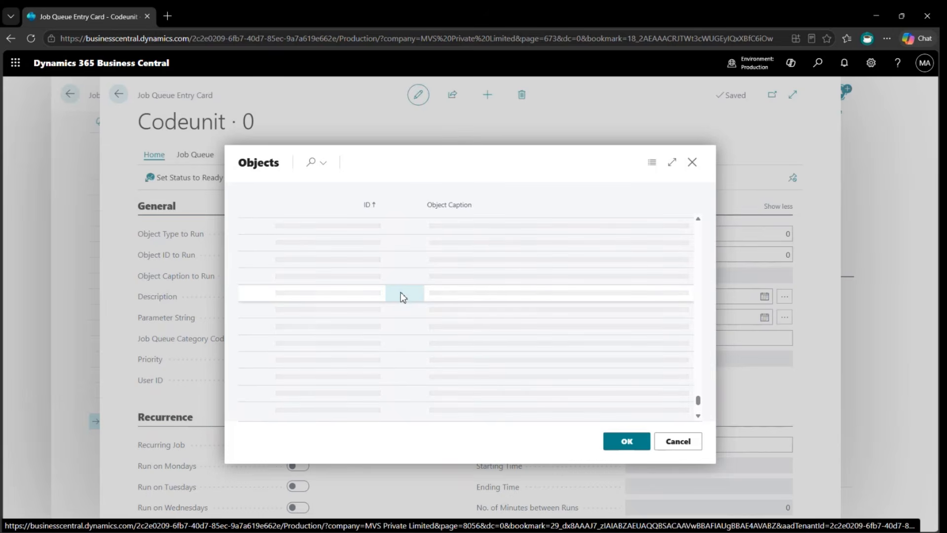
pyautogui.scroll(-3, 401, 293)
pyautogui.scroll(-5, 400, 293)
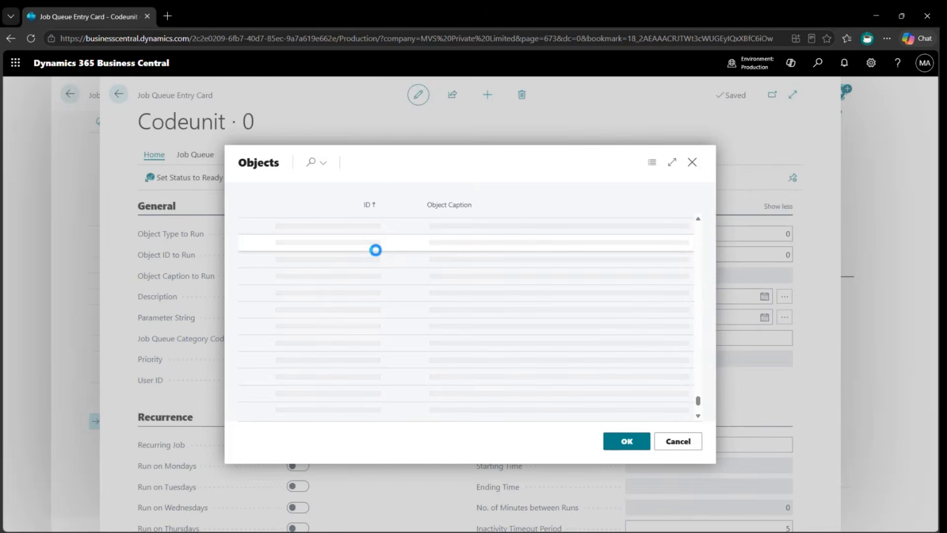
pyautogui.scroll(-5, 439, 358)
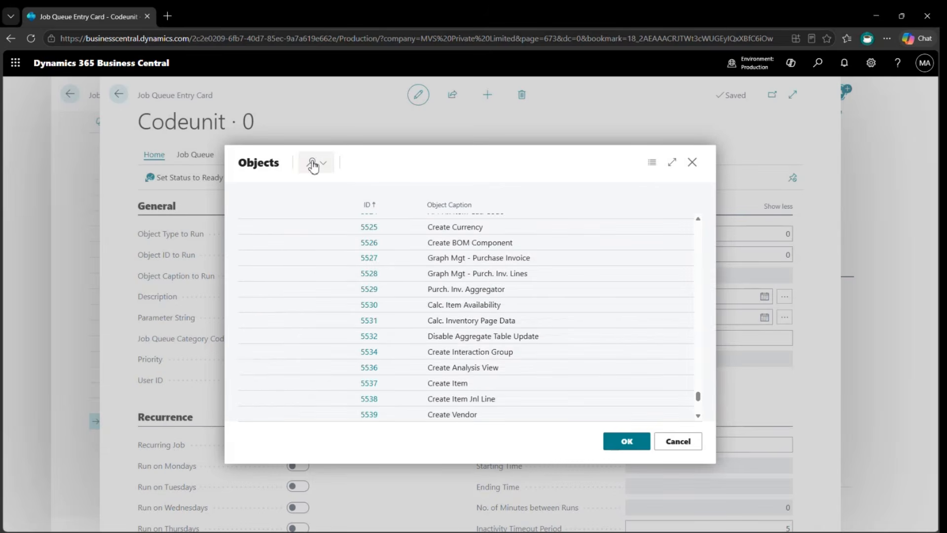
pyautogui.scroll(-3, 486, 320)
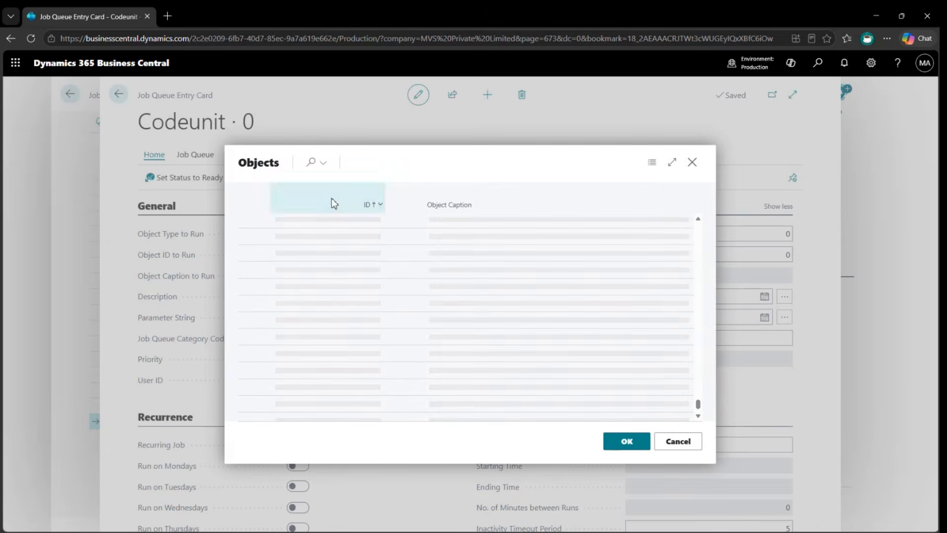
# Search the codeunit objects for "subscr", and leave the lookup by reloading the role center.
pyautogui.click(315, 164)
pyautogui.write('sub')
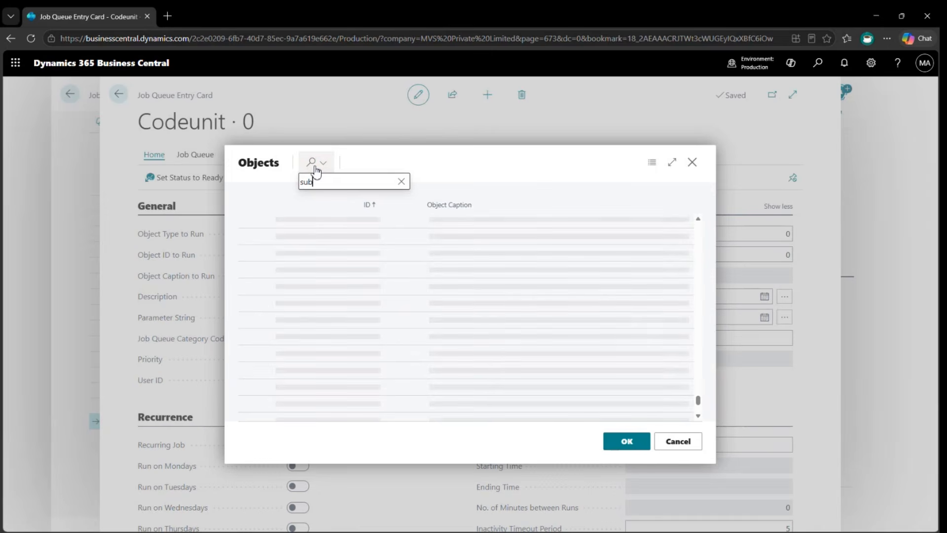
pyautogui.write('sc')
pyautogui.click(316, 167)
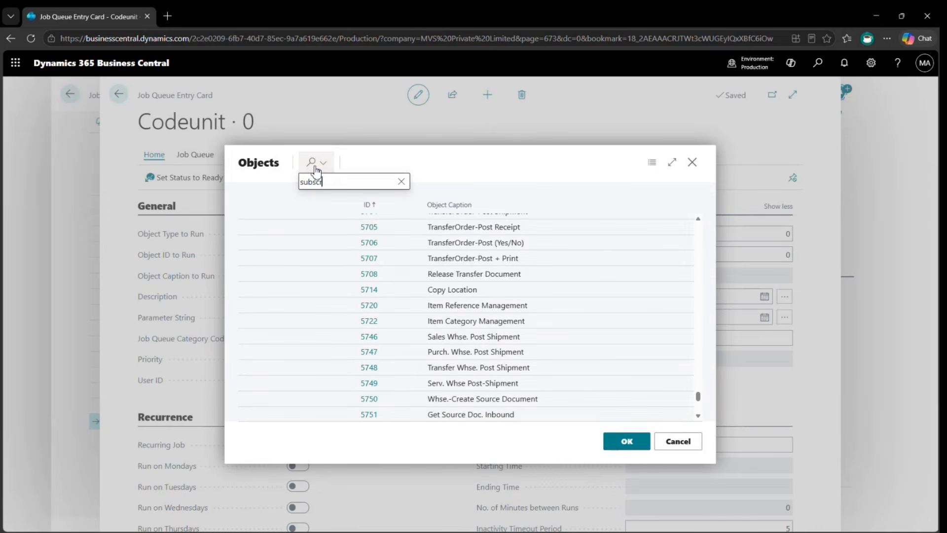
pyautogui.write('r')
pyautogui.click(315, 167)
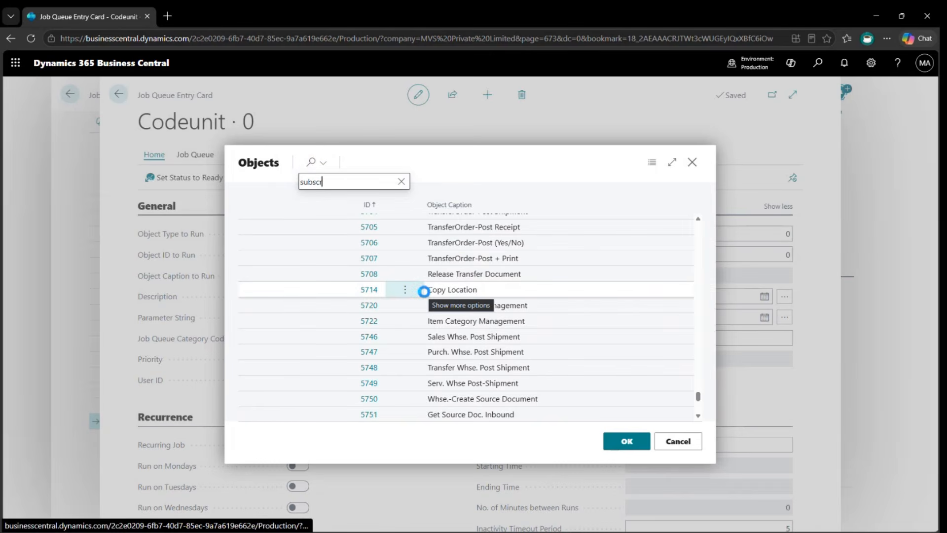
pyautogui.scroll(-5, 424, 292)
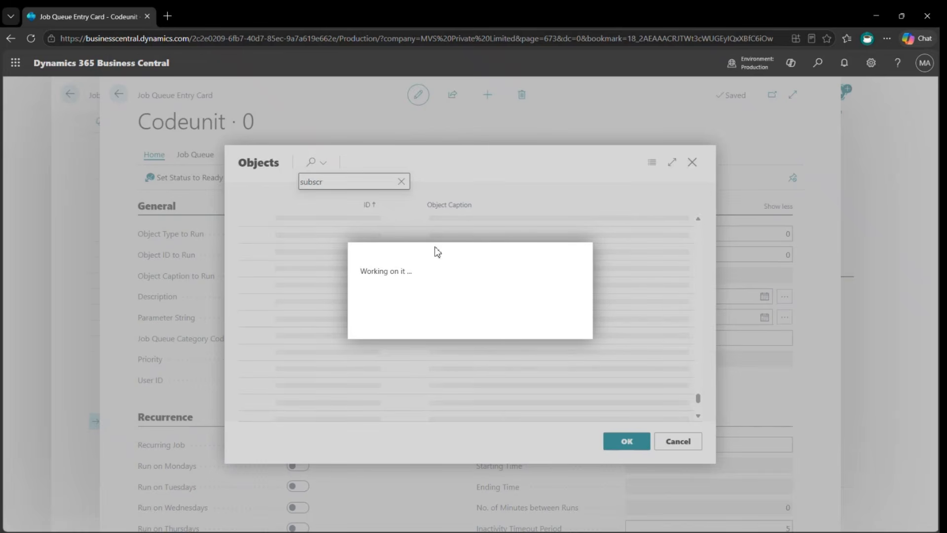
pyautogui.click(26, 37)
pyautogui.press('Return')
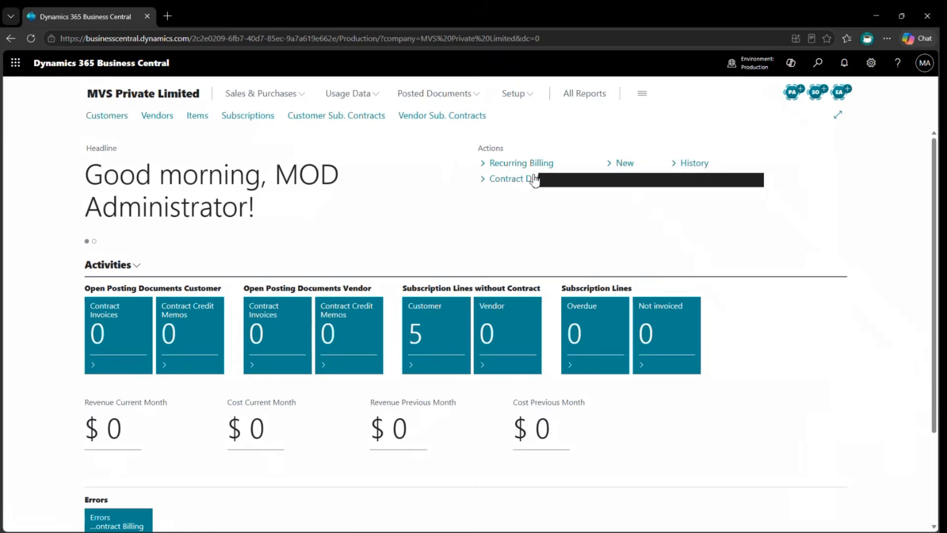
# Open the contract deferrals release and try Posting Date 01-08-2029 with Post Until Date 31-08-2029.
pyautogui.click(564, 179)
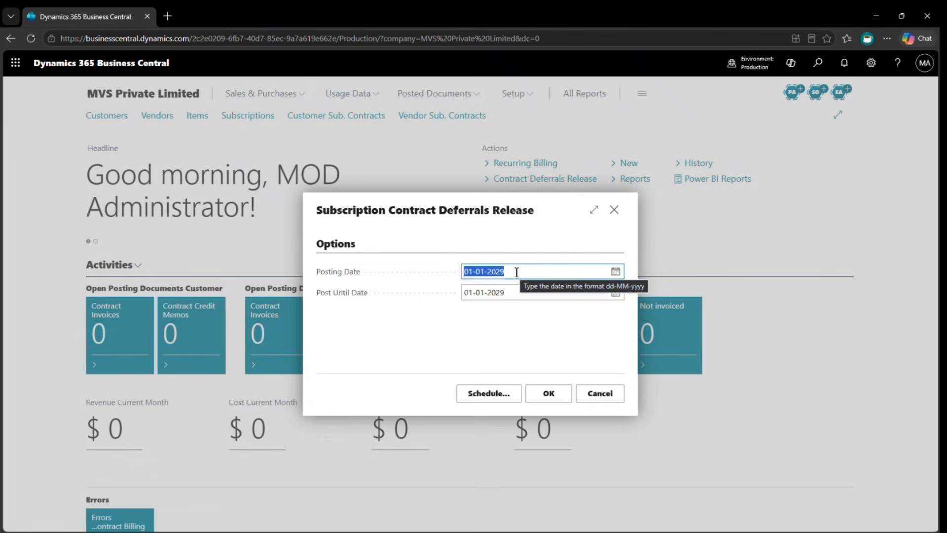
pyautogui.write('t')
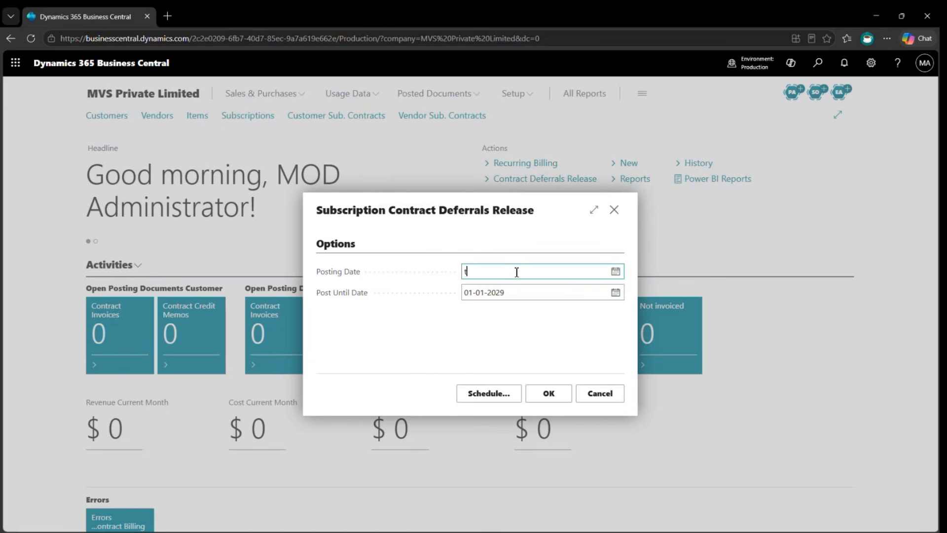
pyautogui.press('Tab')
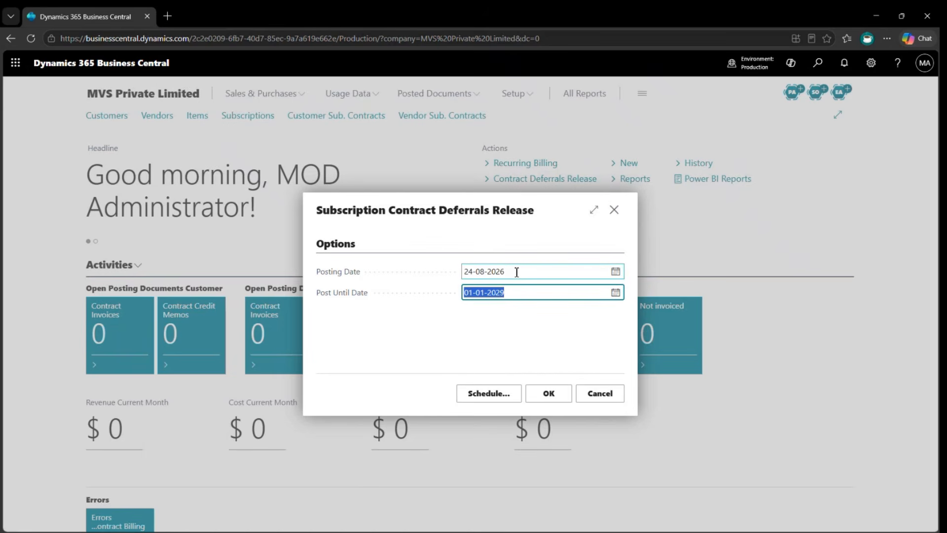
pyautogui.click(517, 273)
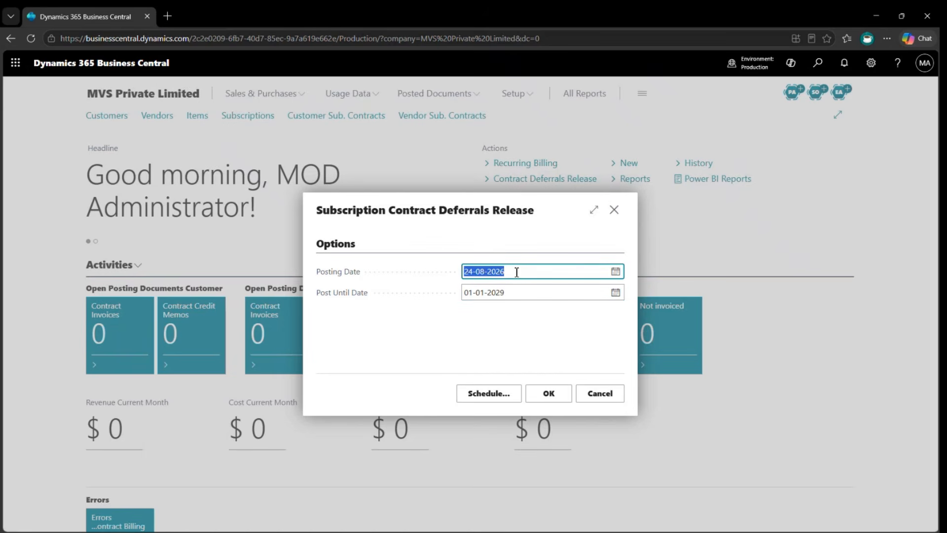
pyautogui.write('01-08-2029')
pyautogui.press('Tab')
pyautogui.write('31')
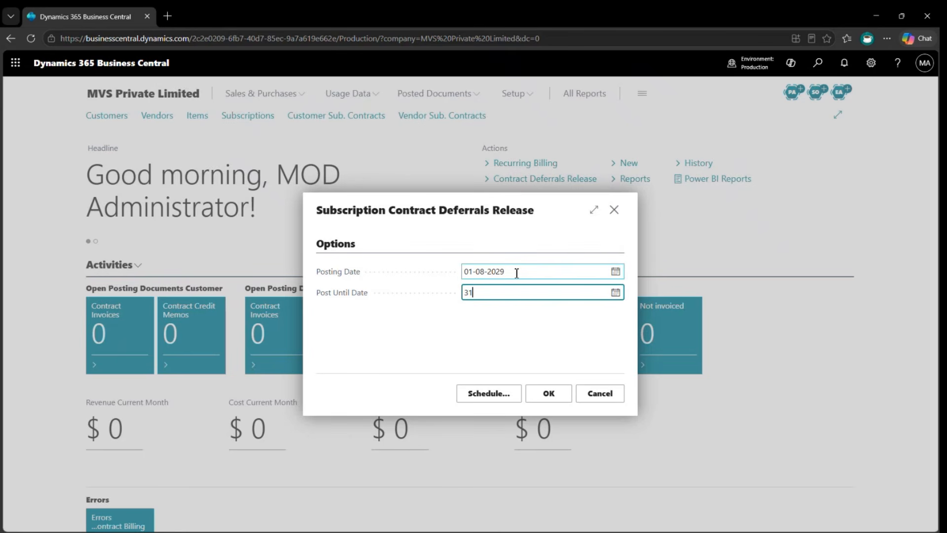
pyautogui.write('-08-2029')
pyautogui.press('Tab')
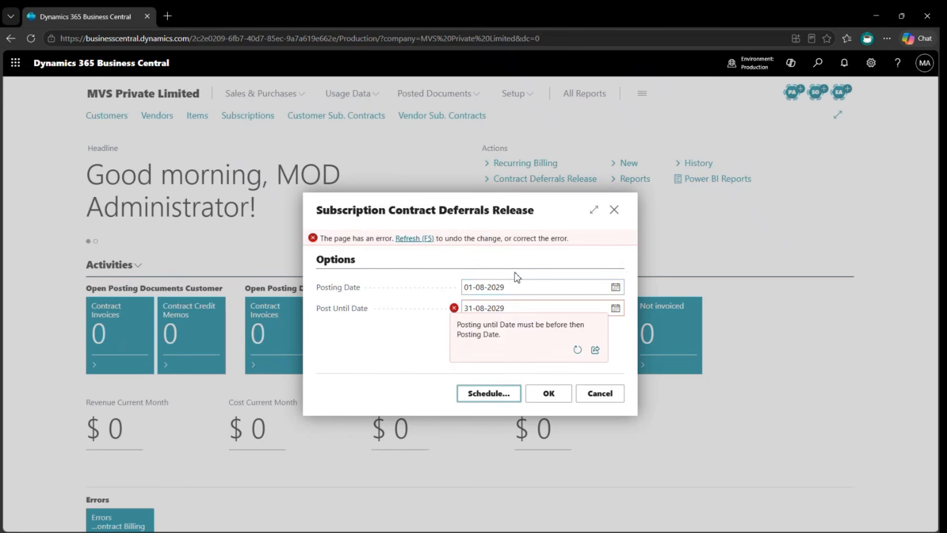
# Correct the Post Until Date of the contract deferrals release to 24-08-2026.
pyautogui.click(535, 290)
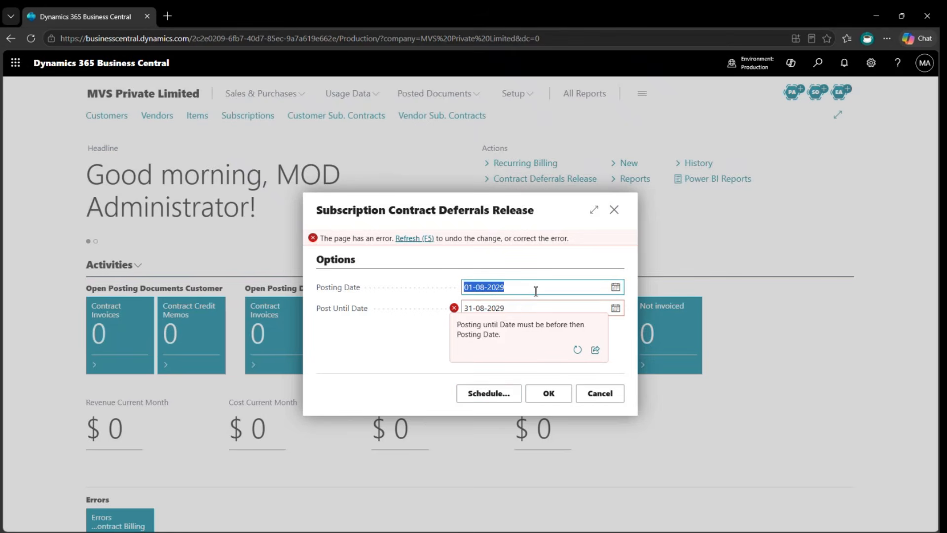
pyautogui.click(518, 303)
pyautogui.write('240826')
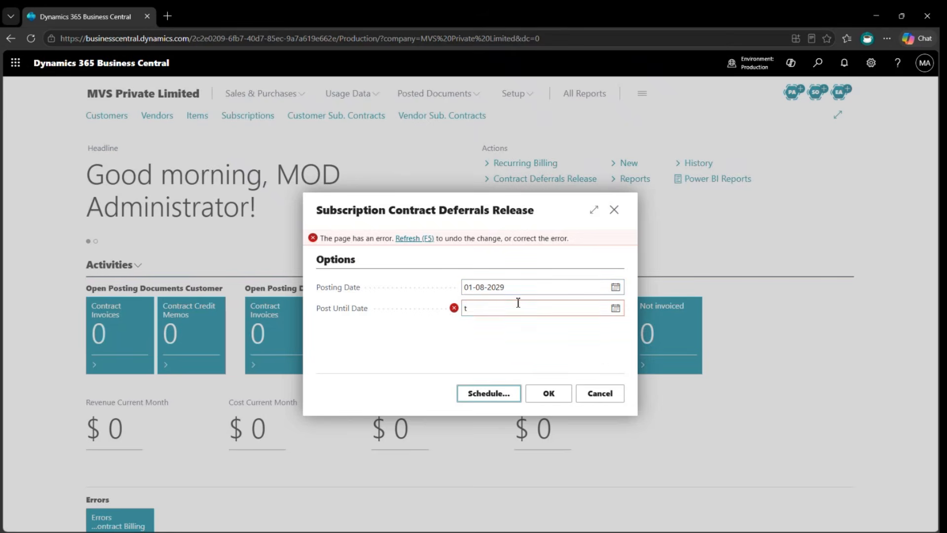
pyautogui.press('Tab')
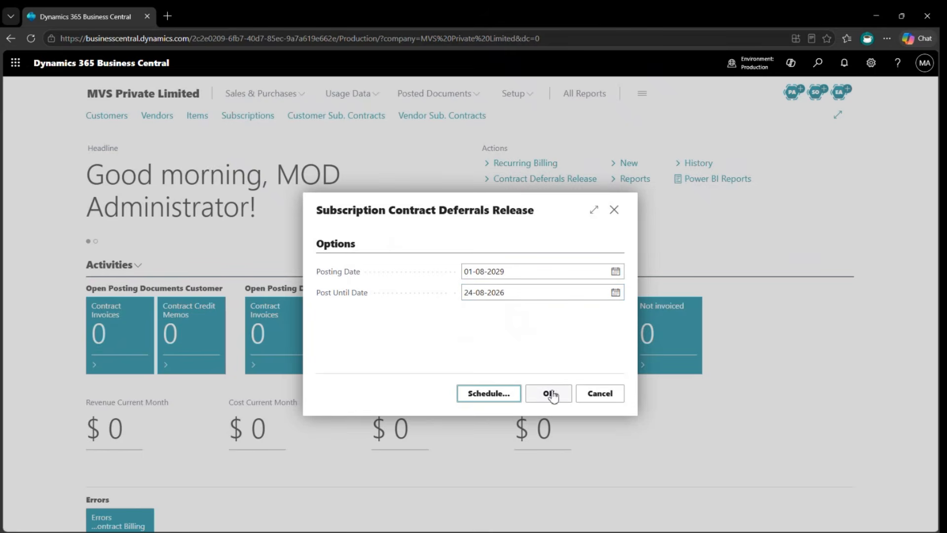
# Set the release's Posting Date to 31-08-2026, try to run the contract deferrals release, and dismiss the message.
pyautogui.click(527, 285)
pyautogui.click(542, 270)
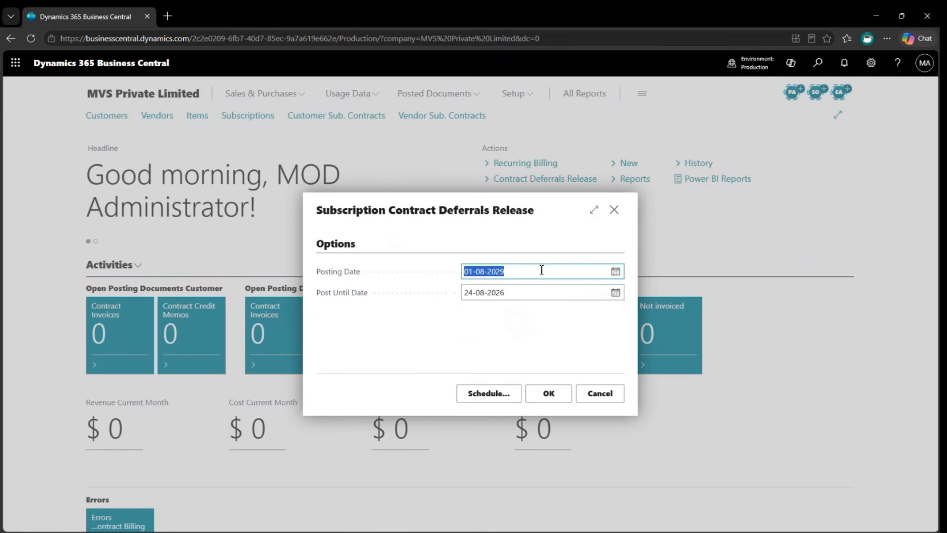
pyautogui.click(542, 270)
pyautogui.press('BackSpace')
pyautogui.press('BackSpace')
pyautogui.press('BackSpace')
pyautogui.press('BackSpace')
pyautogui.press('BackSpace')
pyautogui.press('BackSpace')
pyautogui.press('BackSpace')
pyautogui.press('BackSpace')
pyautogui.press('BackSpace')
pyautogui.write('31-08-2026')
pyautogui.press('Tab')
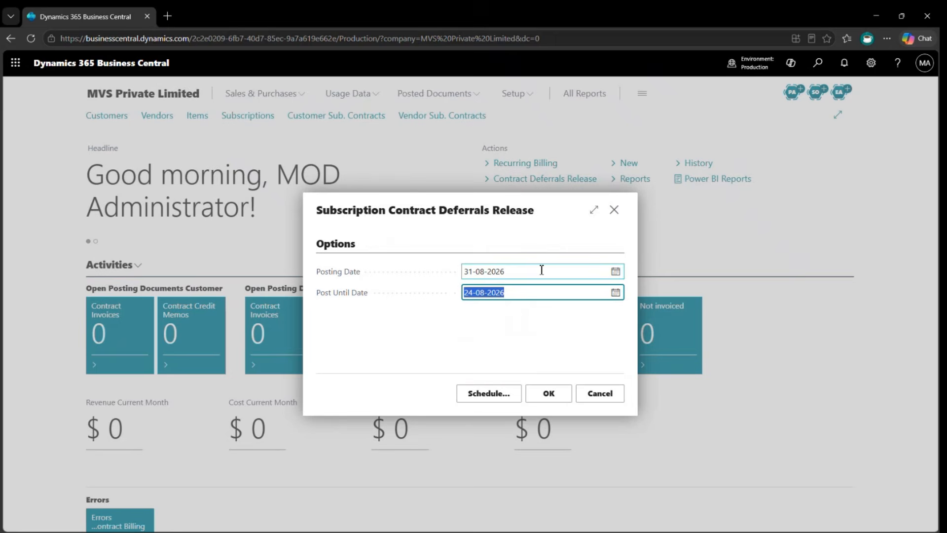
pyautogui.click(560, 395)
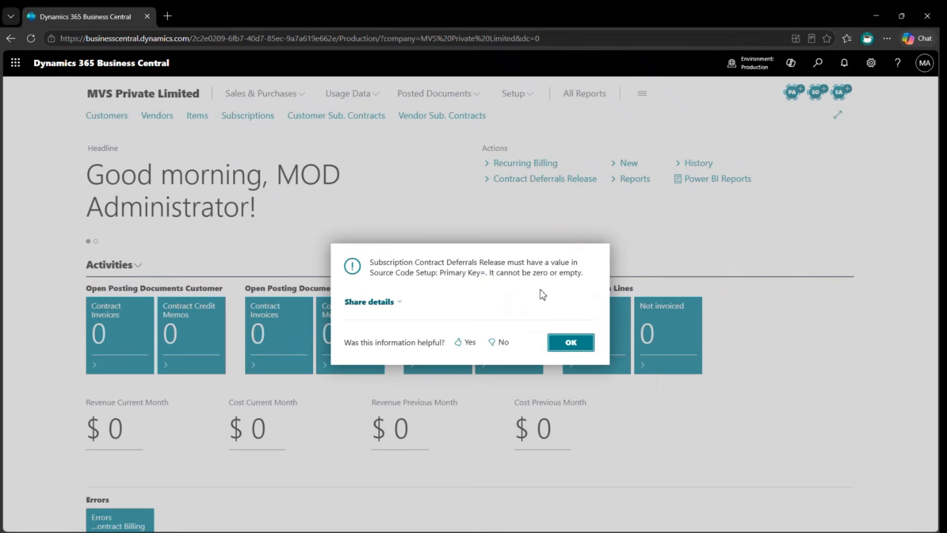
pyautogui.click(570, 343)
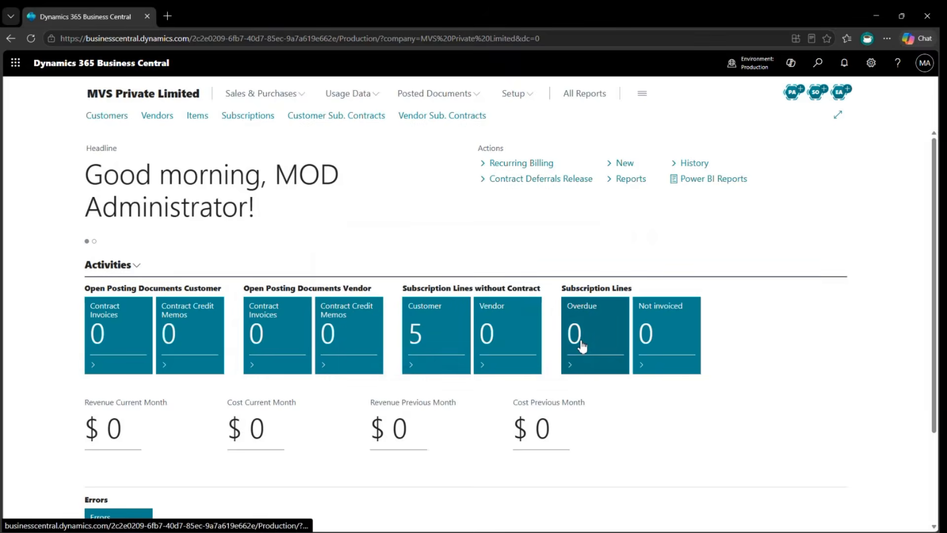
# Find and open Source Code Setup, and expand its Subscription Billing section.
pyautogui.hotkey('alt', 'q')
pyautogui.write('source co')
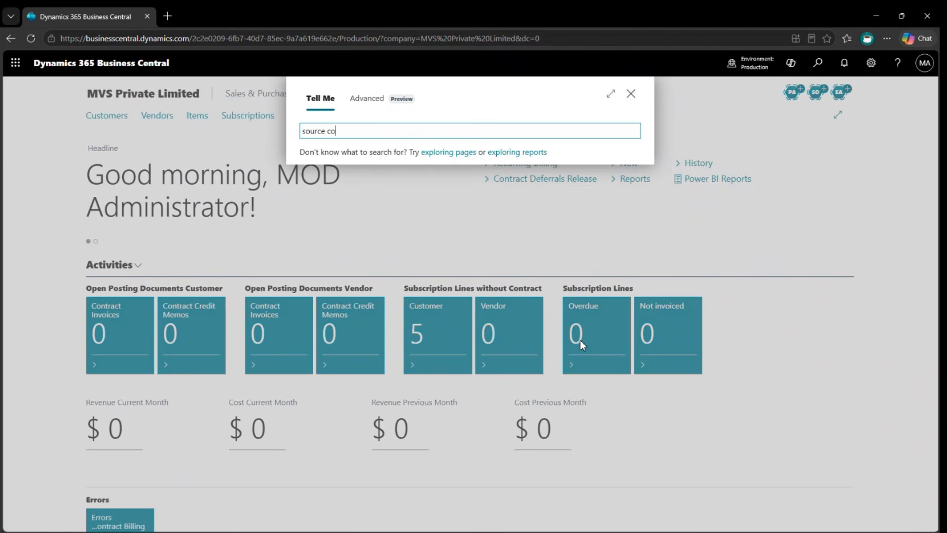
pyautogui.write('de setup')
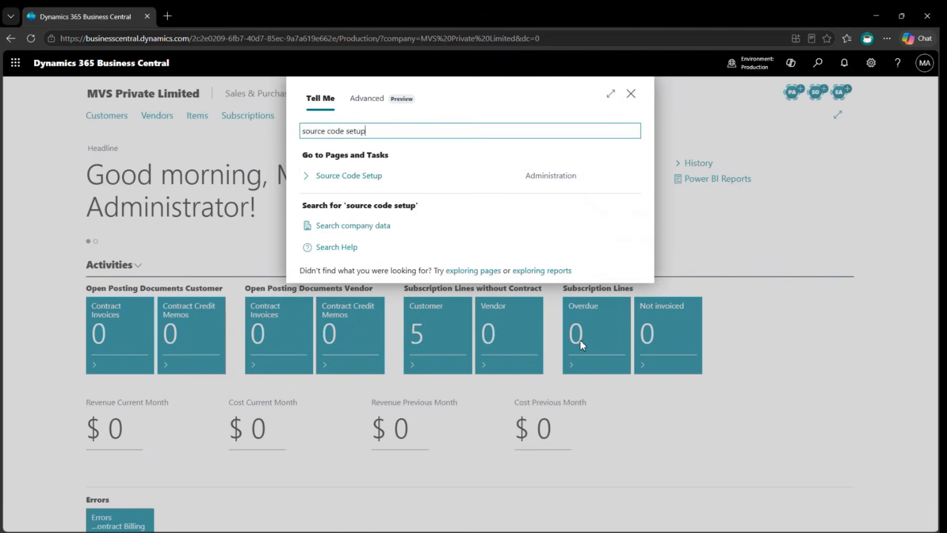
pyautogui.press('Return')
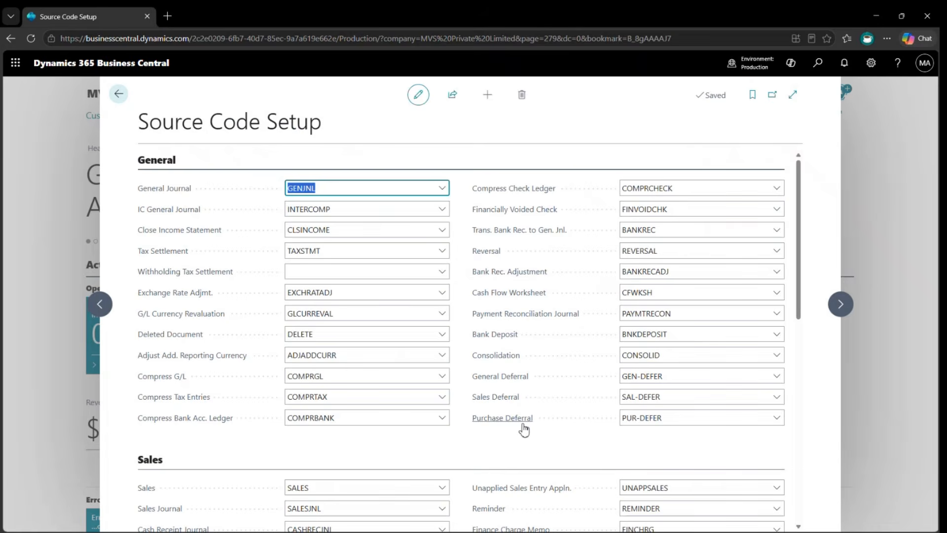
pyautogui.scroll(-4, 577, 446)
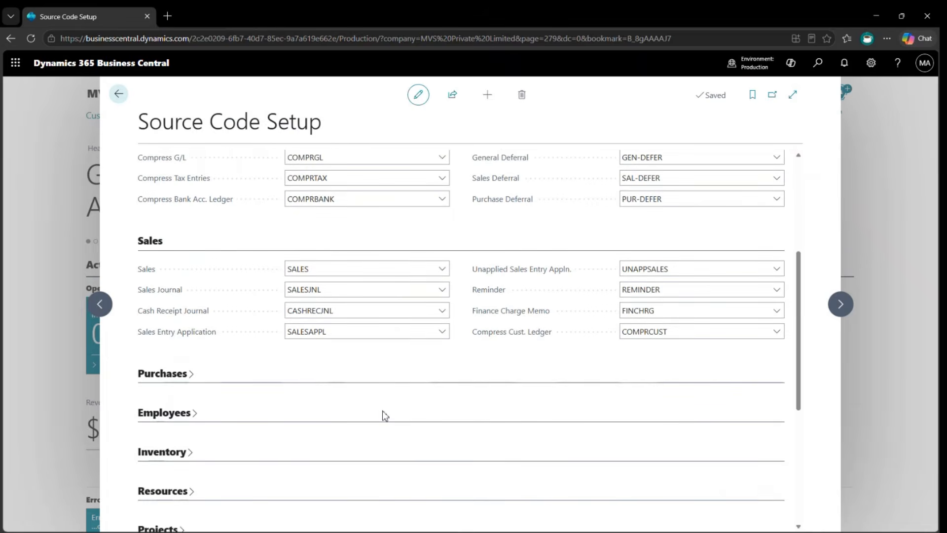
pyautogui.scroll(-5, 383, 413)
pyautogui.scroll(-1, 382, 410)
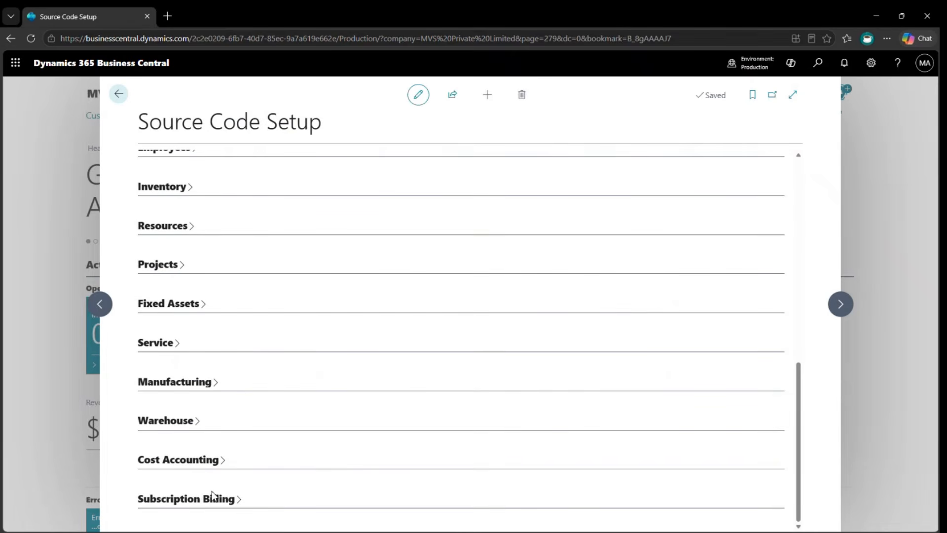
pyautogui.click(206, 504)
# Create source code SUBDEFREL described "Subscription Contract Deferrals Release", assign it to the Subscription Contract Deferrals Release field, and close the setup.
pyautogui.click(777, 496)
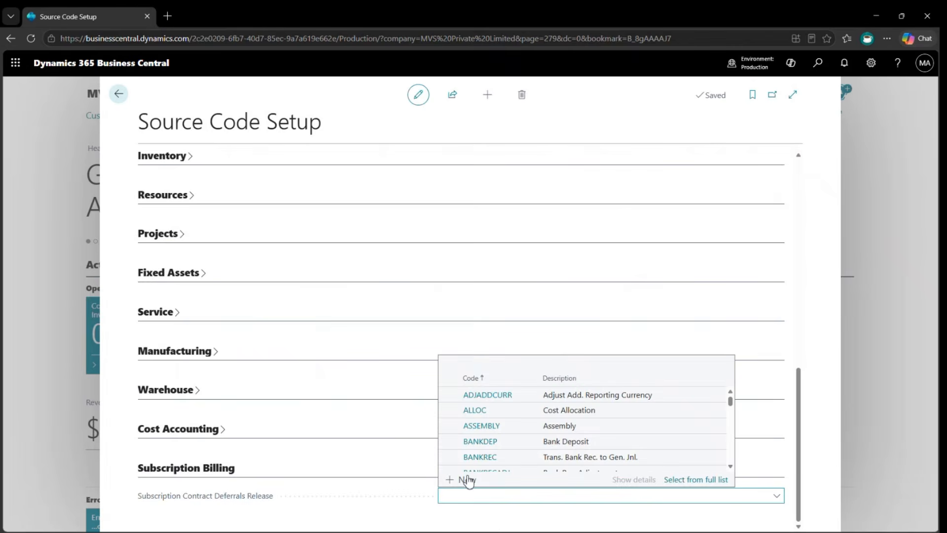
pyautogui.click(468, 477)
pyautogui.write('SUB')
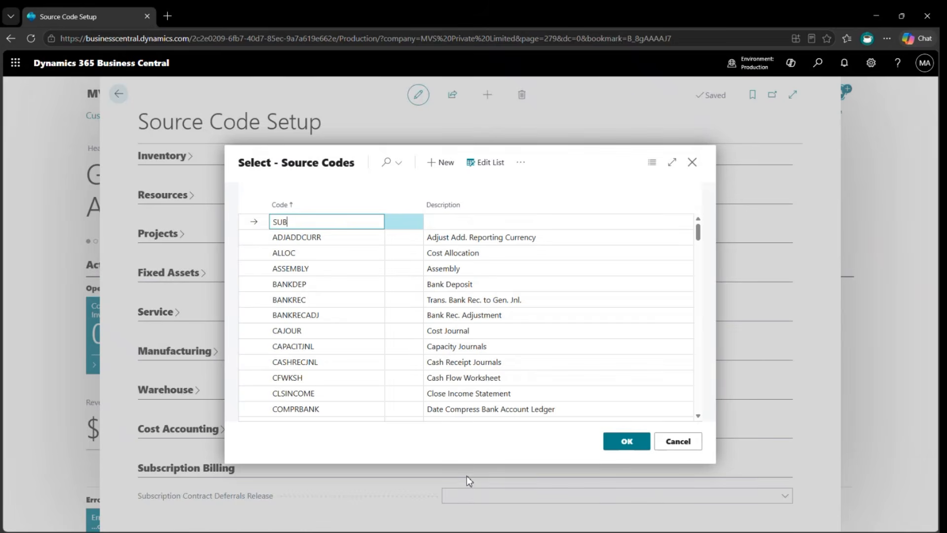
pyautogui.write('DEFREL')
pyautogui.press('Tab')
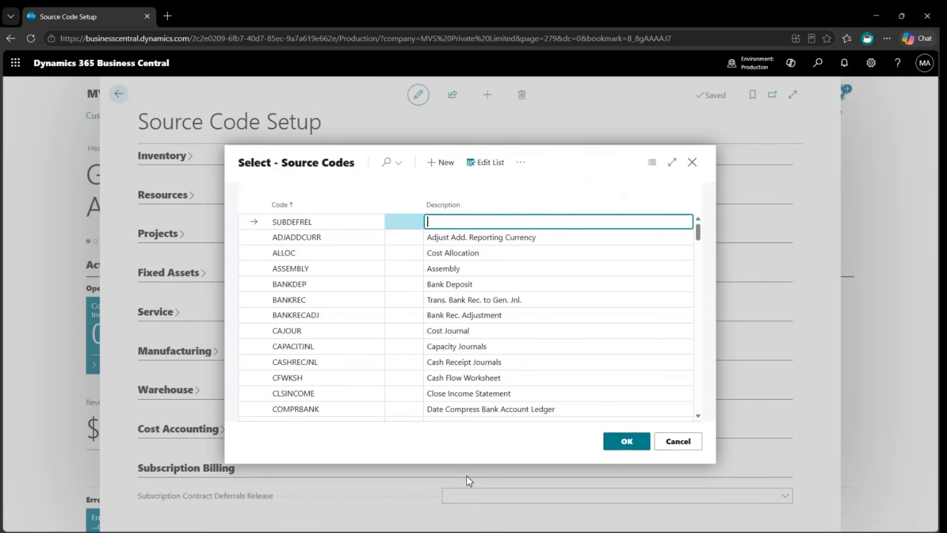
pyautogui.write('Subscri')
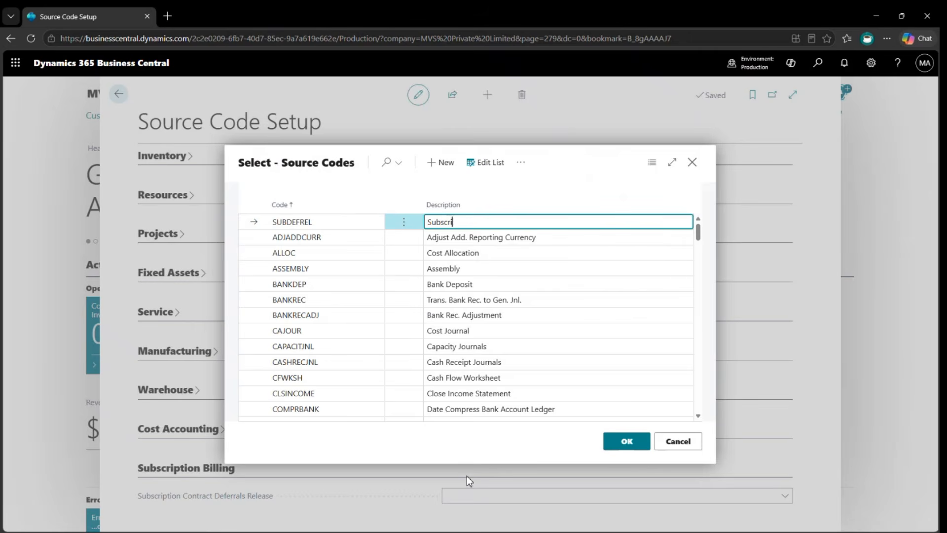
pyautogui.write('ption Contract Deferrals Release')
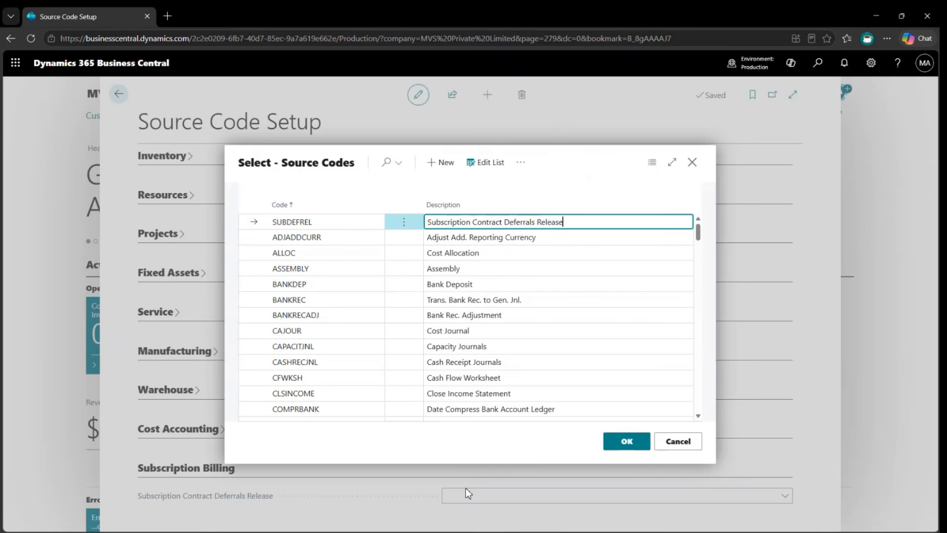
pyautogui.click(635, 449)
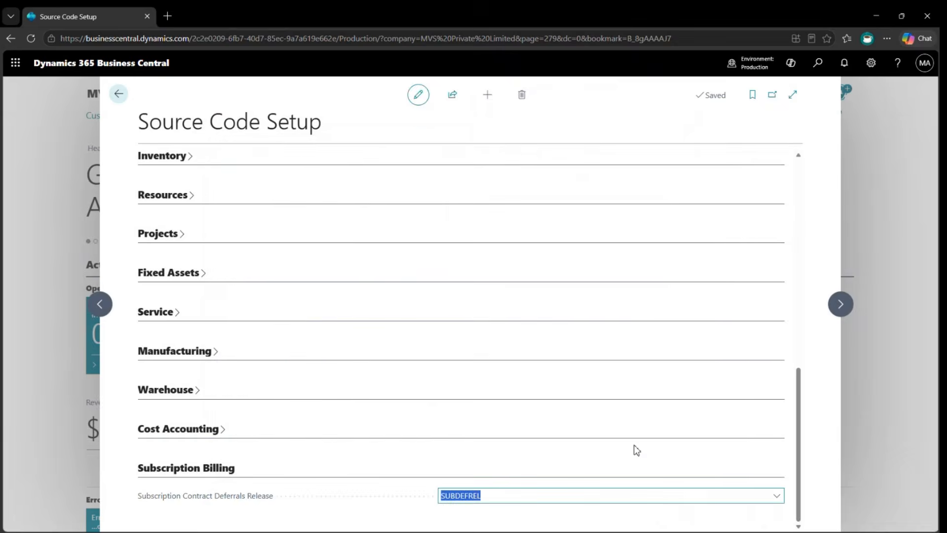
pyautogui.press('Escape')
# Try to run the contract deferrals release again with Posting Date 31-08-2029 and Post Until Date 24-08-2026.
pyautogui.click(563, 182)
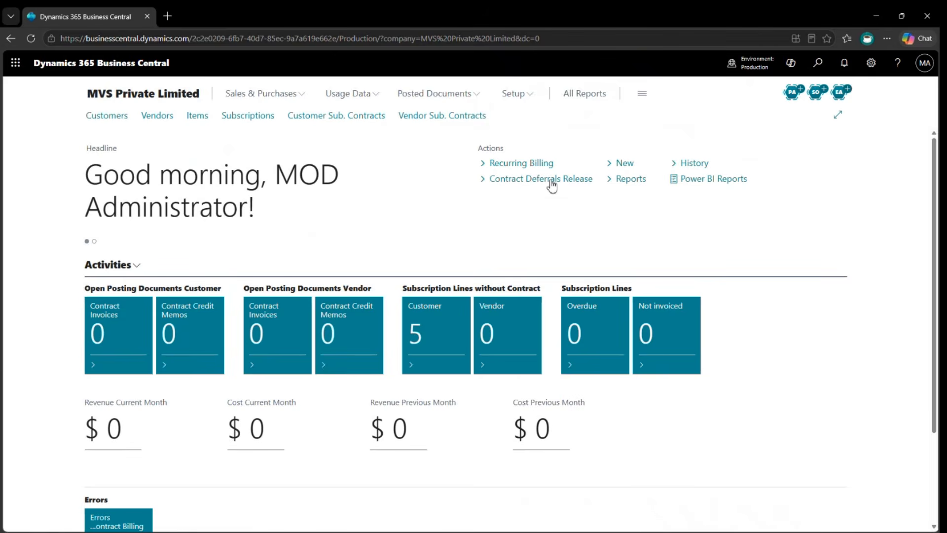
pyautogui.write('3')
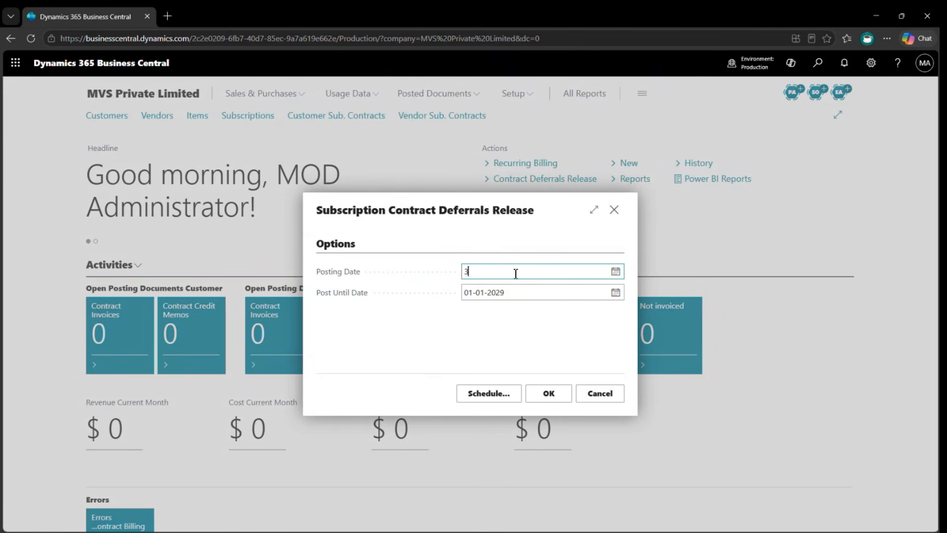
pyautogui.write('1-08')
pyautogui.press('Tab')
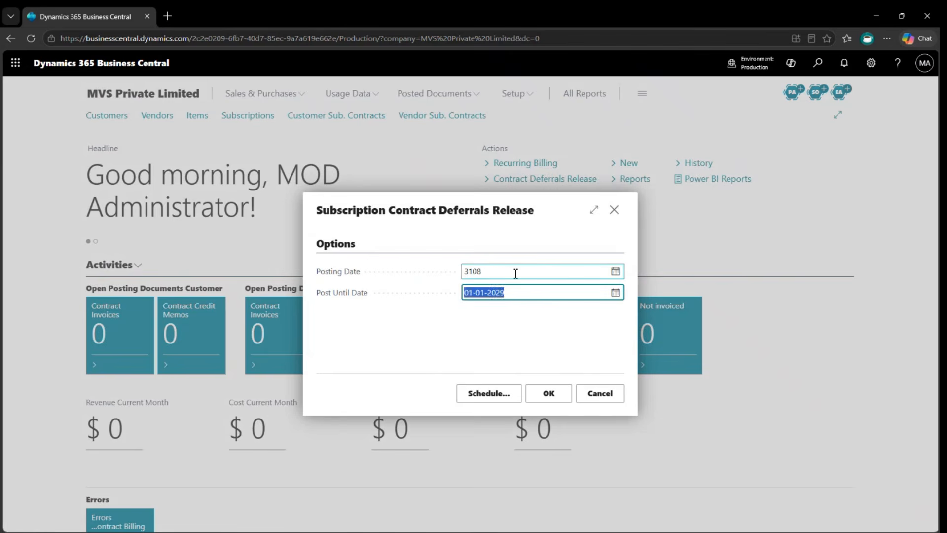
pyautogui.write('t')
pyautogui.press('Tab')
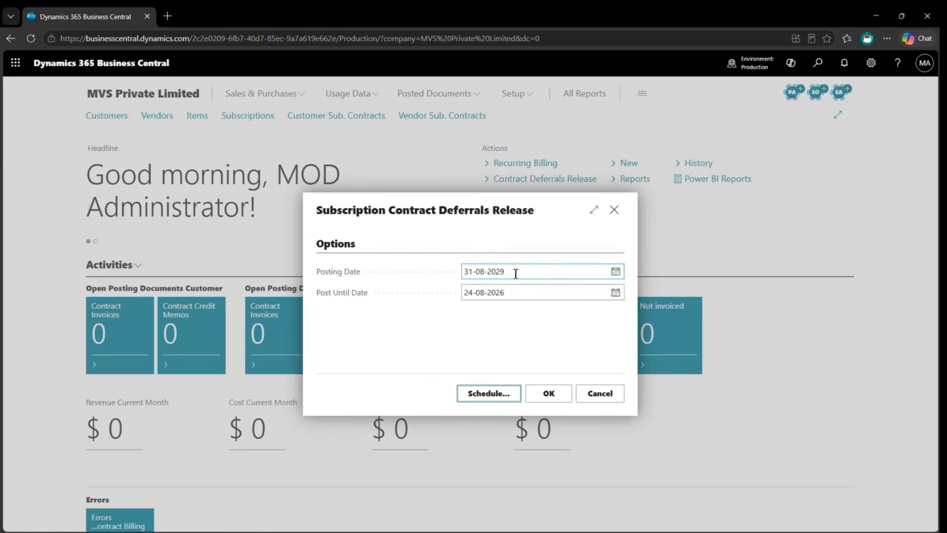
pyautogui.click(547, 392)
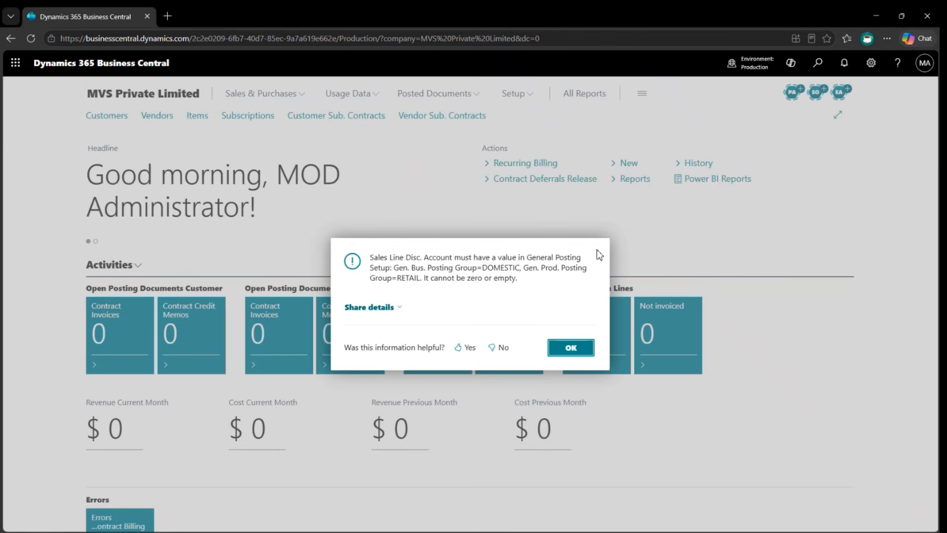
# Find and open General Posting Setup, and select the line combining DOMESTIC with RETAIL.
pyautogui.hotkey('alt', 'q')
pyautogui.write('ge')
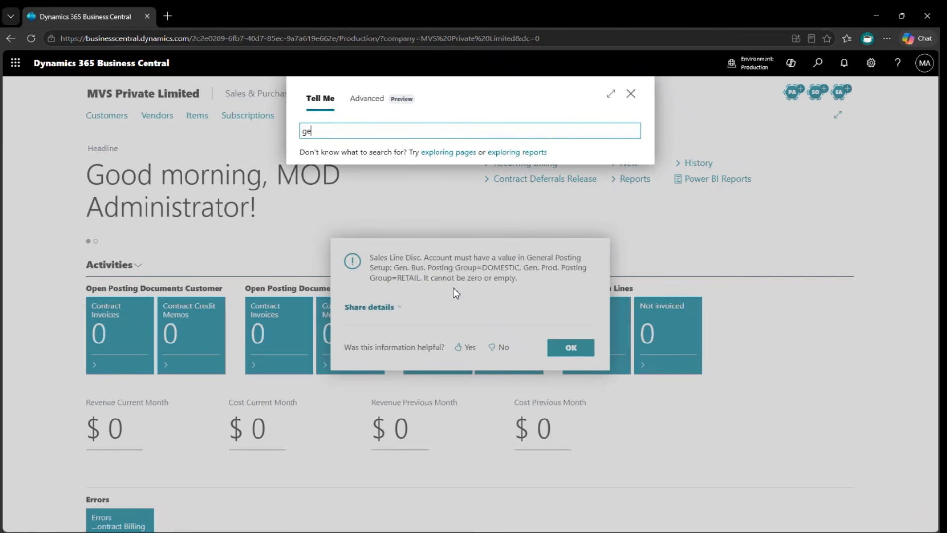
pyautogui.write('n pos setup')
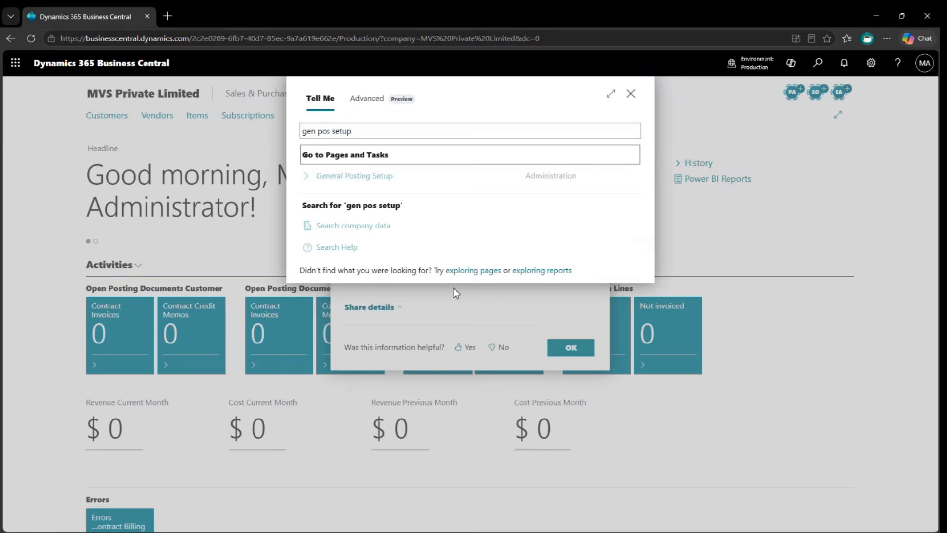
pyautogui.press('Return')
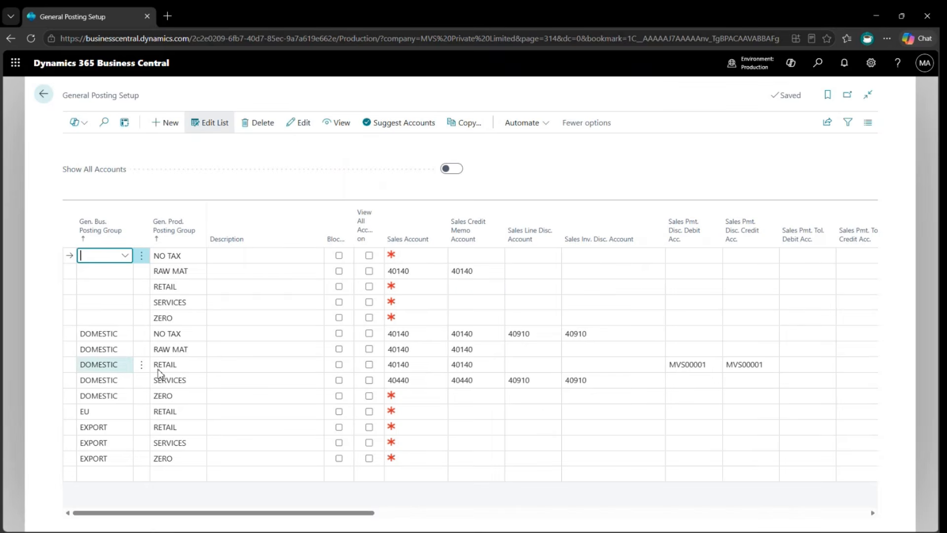
pyautogui.click(175, 366)
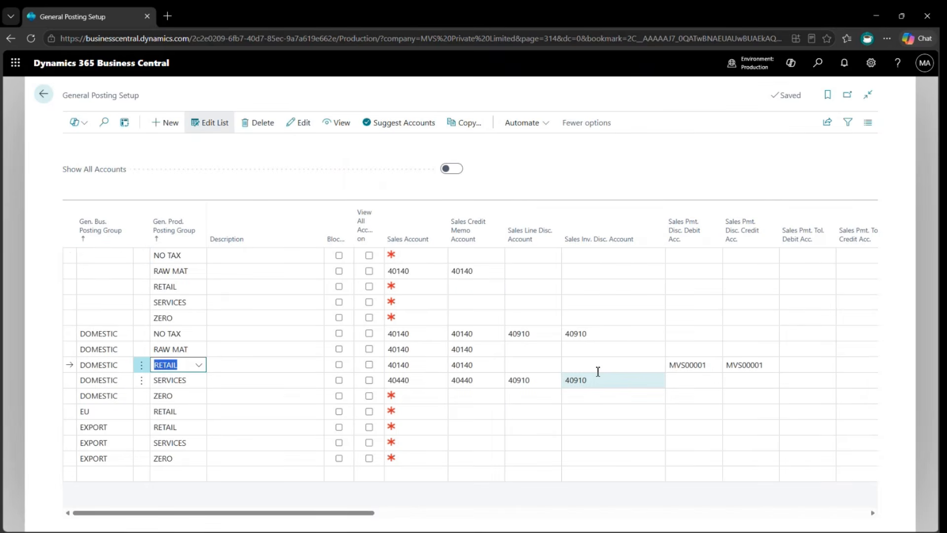
# Set the Sales Inv. Disc. Account and Sales Line Disc. Account to 40910 for DOMESTIC with RETAIL, and close General Posting Setup.
pyautogui.click(585, 334)
pyautogui.hotkey('ctrl', 'c')
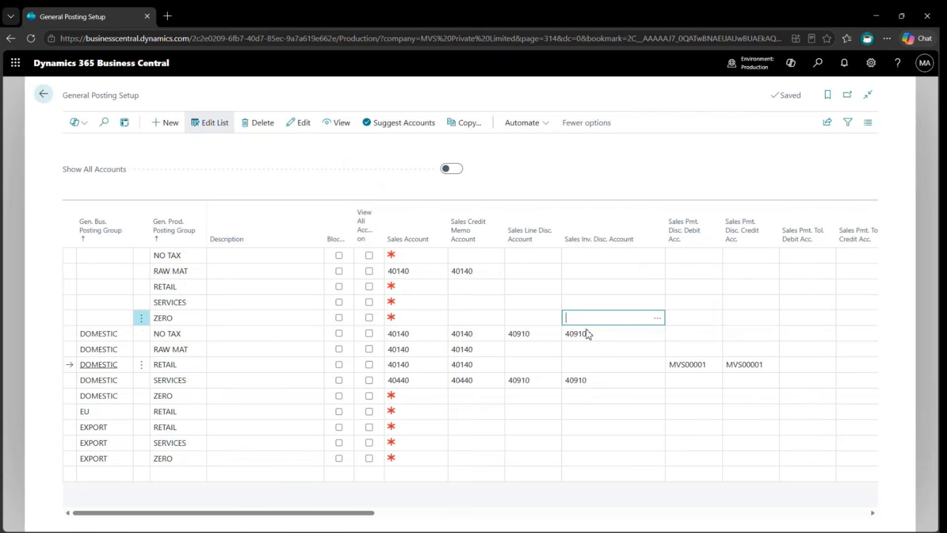
pyautogui.press('Down')
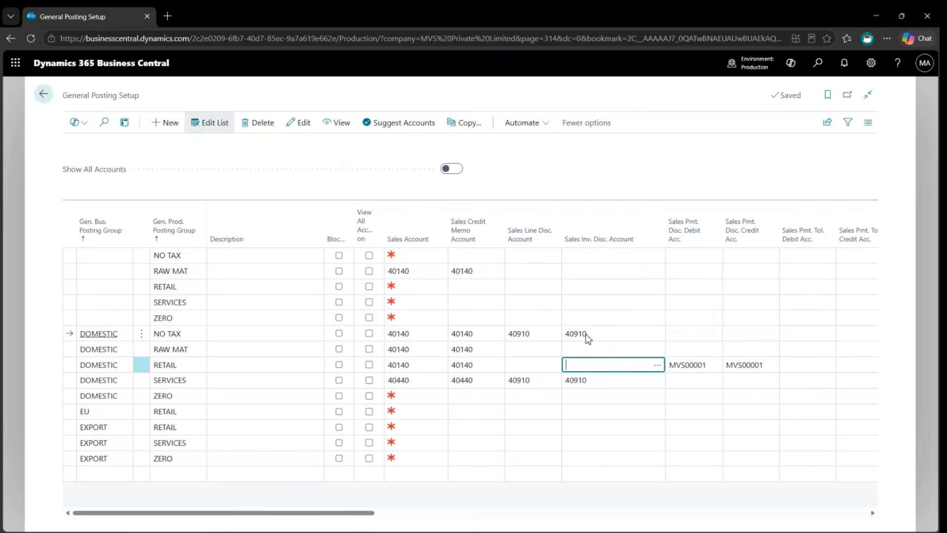
pyautogui.hotkey('ctrl', 'v')
pyautogui.hotkey('shift', 'Tab')
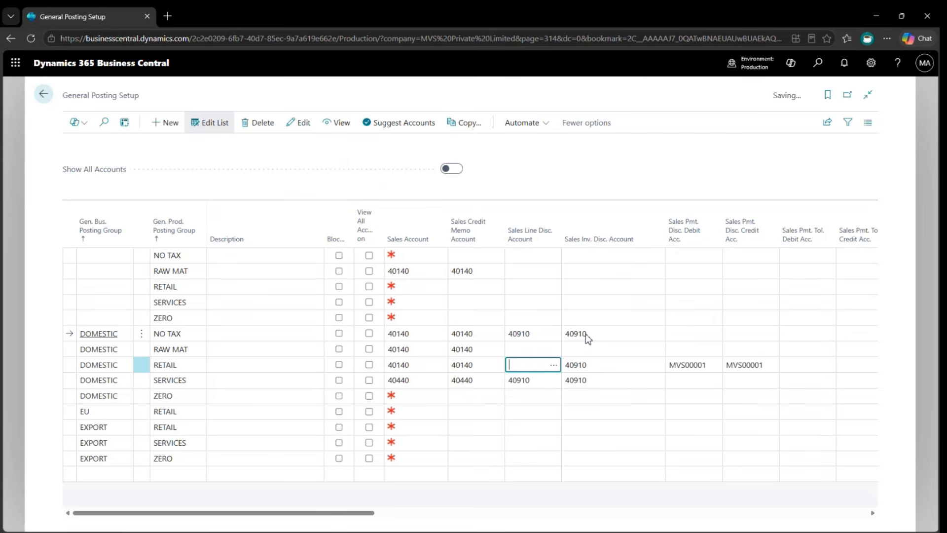
pyautogui.hotkey('ctrl', 'v')
pyautogui.press('Tab')
pyautogui.press('Escape')
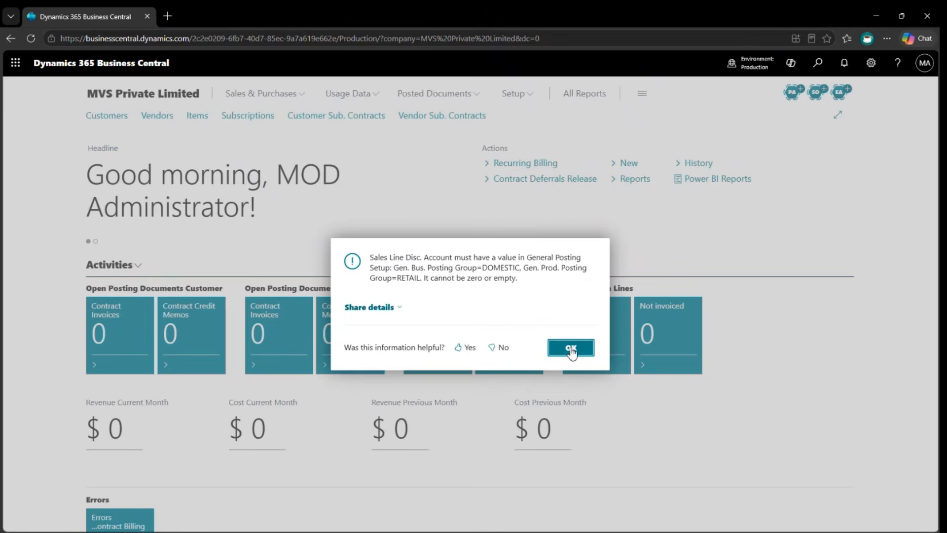
pyautogui.click(568, 351)
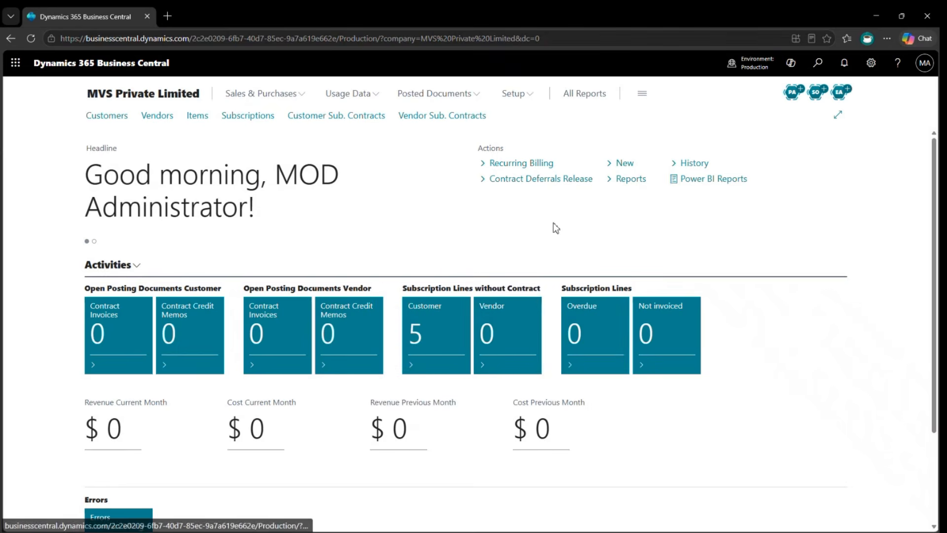
# Run the contract deferrals release with Posting Date 31-08-2026 and today's date as the Post Until Date.
pyautogui.click(560, 182)
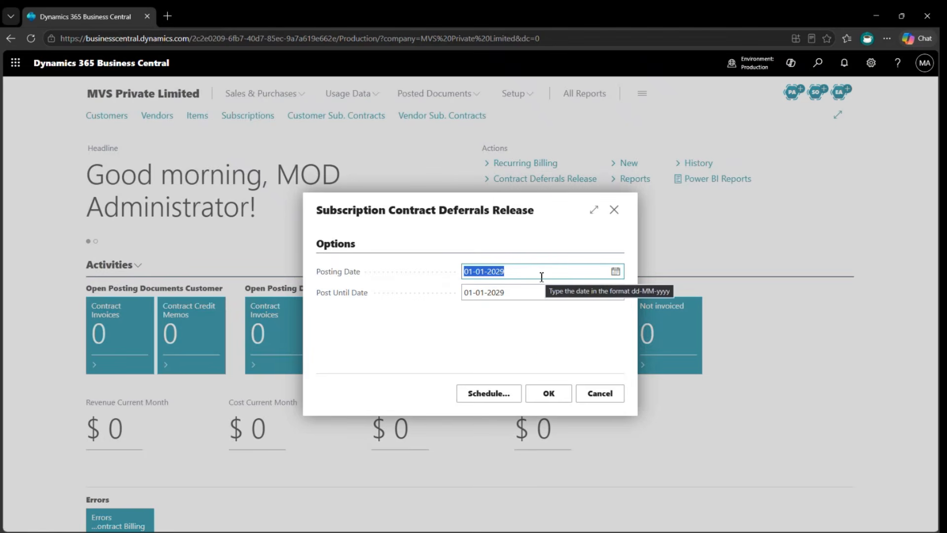
pyautogui.press('BackSpace')
pyautogui.write('31-08')
pyautogui.press('Tab')
pyautogui.press('BackSpace')
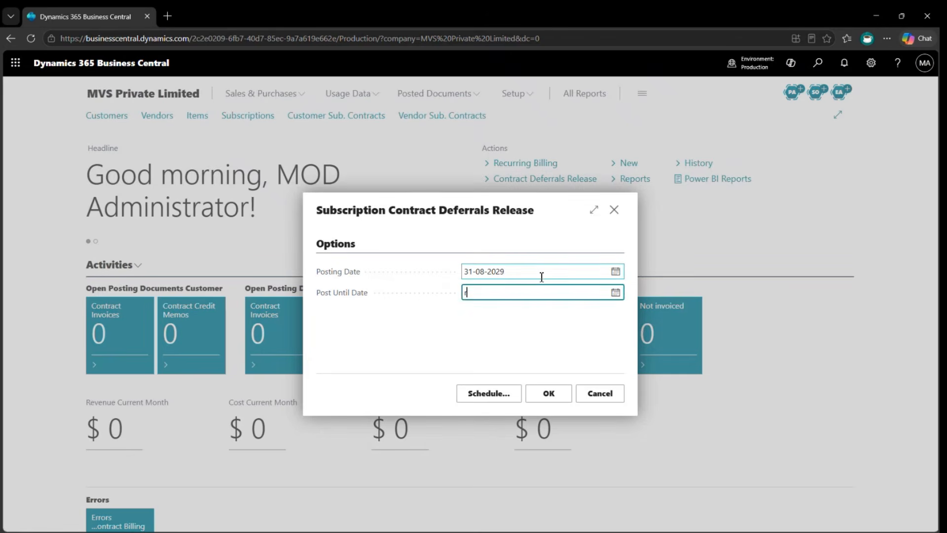
pyautogui.write('r')
pyautogui.press('Tab')
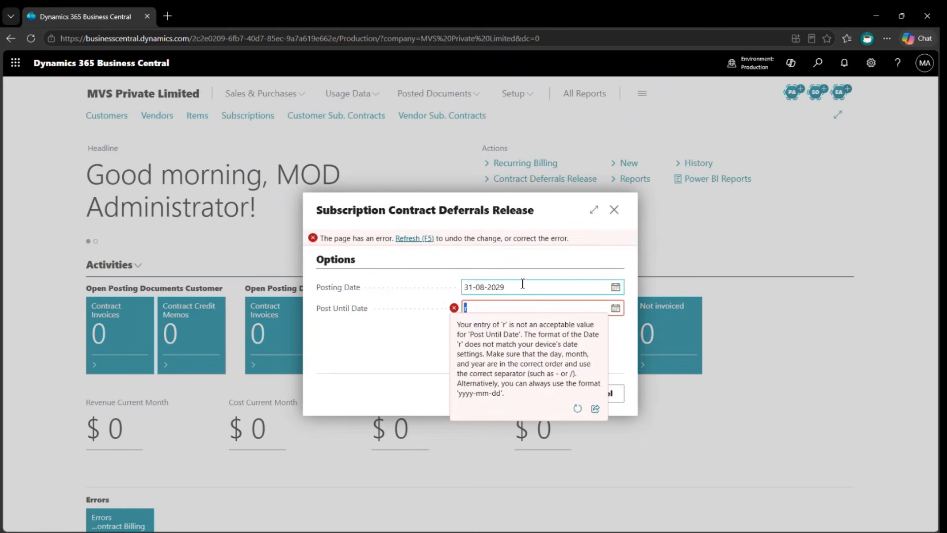
pyautogui.click(522, 284)
pyautogui.click(523, 284)
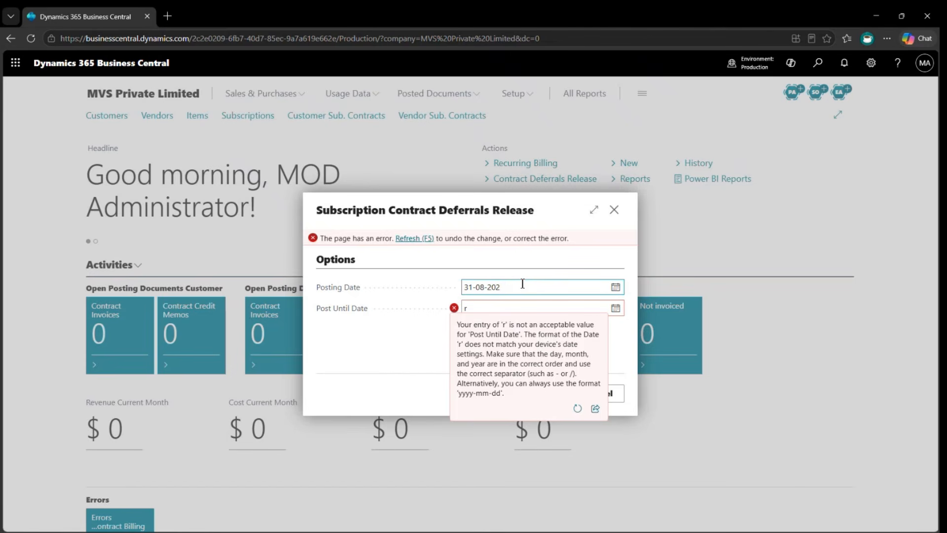
pyautogui.write('6')
pyautogui.press('Tab')
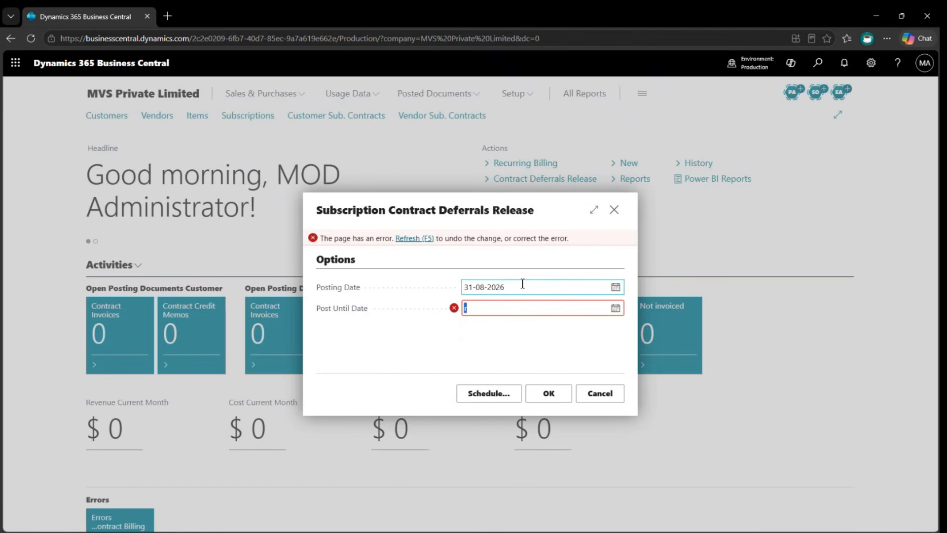
pyautogui.write('t')
pyautogui.press('Tab')
pyautogui.click(545, 401)
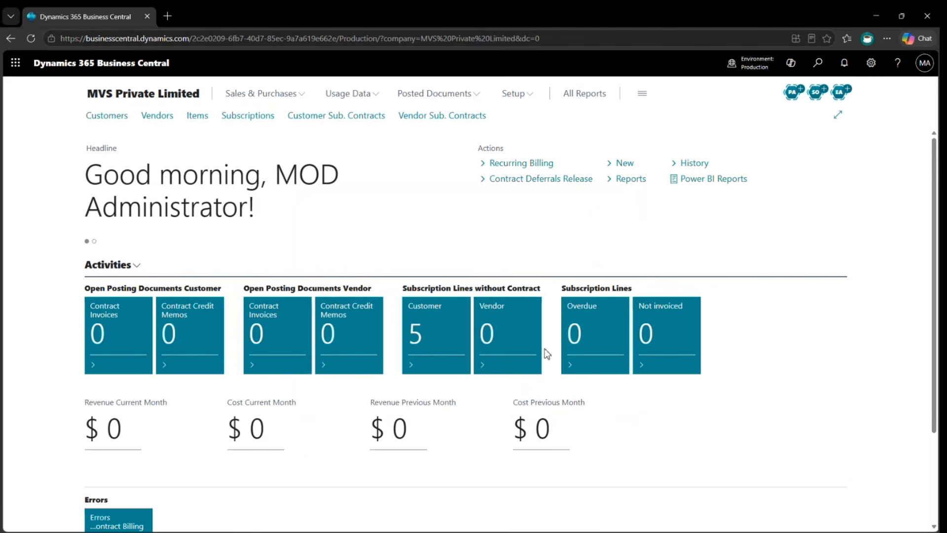
# Find and open the G/L Registers list.
pyautogui.click(571, 181)
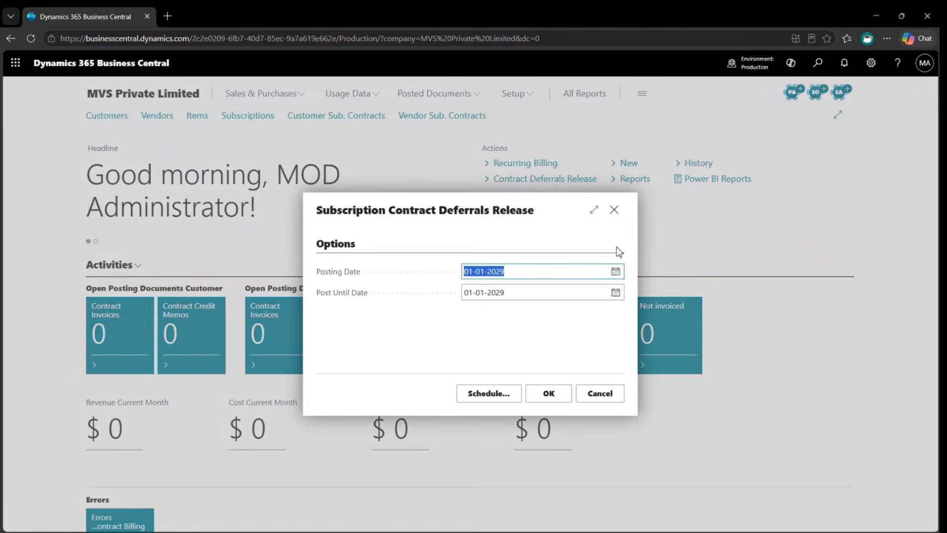
pyautogui.press('Escape')
pyautogui.hotkey('alt', 'q')
pyautogui.write('g/l re')
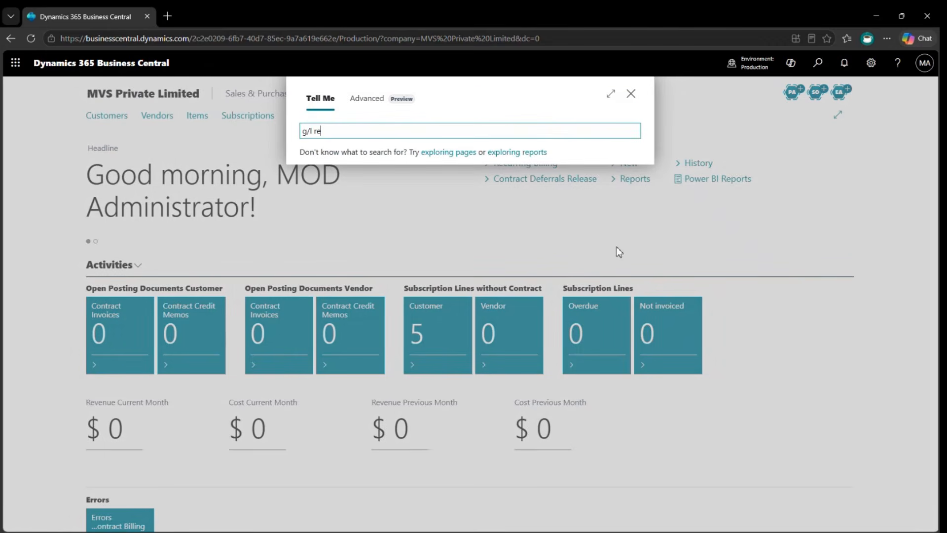
pyautogui.write('gi')
pyautogui.press('Down')
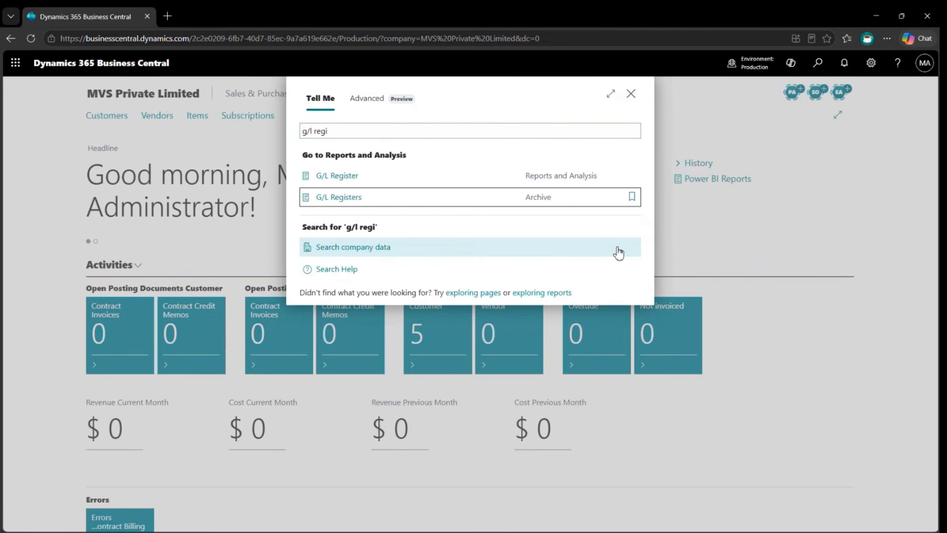
pyautogui.press('Return')
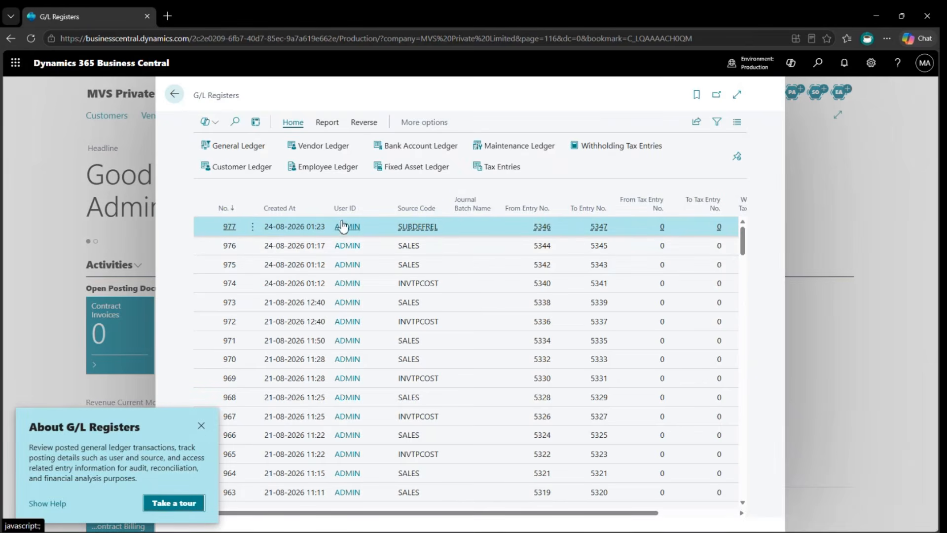
# Examine the accounts, amounts and contract number in the SUBDEFREL register's general ledger entries, and return to the home page.
pyautogui.click(251, 146)
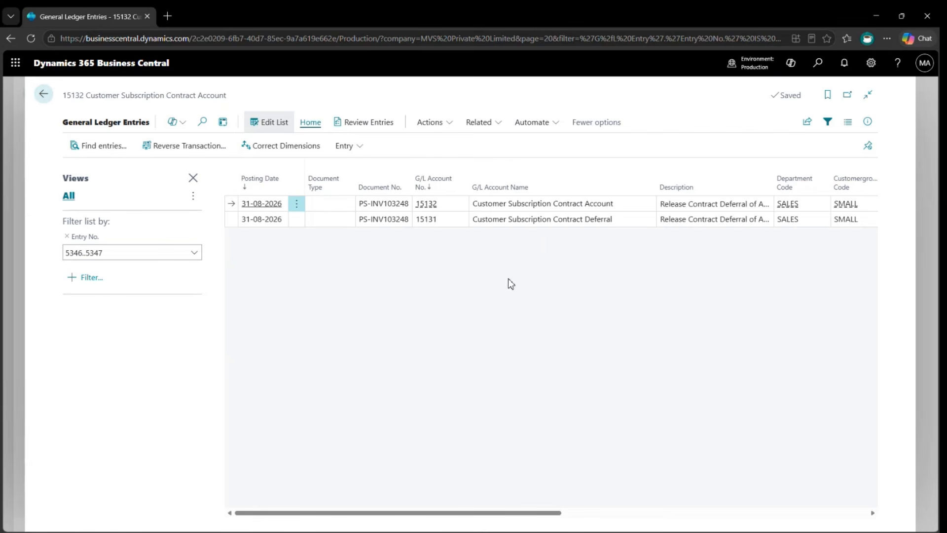
pyautogui.hscroll(8, 571, 262)
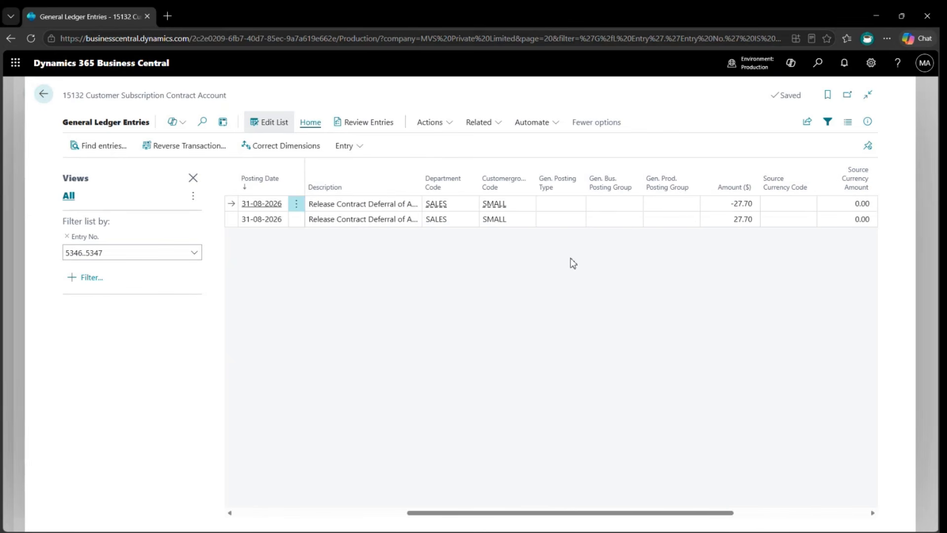
pyautogui.hscroll(-8, 571, 263)
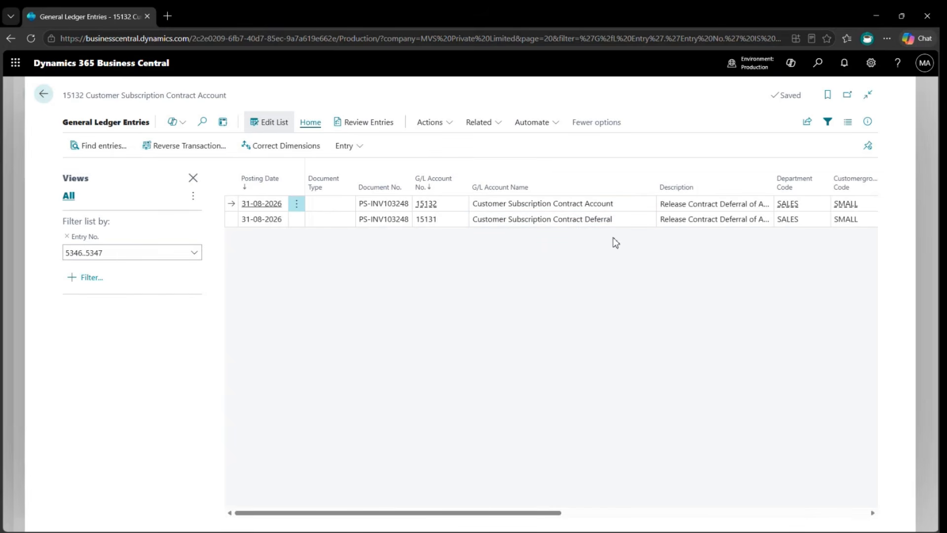
pyautogui.hscroll(10, 614, 240)
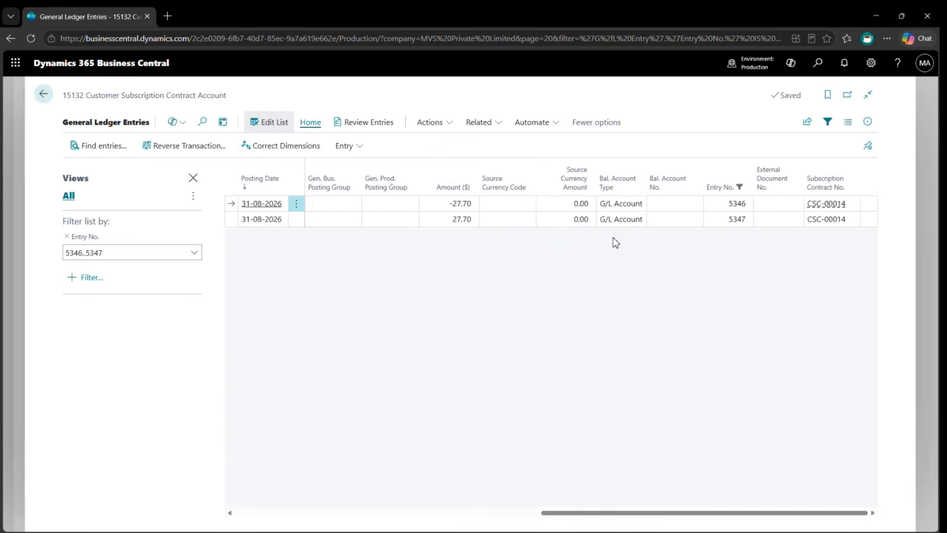
pyautogui.press('Escape')
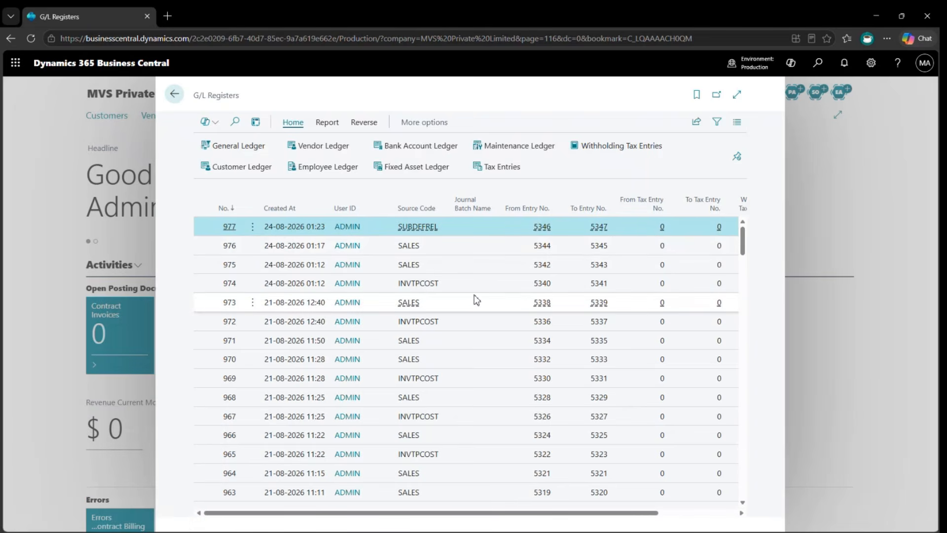
pyautogui.press('Escape')
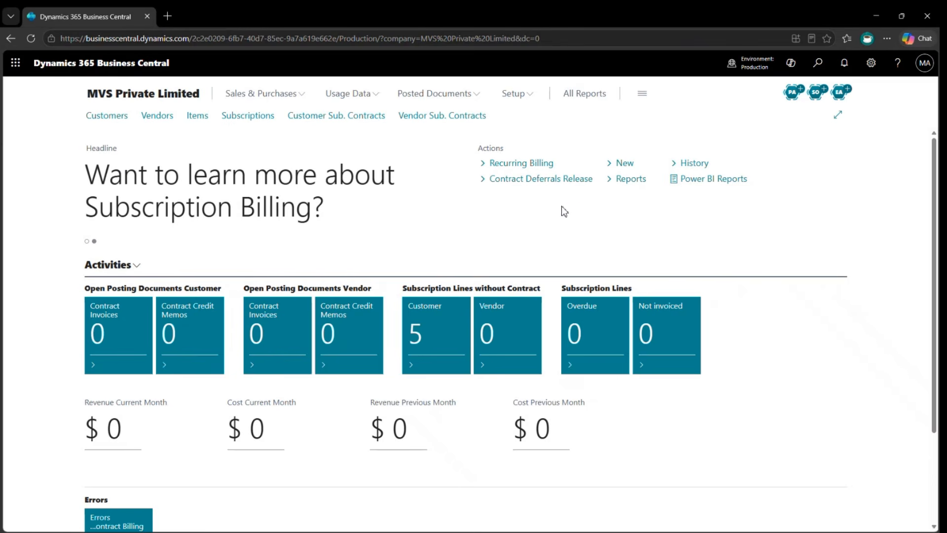
pyautogui.scroll(-1, 441, 249)
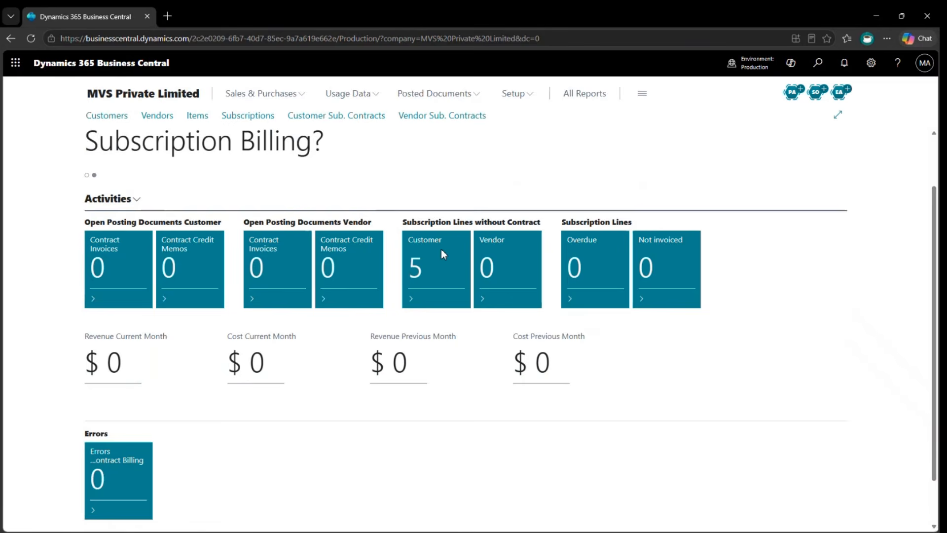
pyautogui.scroll(1, 441, 250)
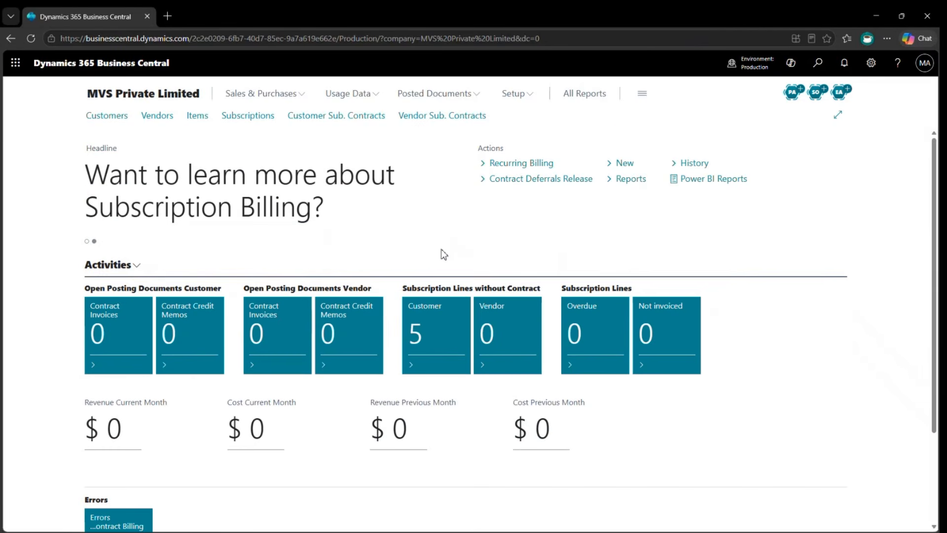